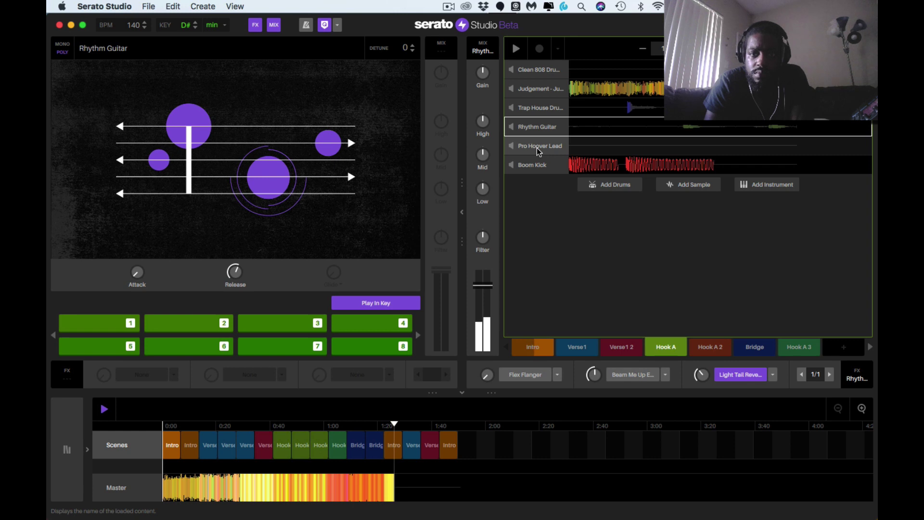
# - Select the Pro Hoover Lead deck and lower its channel volume while the song plays
pyautogui.click(539, 149)
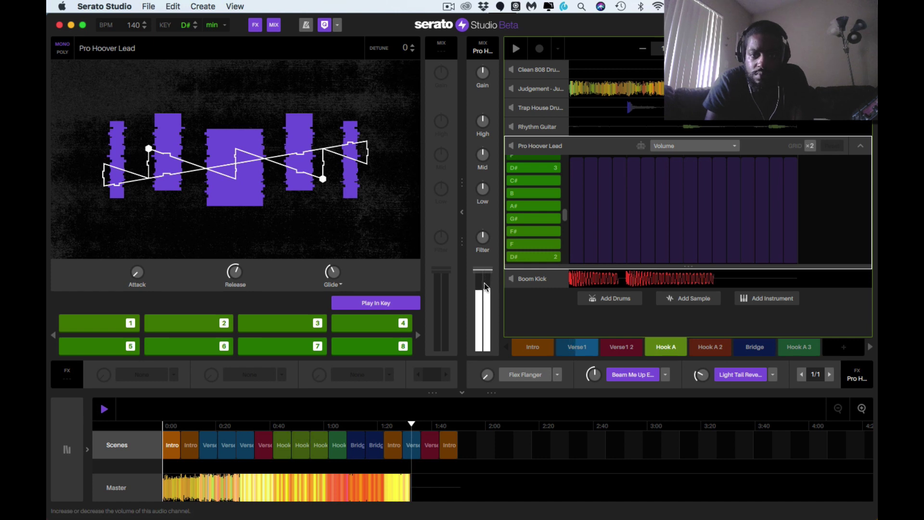
pyautogui.moveTo(483, 270); pyautogui.dragTo(483, 285)
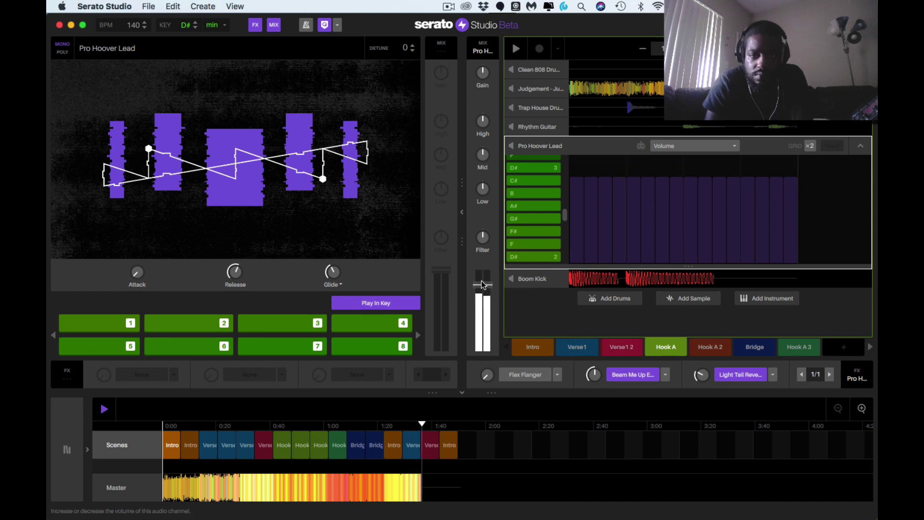
pyautogui.moveTo(480, 285); pyautogui.dragTo(480, 282)
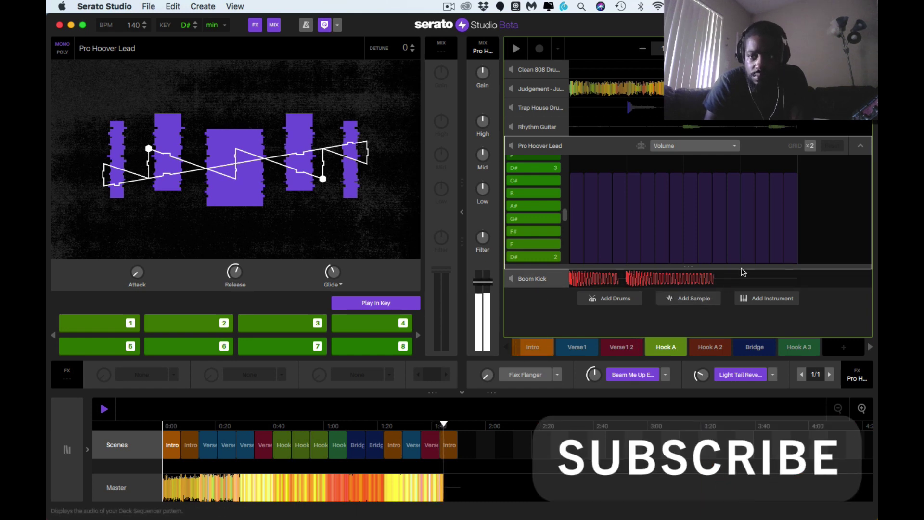
pyautogui.click(107, 491)
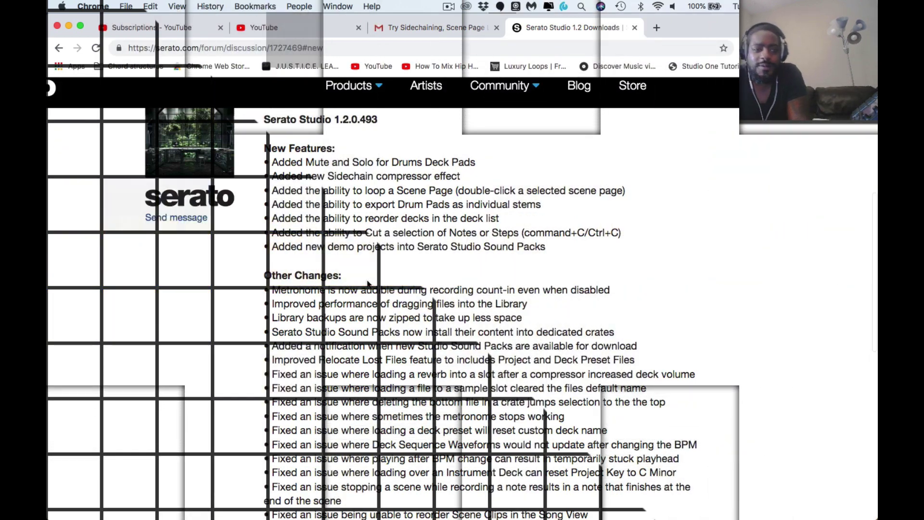
# - Review the new features, other changes and work-in-progress items in the Serato Studio 1.2.0.493 release notes
pyautogui.scroll(2, 367, 282)
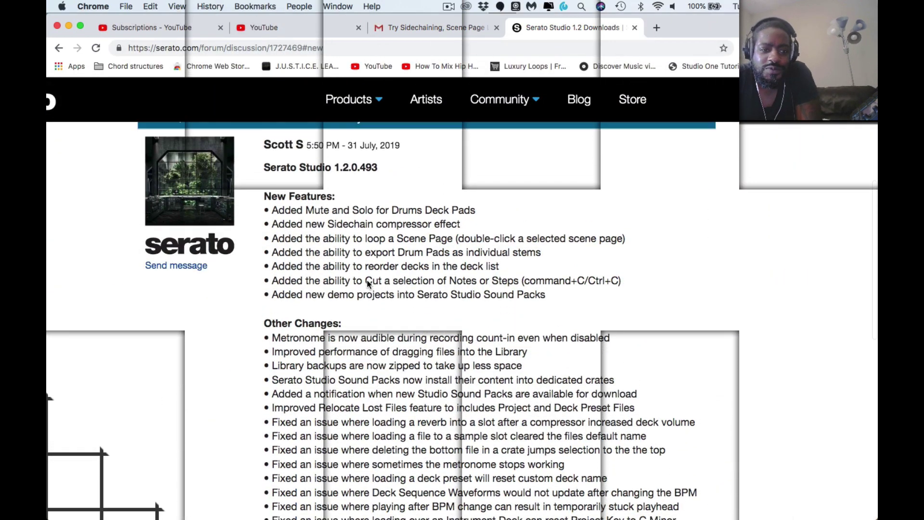
pyautogui.scroll(-1, 367, 280)
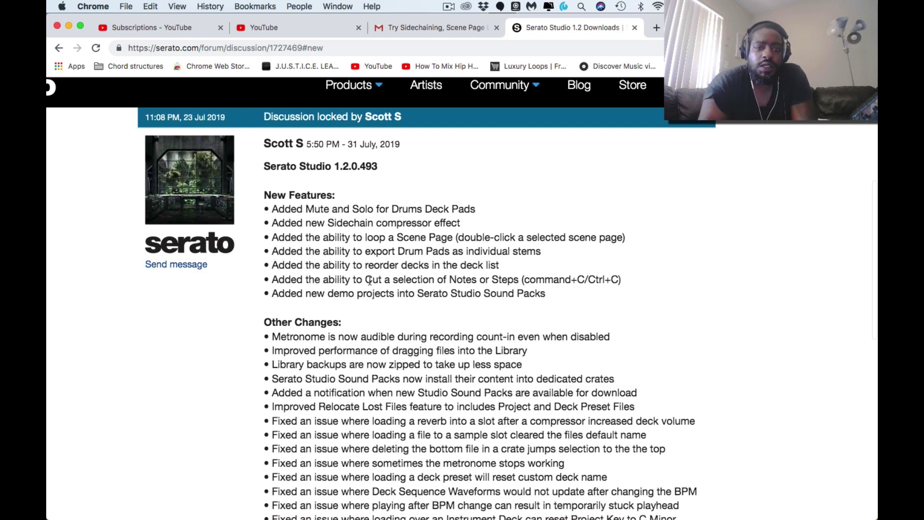
pyautogui.scroll(-2, 339, 275)
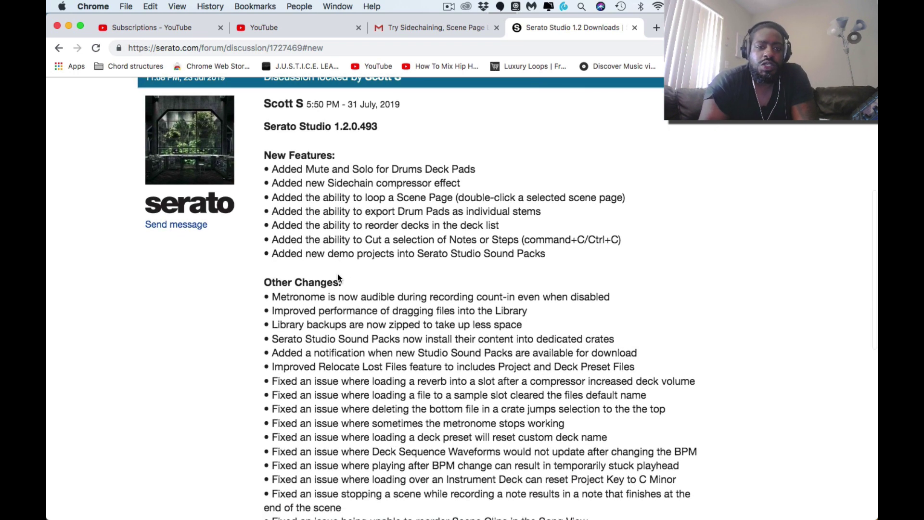
pyautogui.scroll(1, 337, 278)
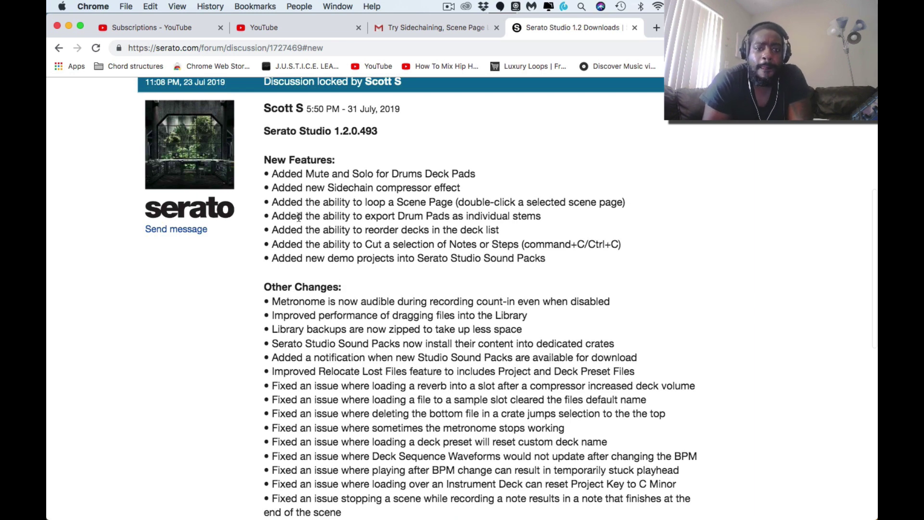
pyautogui.scroll(-1, 315, 205)
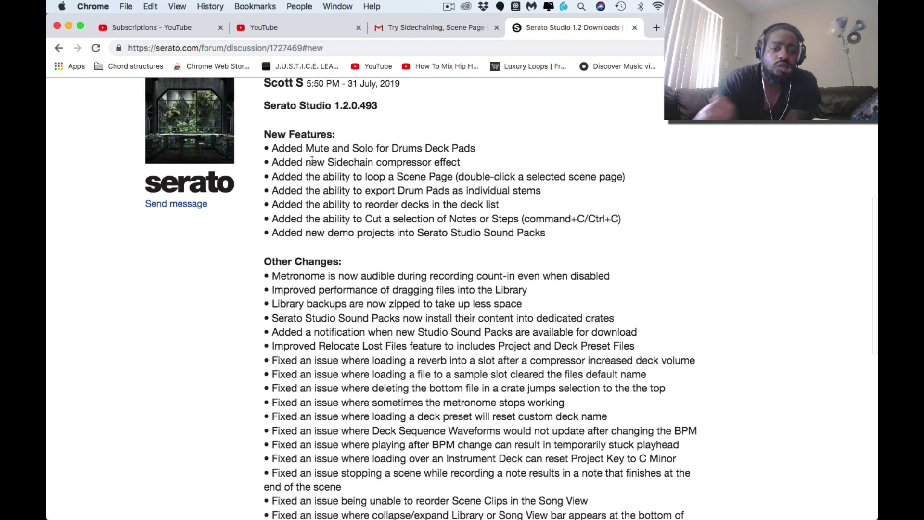
pyautogui.scroll(-5, 389, 300)
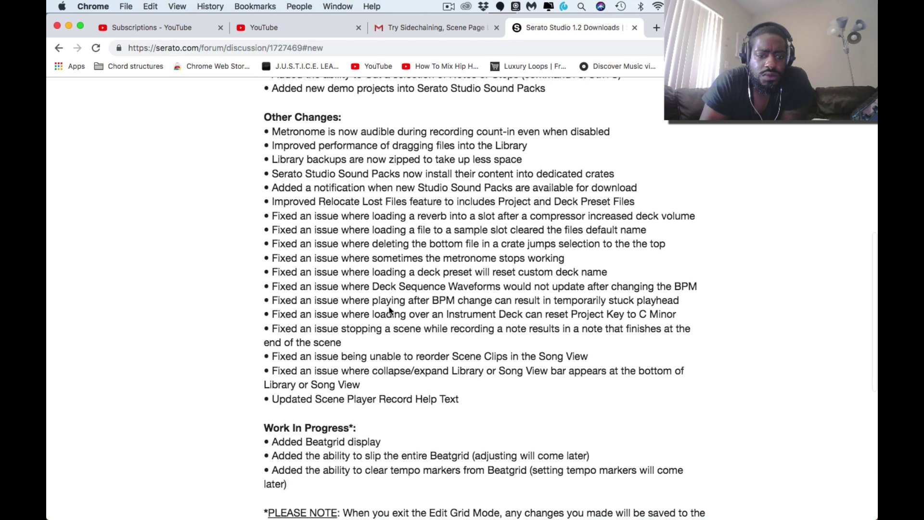
pyautogui.scroll(1, 389, 307)
pyautogui.scroll(2, 389, 307)
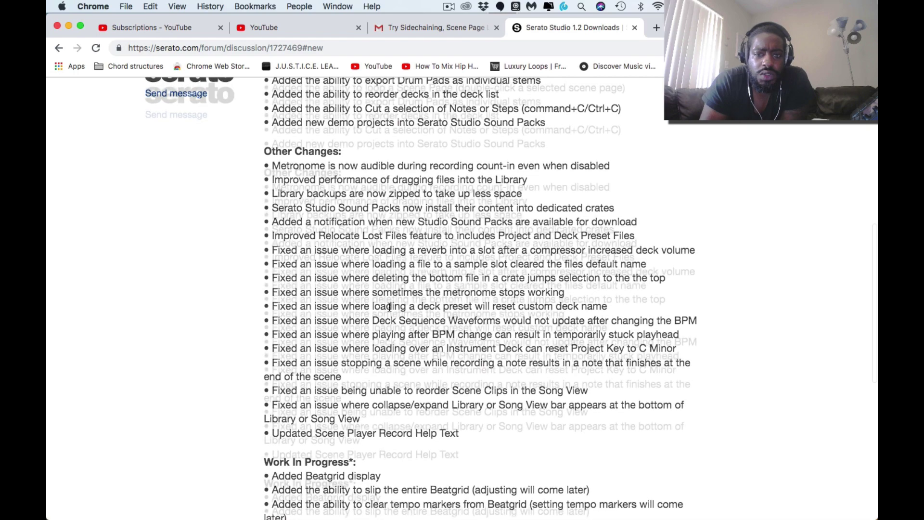
pyautogui.scroll(6, 390, 308)
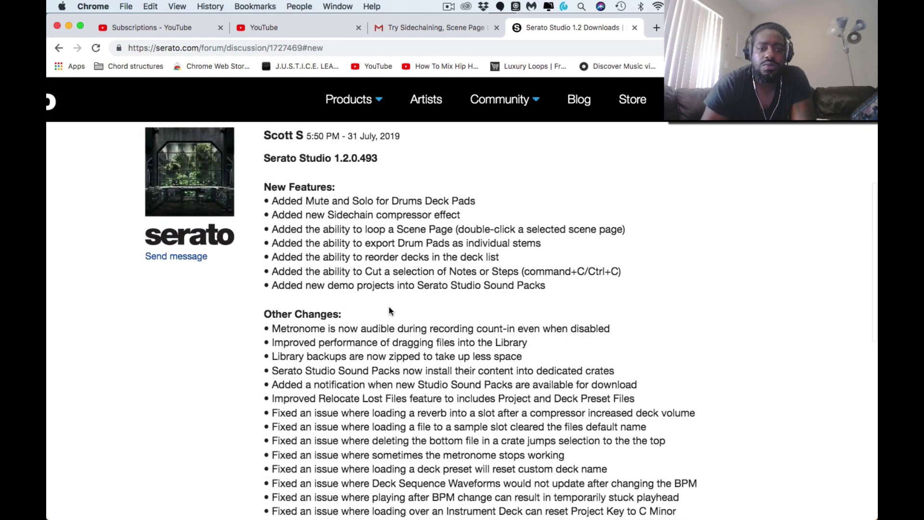
# - Switch to Serato Studio and toggle the mute of the Cowbell drum pad on and off
pyautogui.hotkey('ctrl', 'Right')
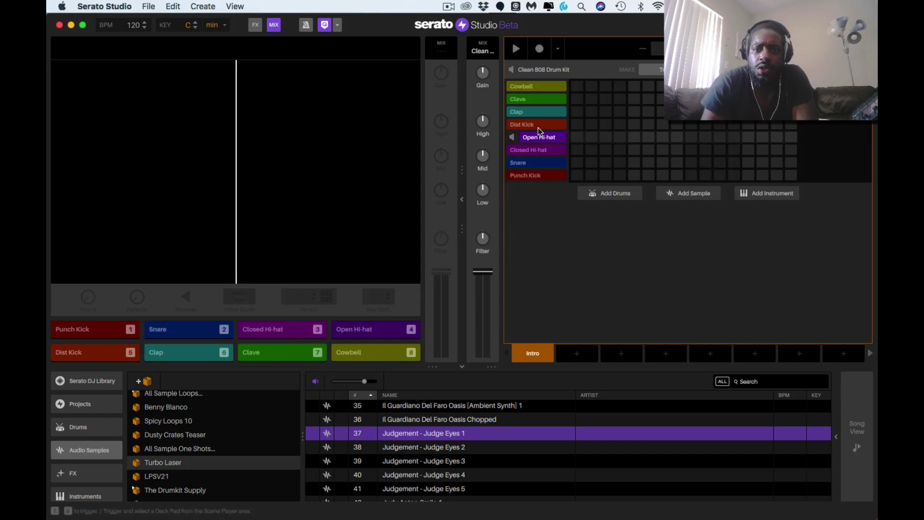
pyautogui.click(531, 89)
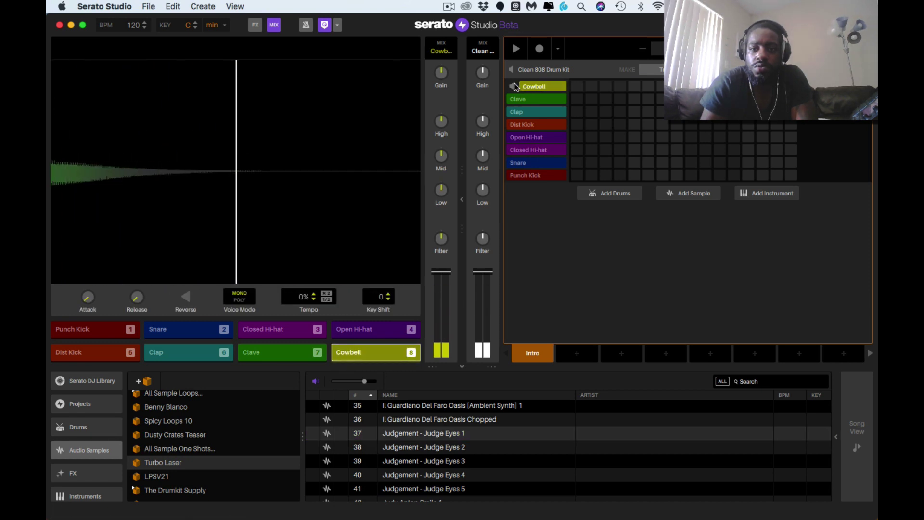
pyautogui.click(513, 86)
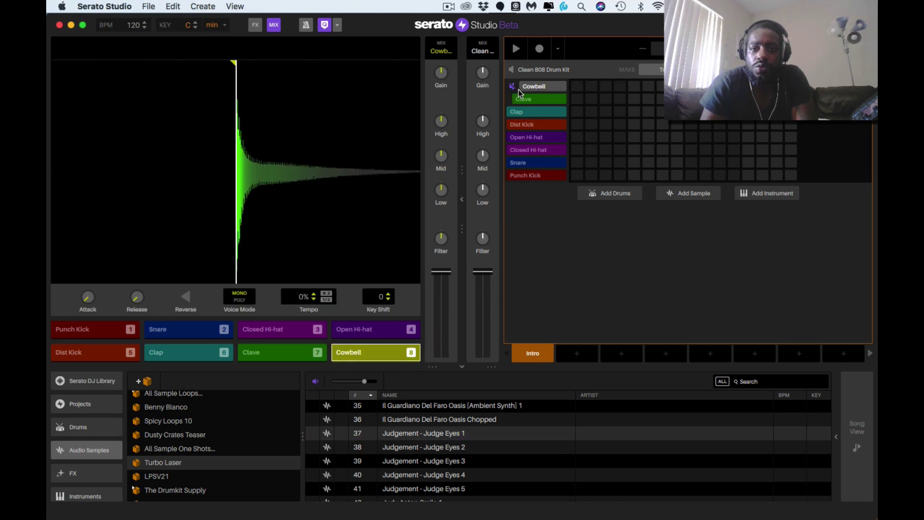
pyautogui.click(513, 86)
pyautogui.click(513, 86)
pyautogui.click(513, 86)
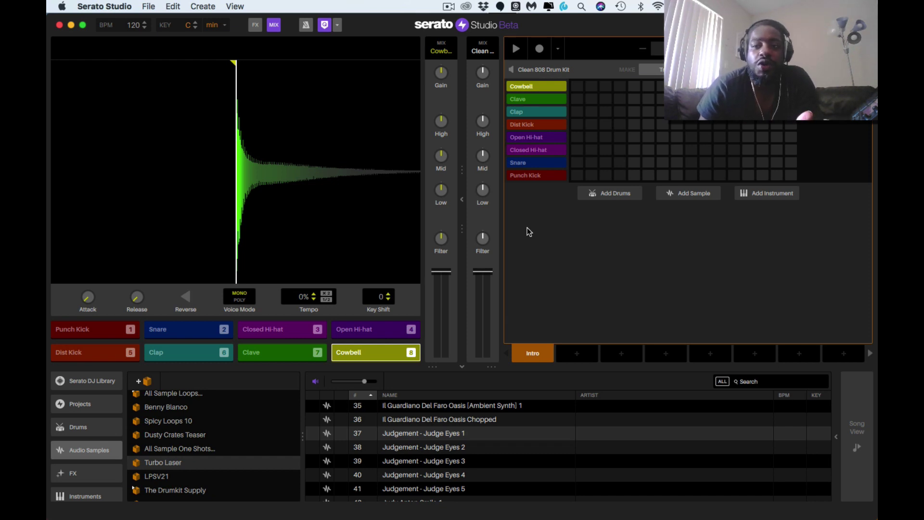
pyautogui.click(580, 176)
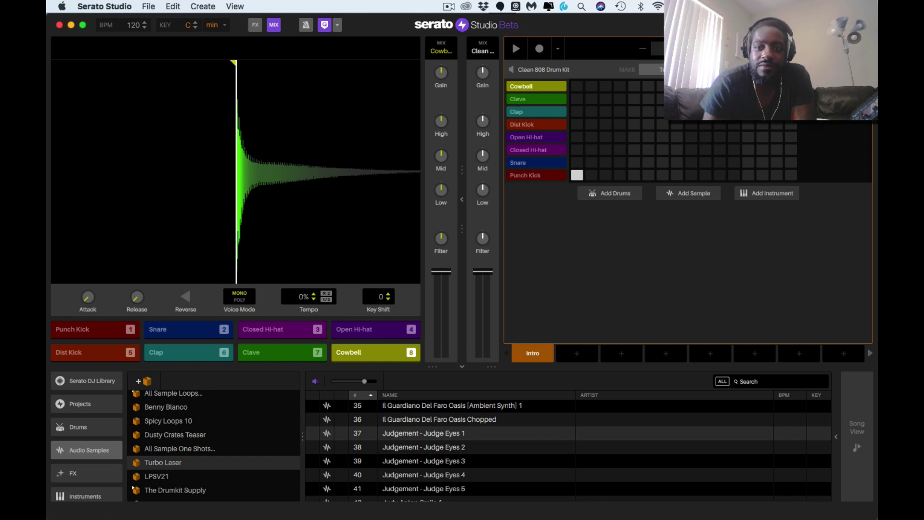
pyautogui.click(578, 179)
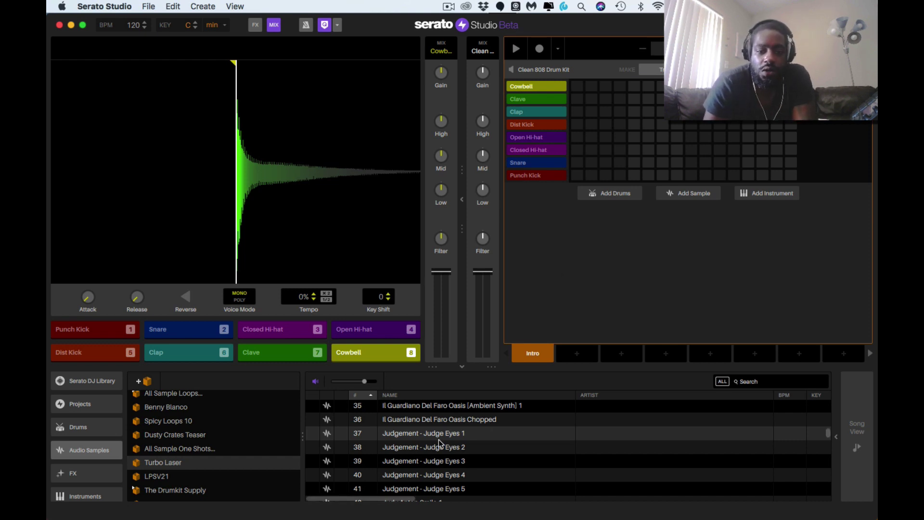
pyautogui.click(766, 195)
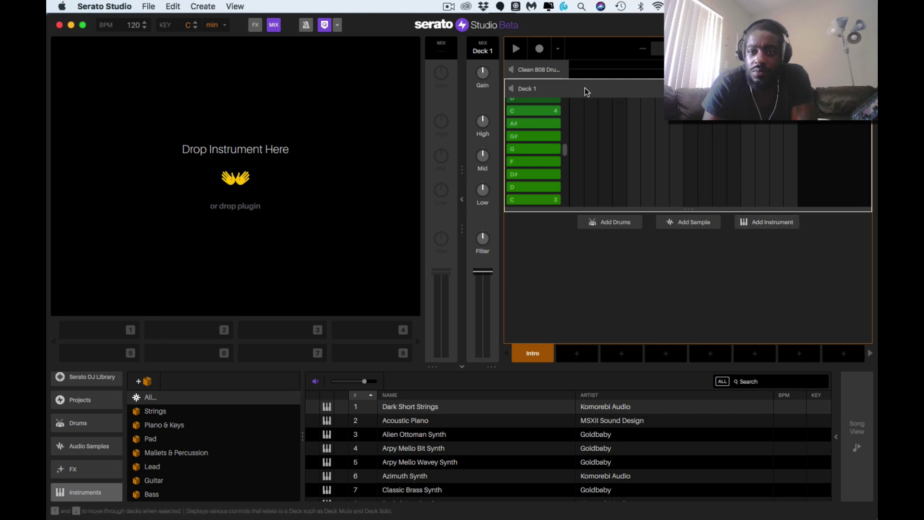
pyautogui.press('Delete')
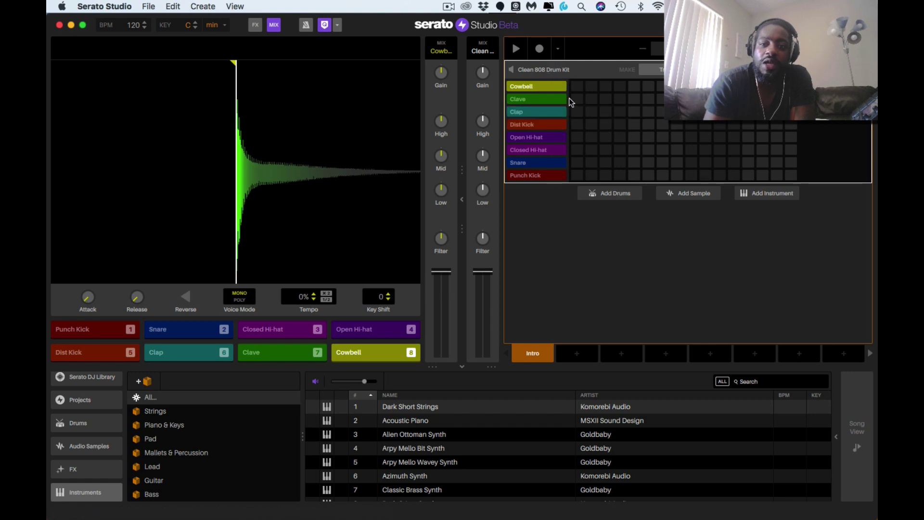
# - Collapse the Clean 808 Drum Kit deck and load the Judgement - Judge Eyes 1 sample into a new sample deck
pyautogui.click(862, 70)
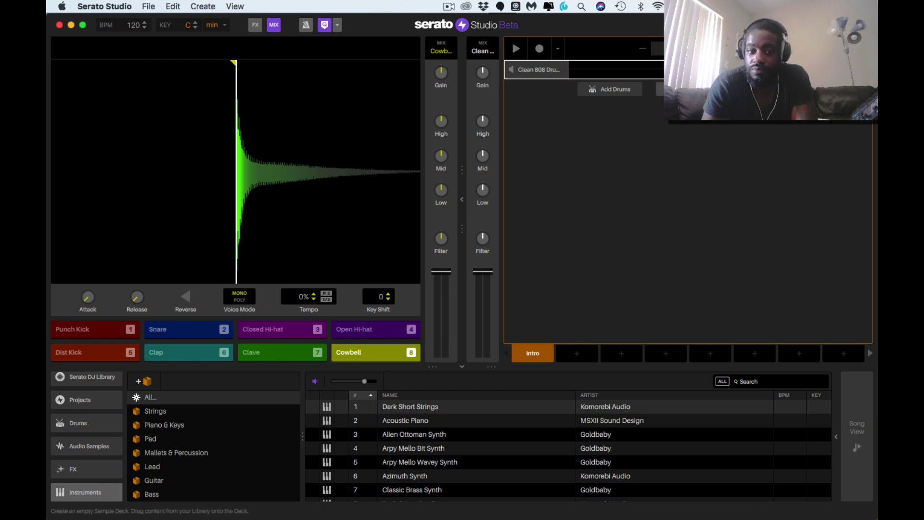
pyautogui.click(688, 89)
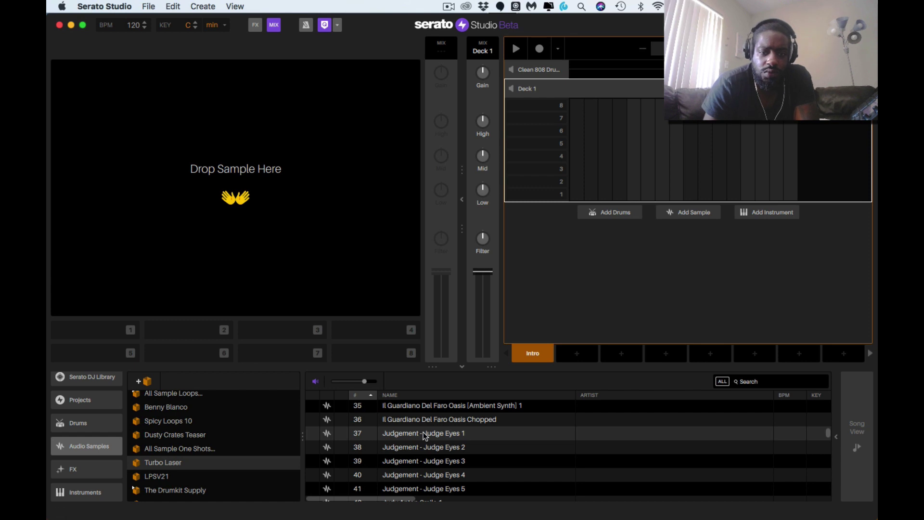
pyautogui.moveTo(424, 436); pyautogui.dragTo(314, 221)
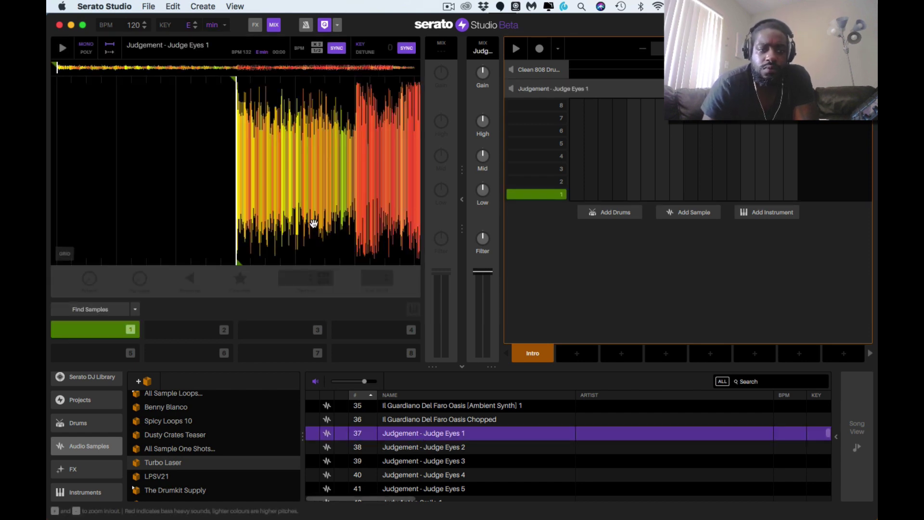
# - Audition the loaded sample and set the project tempo to 140 BPM
pyautogui.press('space')
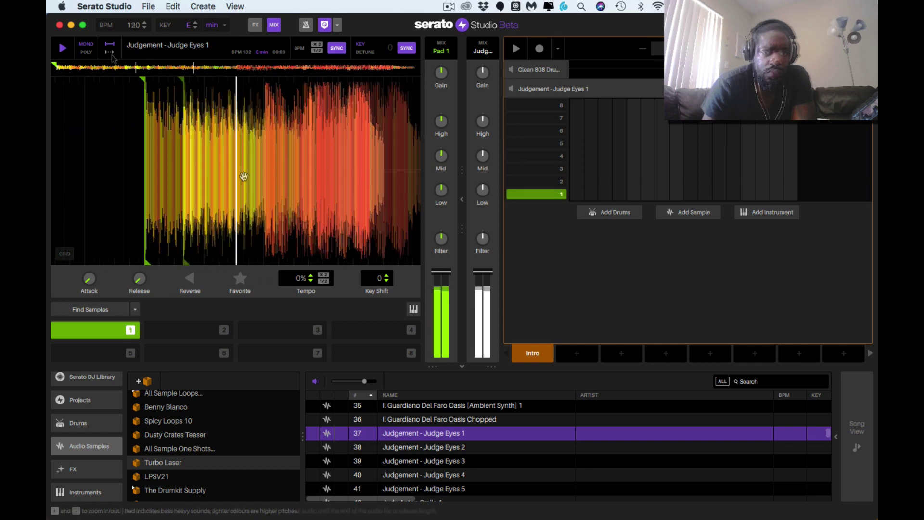
pyautogui.press('space')
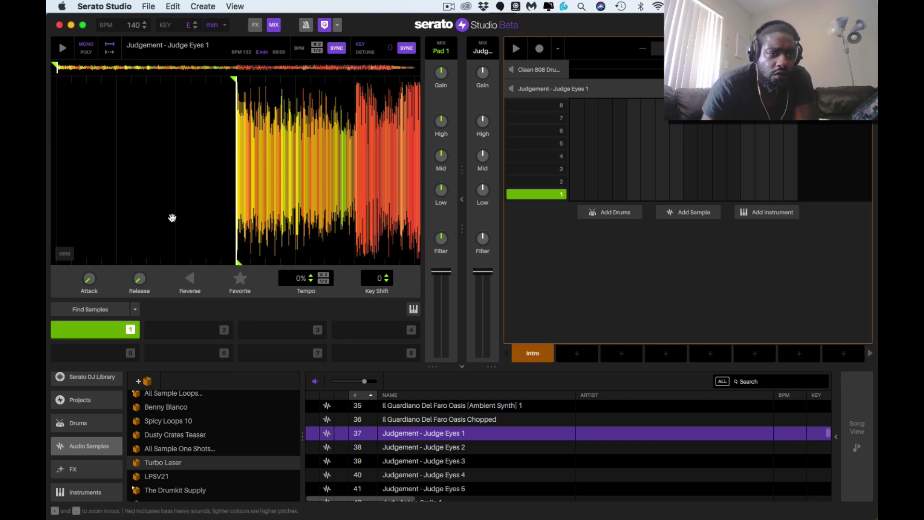
# - Examine the sample's waveform at several zoom levels around its start point
pyautogui.press('-')
pyautogui.press('-')
pyautogui.press('-')
pyautogui.press('-')
pyautogui.press('-')
pyautogui.press('+')
pyautogui.press('+')
pyautogui.press('+')
pyautogui.press('+')
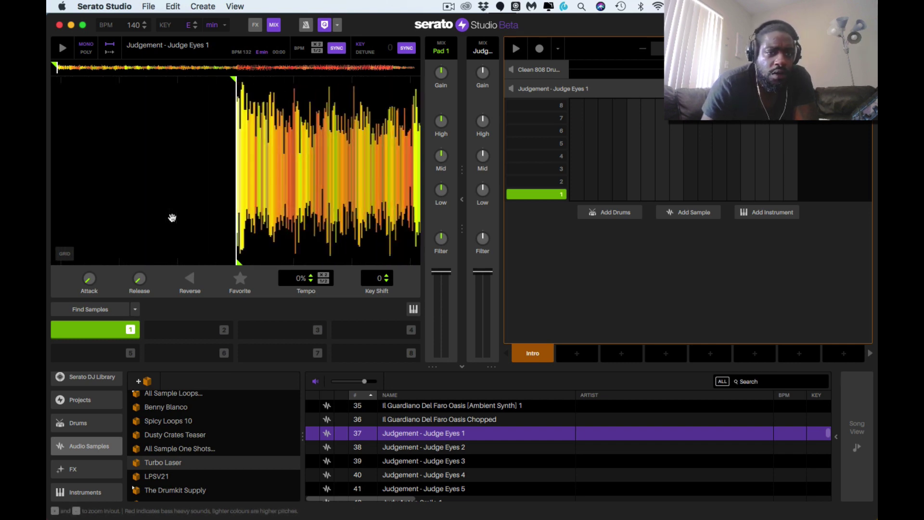
pyautogui.press('-')
pyautogui.press('-')
pyautogui.press('-')
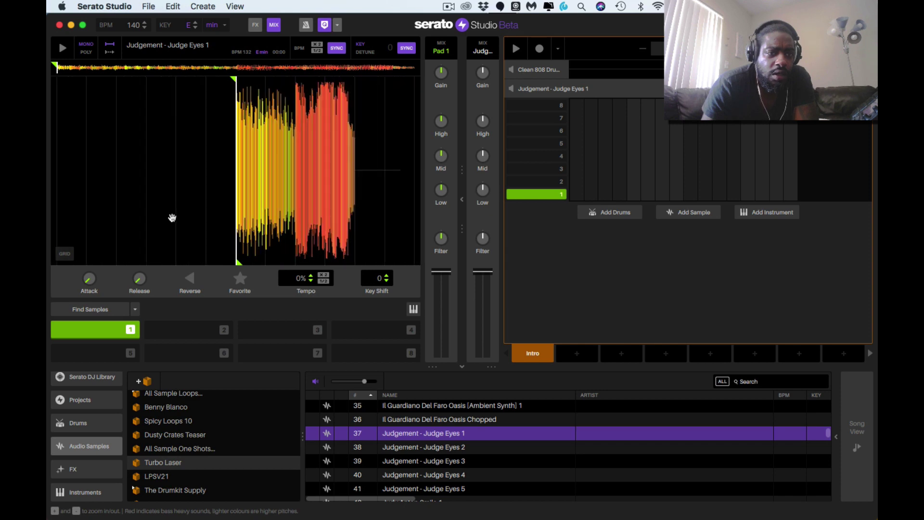
pyautogui.press('+')
pyautogui.press('+')
pyautogui.press('+')
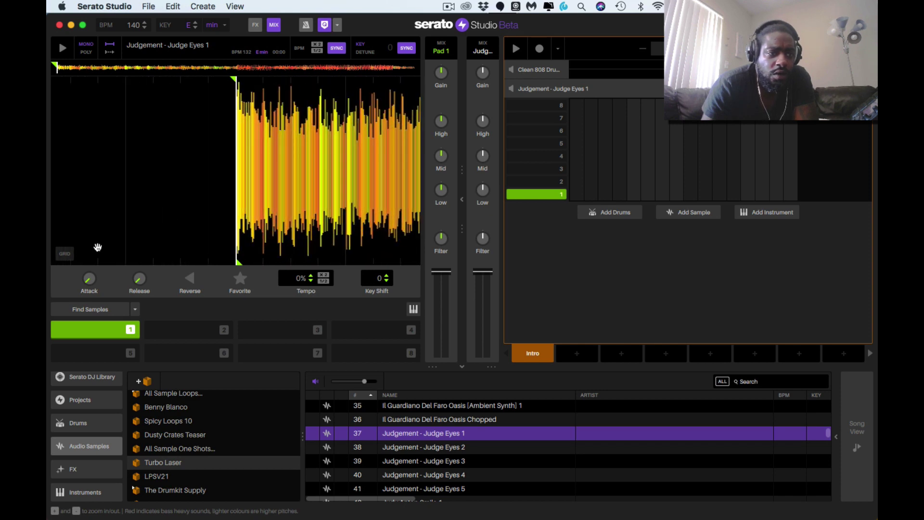
# - Enter grid edit mode for the sample, inspect its beatgrid at different zoom levels, and leave the mode
pyautogui.click(65, 254)
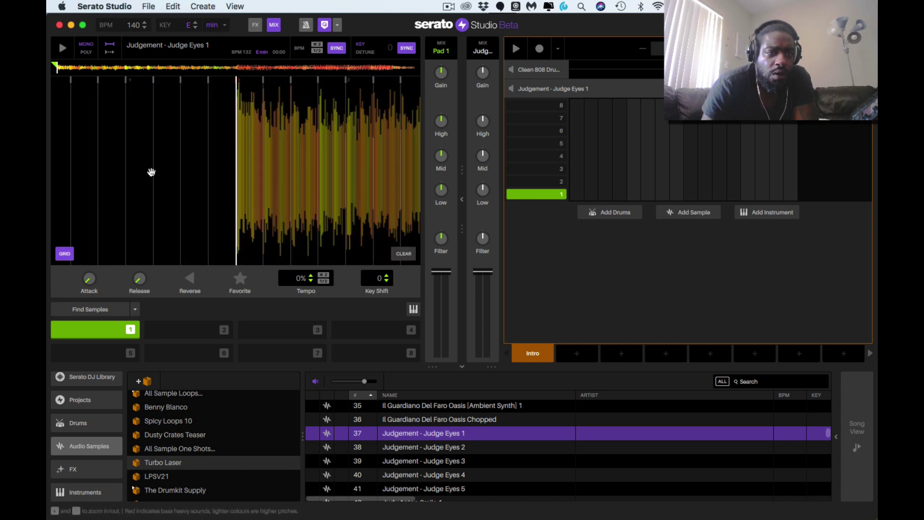
pyautogui.press('+')
pyautogui.press('+')
pyautogui.press('+')
pyautogui.press('+')
pyautogui.press('-')
pyautogui.press('-')
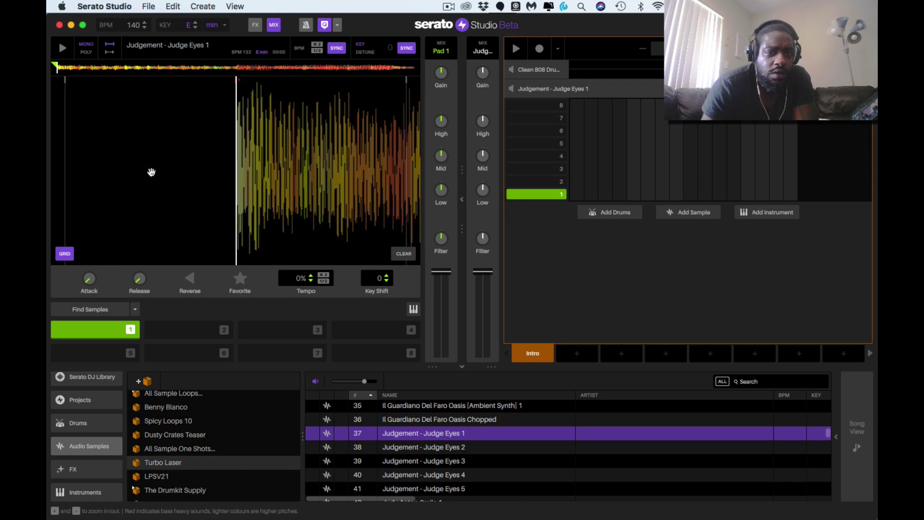
pyautogui.press('-')
pyautogui.press('-')
pyautogui.press('-')
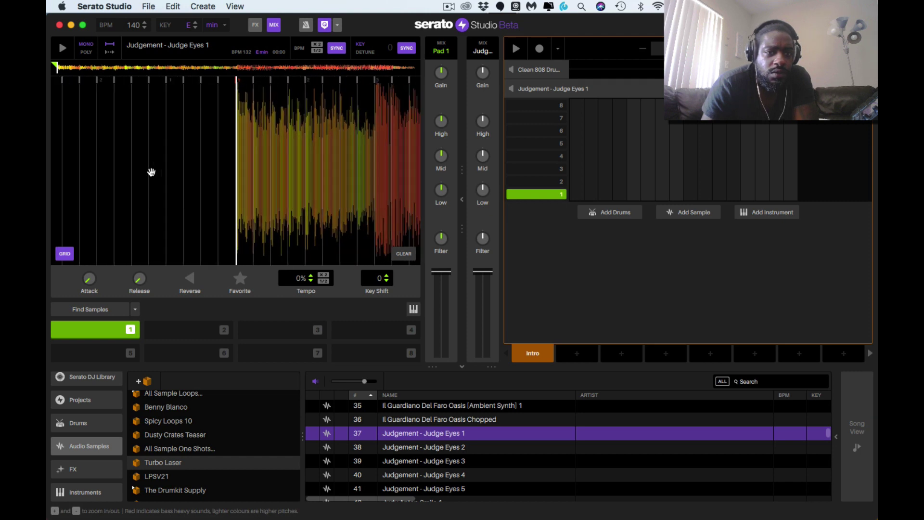
pyautogui.press('+')
pyautogui.press('+')
pyautogui.press('+')
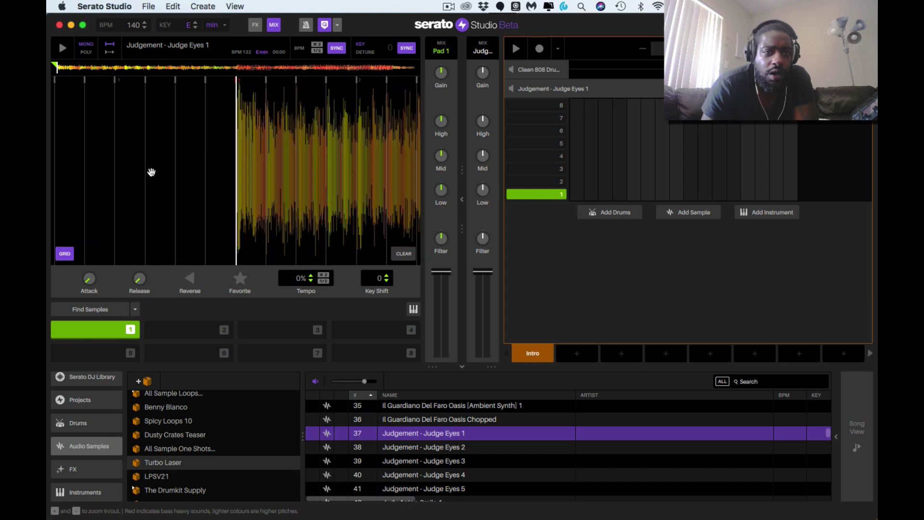
pyautogui.press('-')
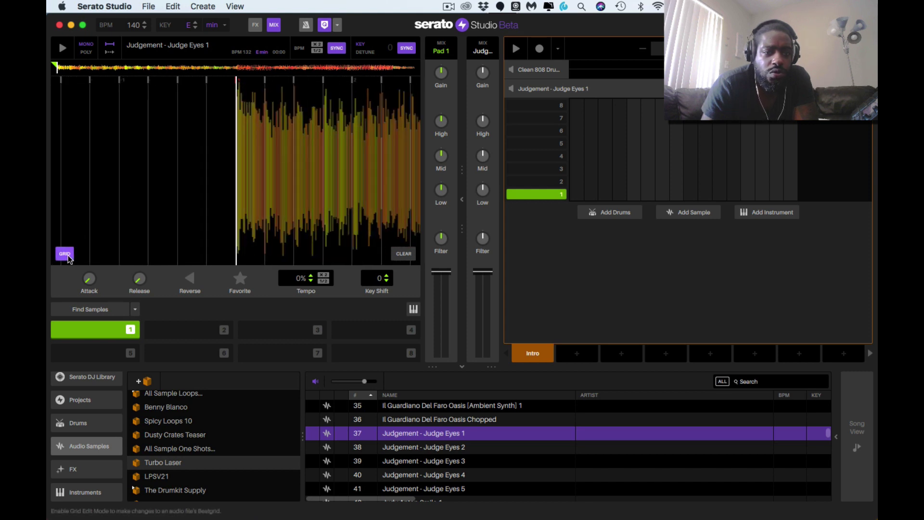
pyautogui.click(71, 254)
# - Audition the Judgement - Judge Eyes 1 sample and set the project key to D# minor
pyautogui.press('space')
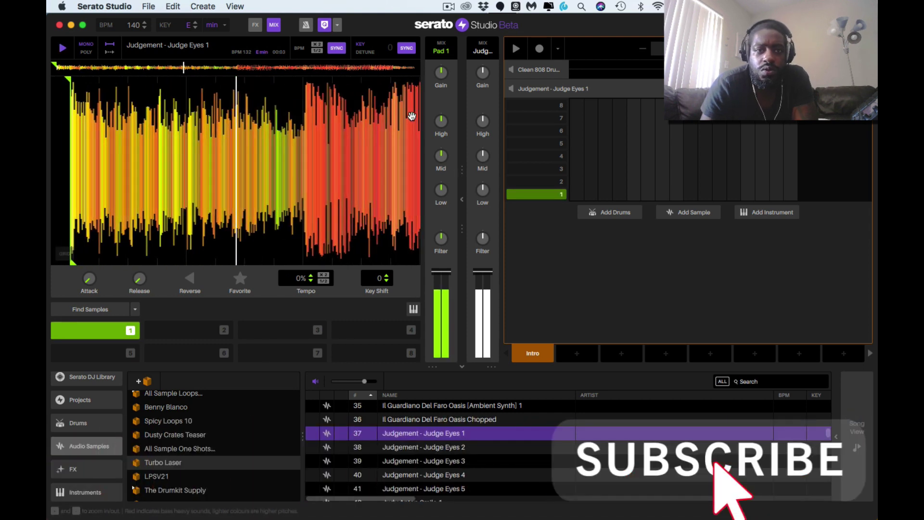
pyautogui.click(334, 85)
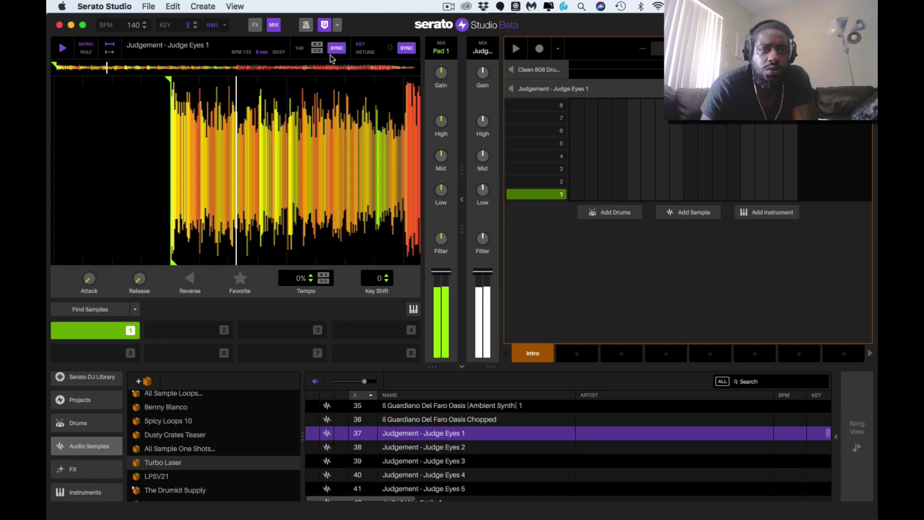
pyautogui.press('space')
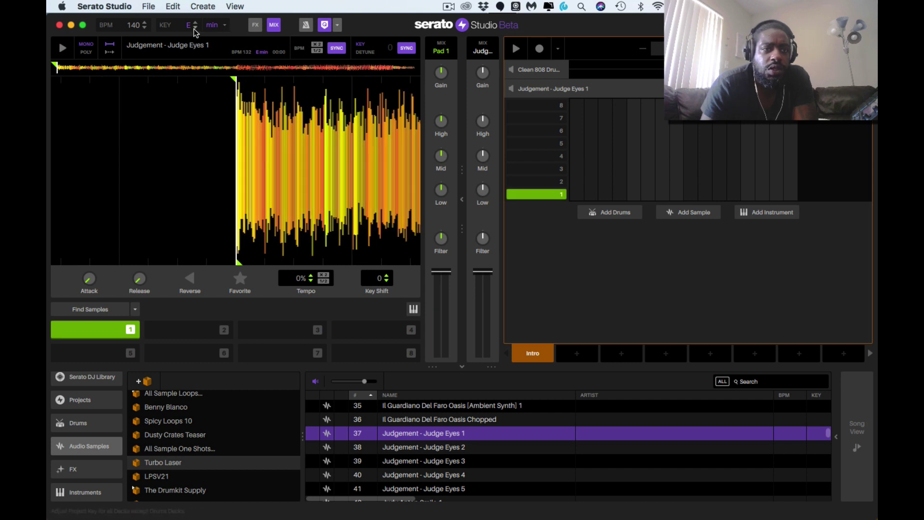
pyautogui.press('space')
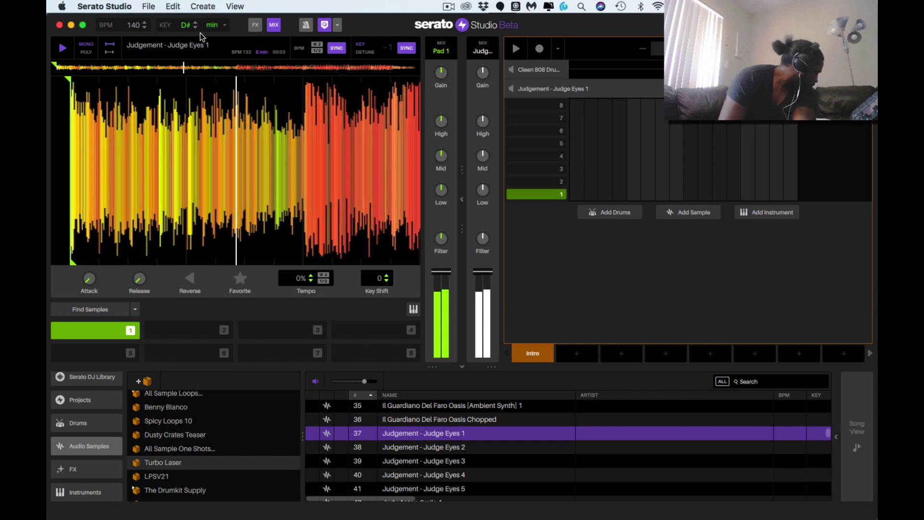
# - Replay the sample and set a second cue point on pad 2 where the louder section begins
pyautogui.press('space')
pyautogui.press('space')
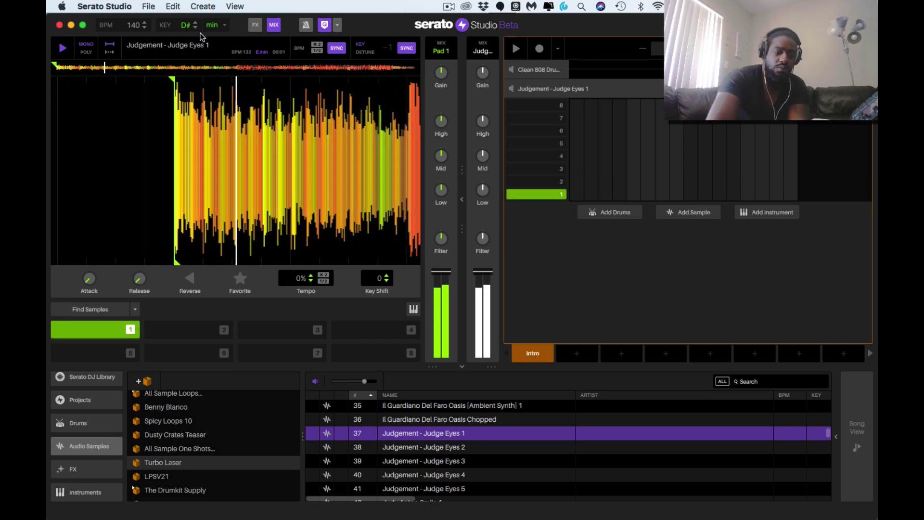
pyautogui.press('space')
pyautogui.press('space')
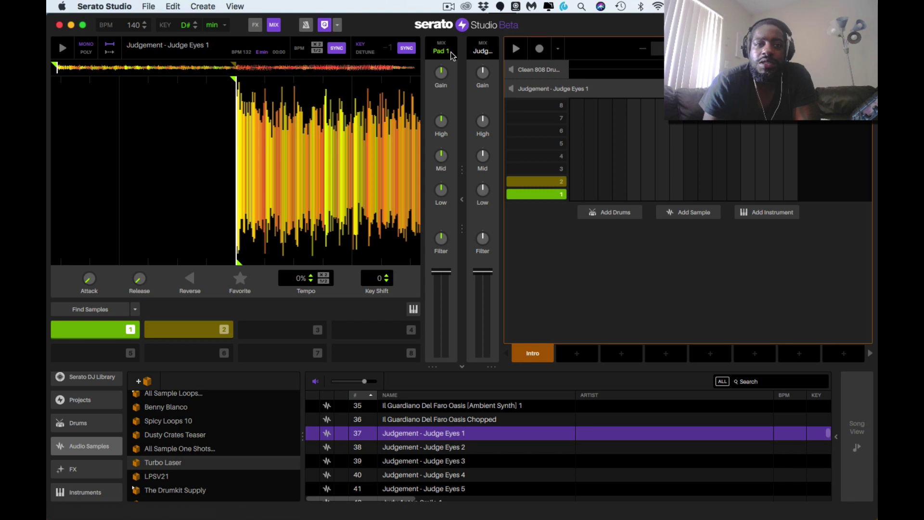
# - Record sample pad 1 across the Intro scene with the metronome on, and play it back with the metronome off
pyautogui.click(306, 24)
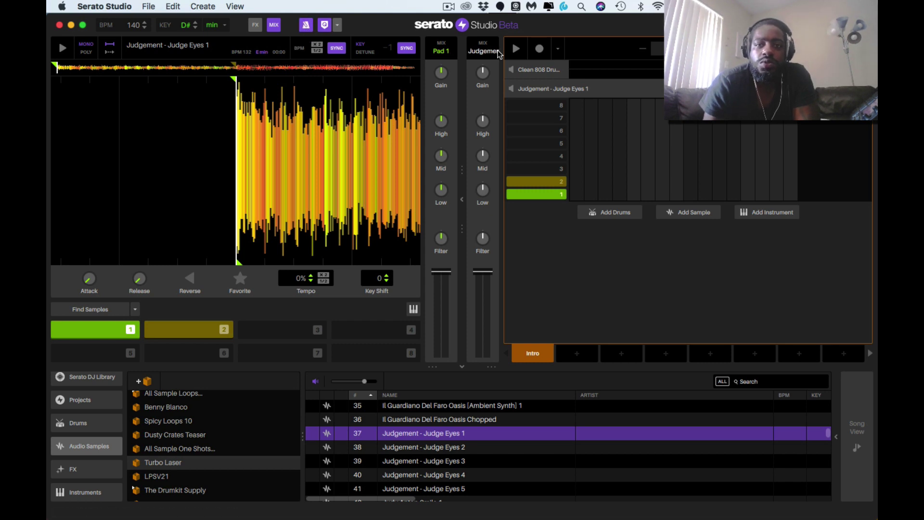
pyautogui.click(539, 49)
pyautogui.press('1')
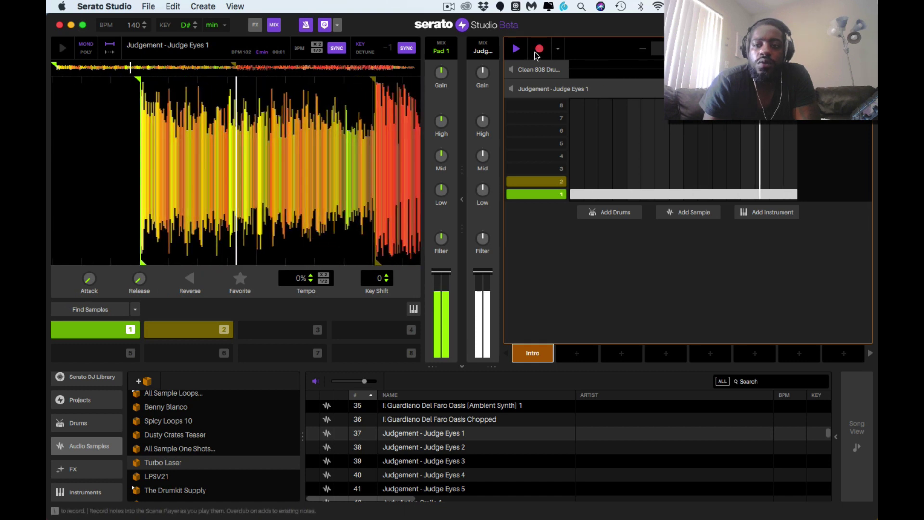
pyautogui.click(536, 54)
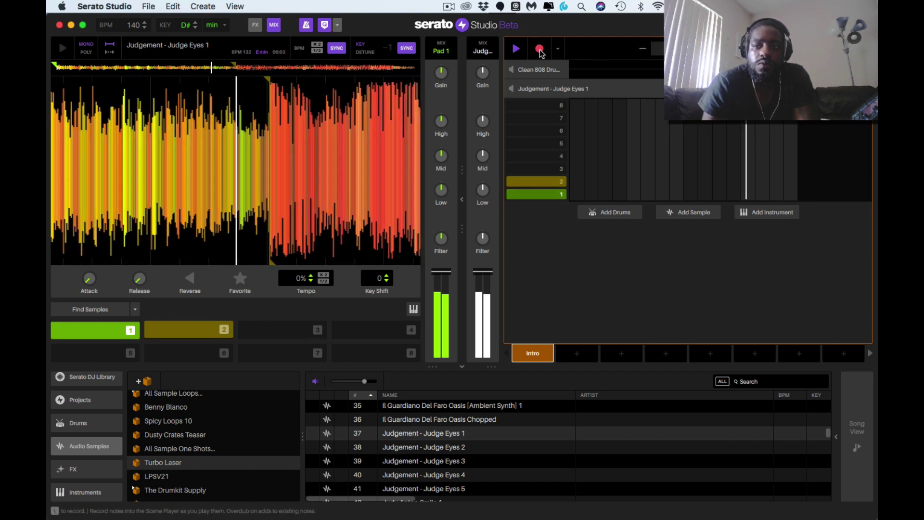
pyautogui.click(539, 50)
pyautogui.press('space')
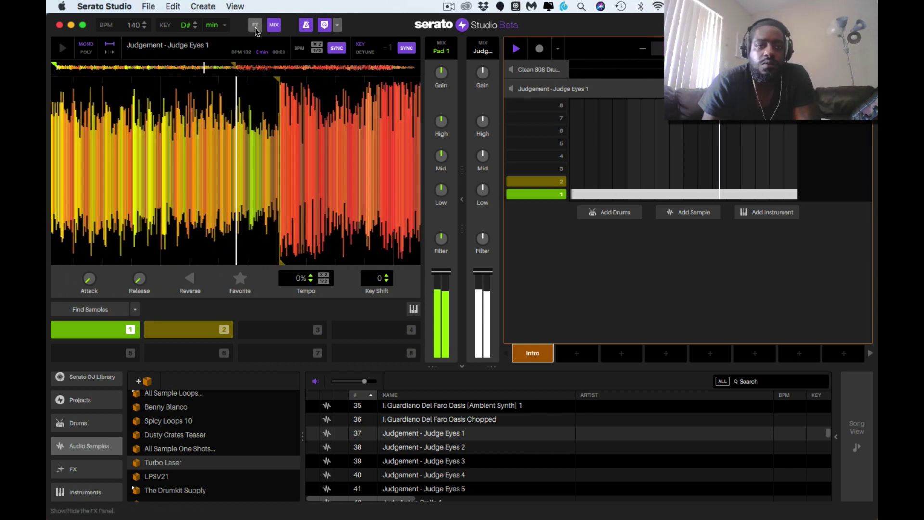
pyautogui.click(306, 30)
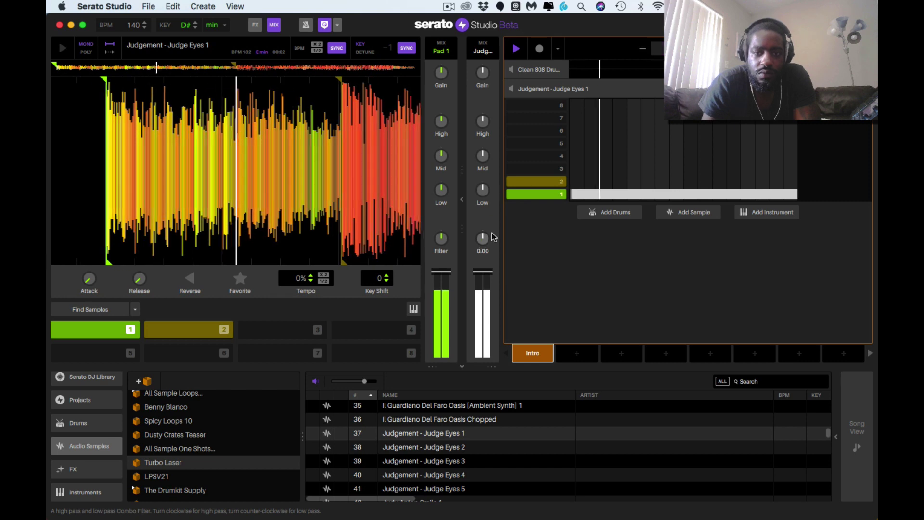
pyautogui.press('space')
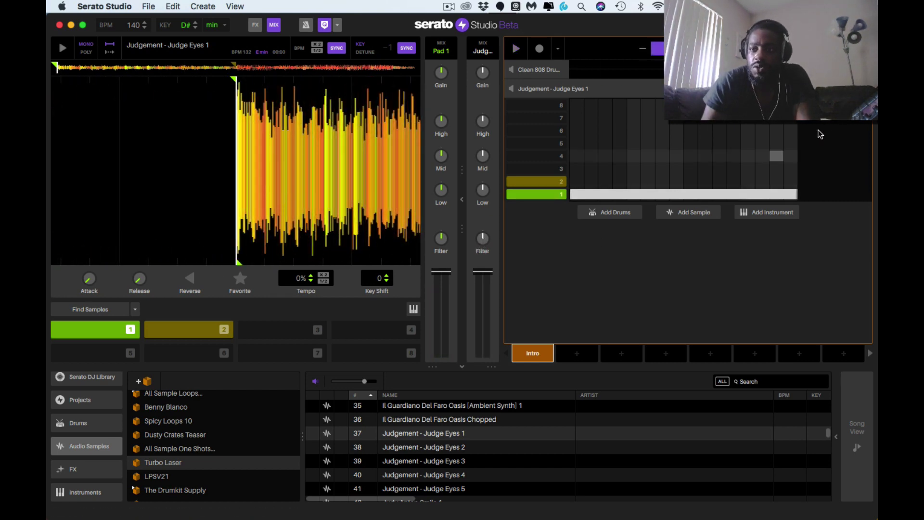
# - Collapse the Judgement sample deck, add a new drum deck, and show all drum kits in the library
pyautogui.click(862, 88)
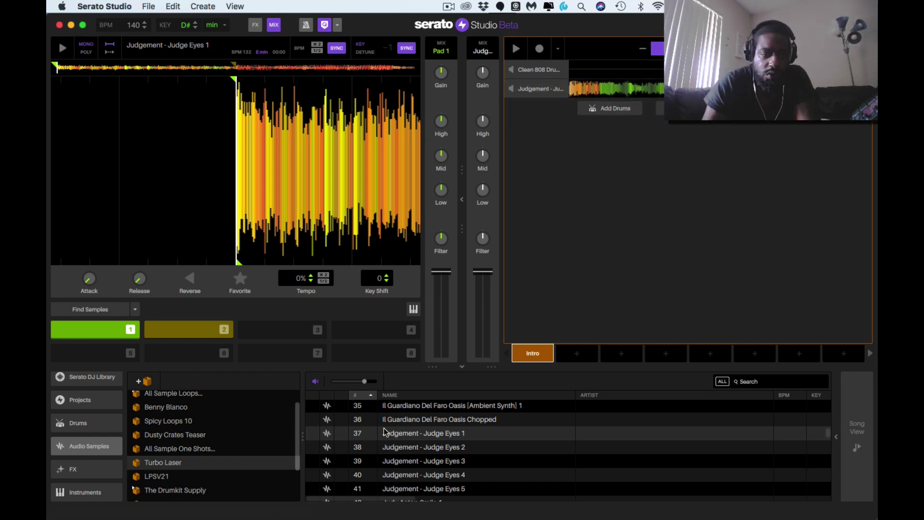
pyautogui.click(78, 422)
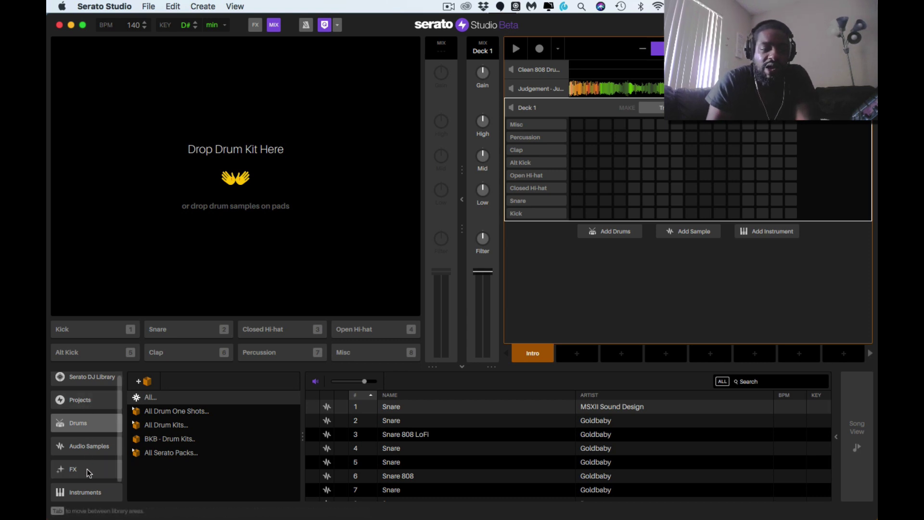
pyautogui.scroll(-2, 87, 471)
pyautogui.scroll(2, 87, 470)
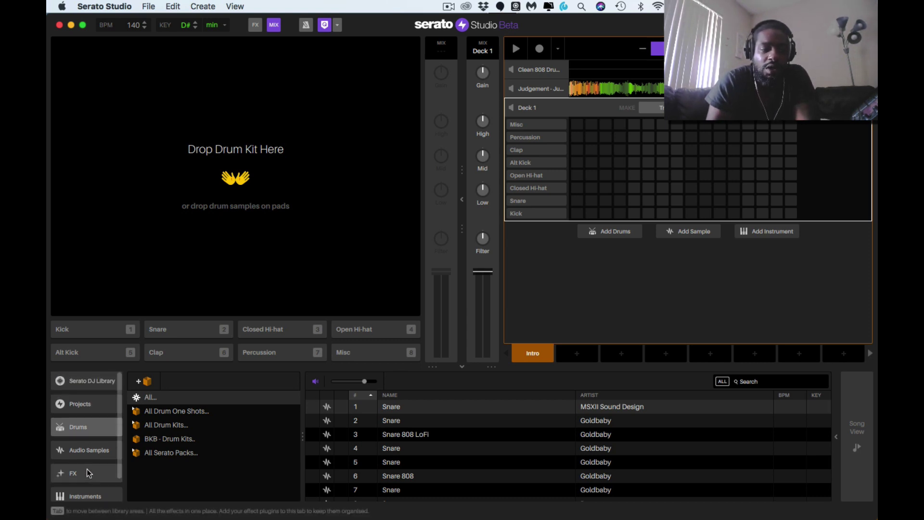
pyautogui.click(226, 426)
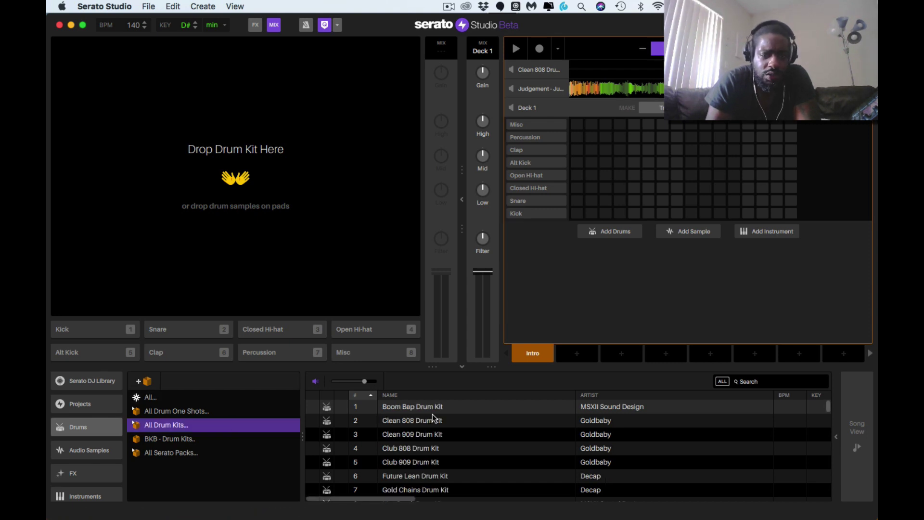
# - Browse the drum kits and load the Trap House Drum Kit into the new drum deck
pyautogui.scroll(-4, 458, 449)
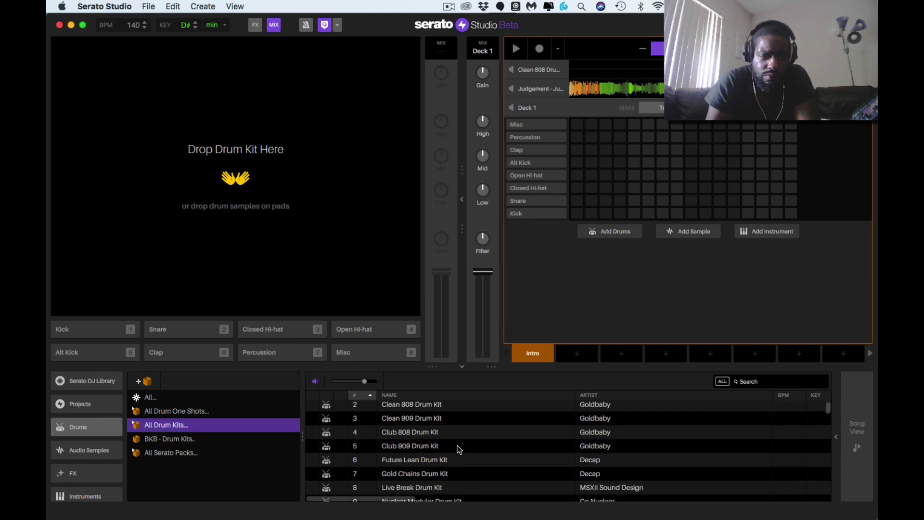
pyautogui.scroll(-1, 459, 449)
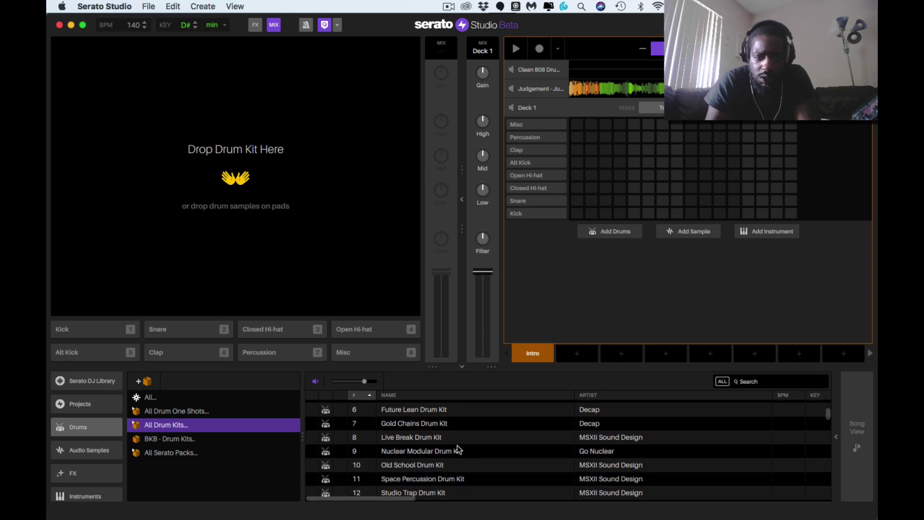
pyautogui.scroll(-1, 459, 449)
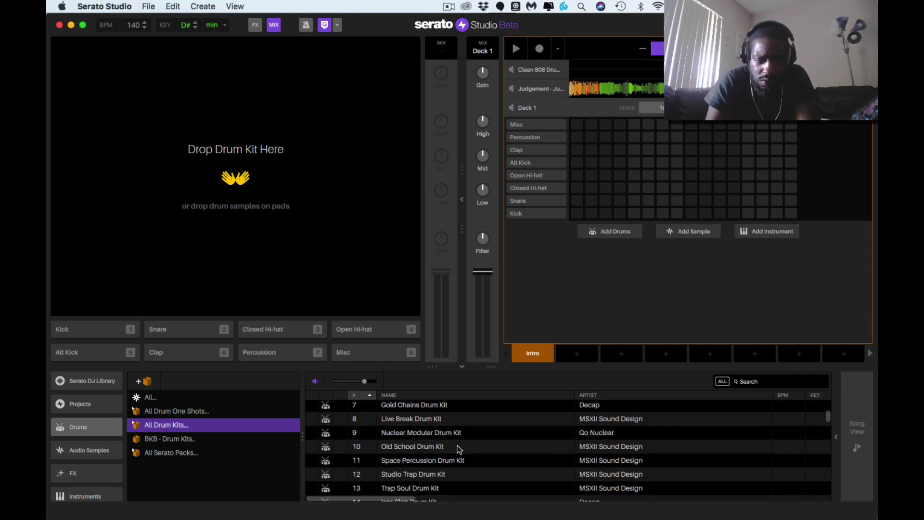
pyautogui.scroll(-4, 458, 449)
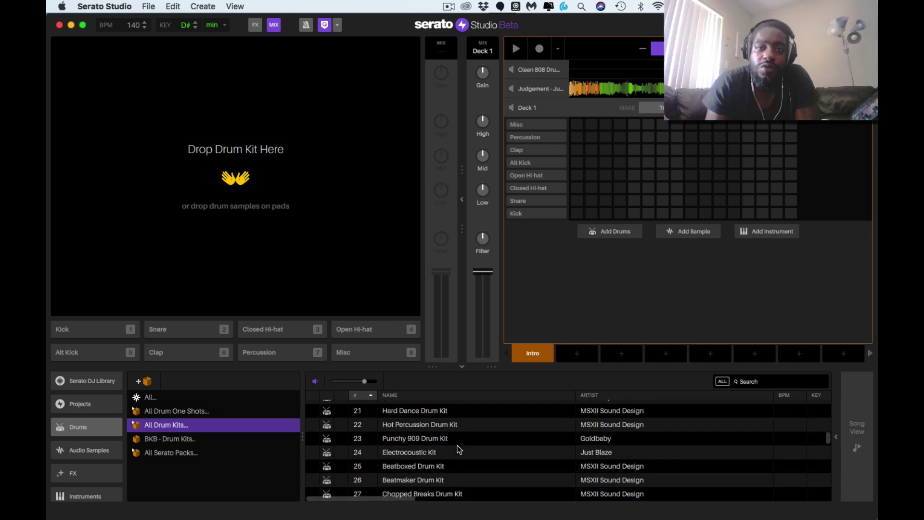
pyautogui.scroll(-1, 458, 449)
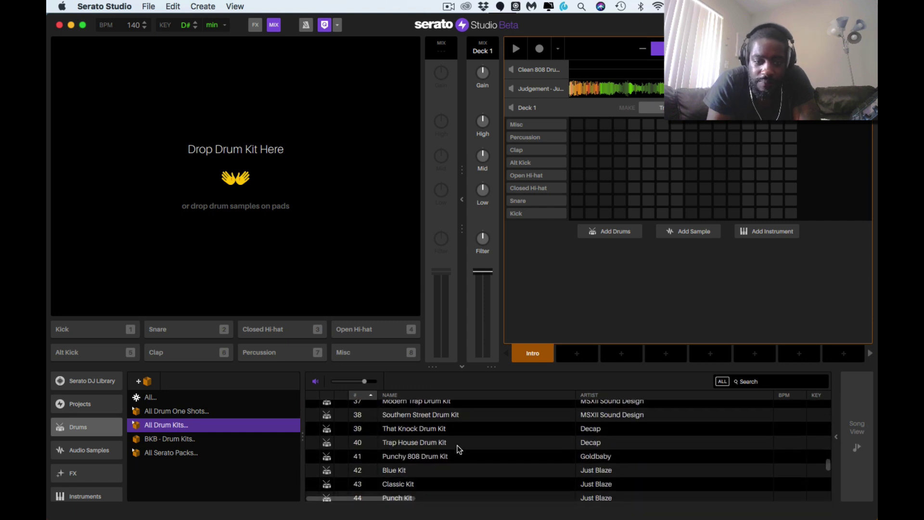
pyautogui.scroll(-5, 459, 449)
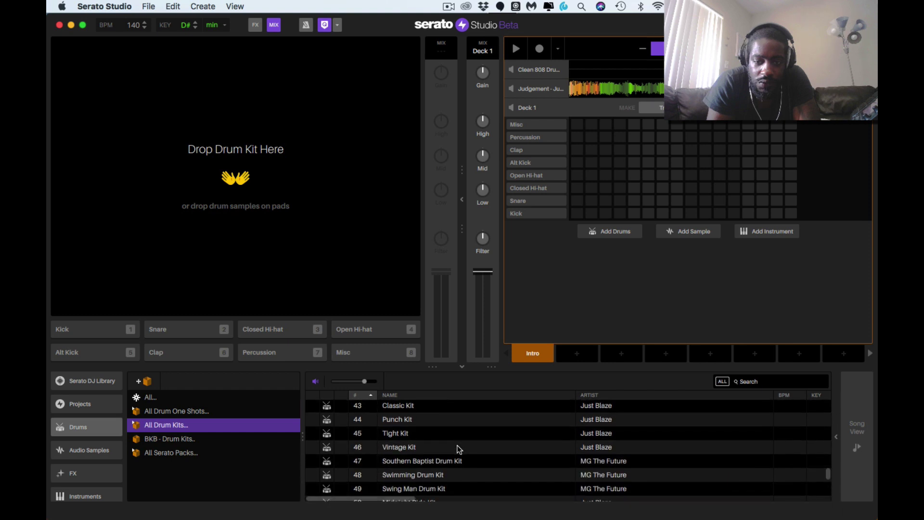
pyautogui.scroll(-5, 459, 449)
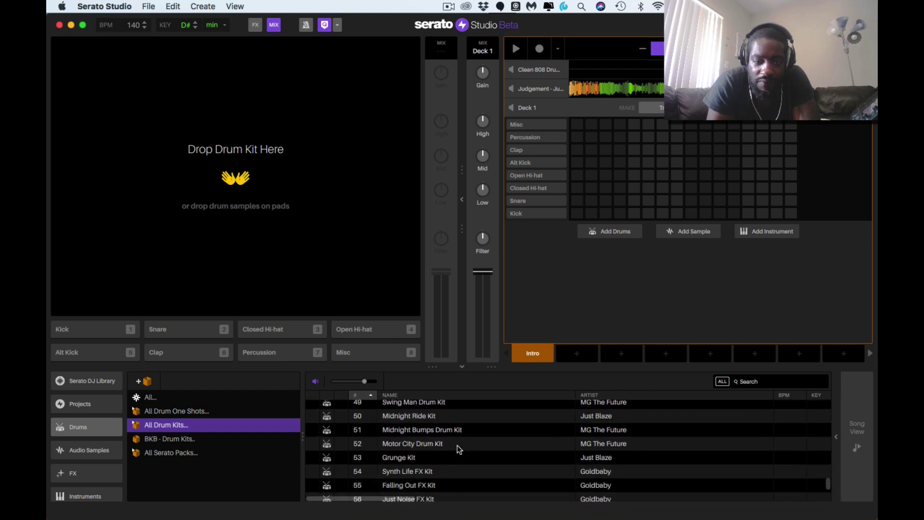
pyautogui.scroll(-3, 459, 449)
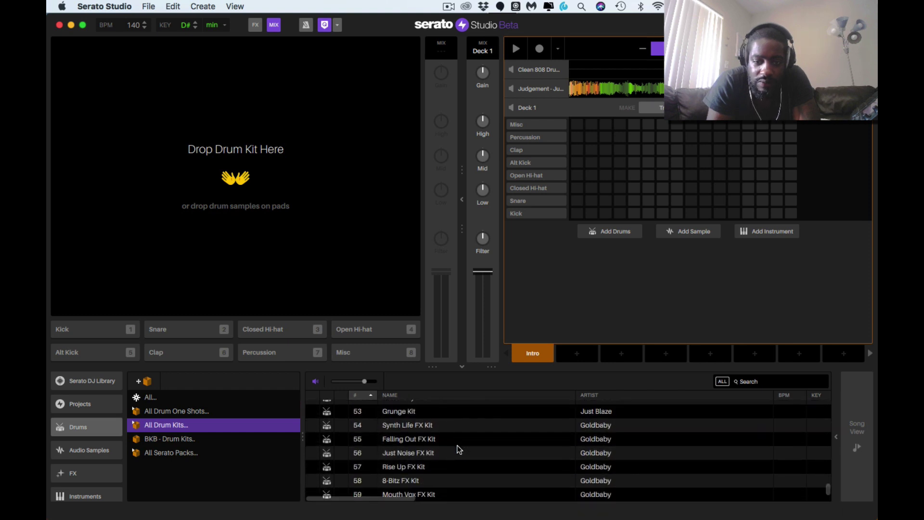
pyautogui.scroll(6, 458, 449)
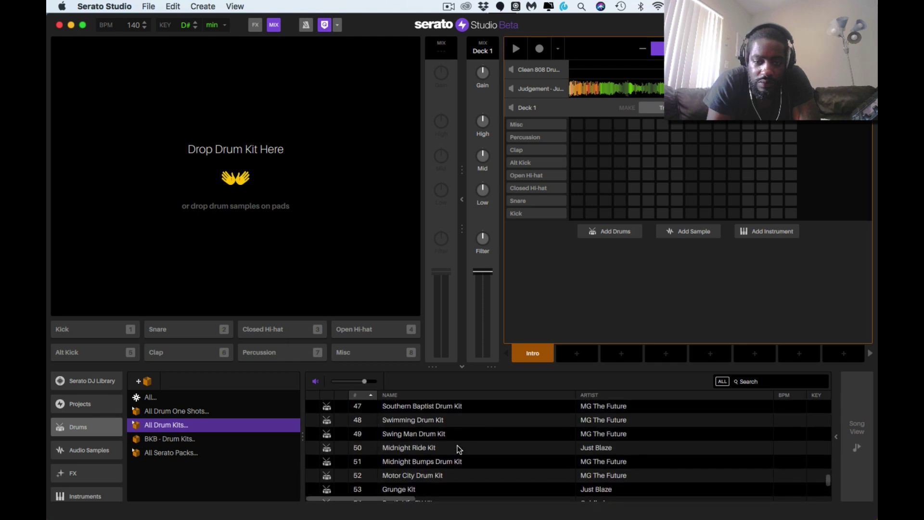
pyautogui.scroll(3, 458, 449)
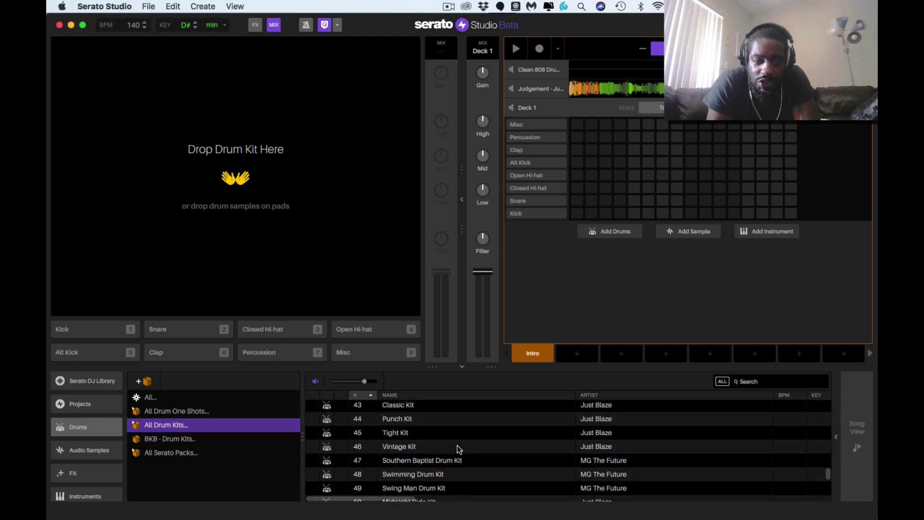
pyautogui.scroll(3, 459, 449)
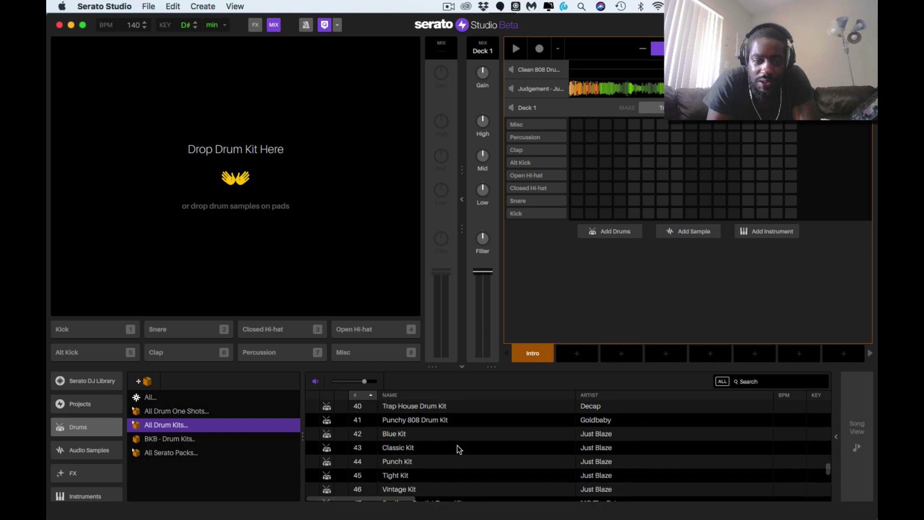
pyautogui.scroll(1, 458, 449)
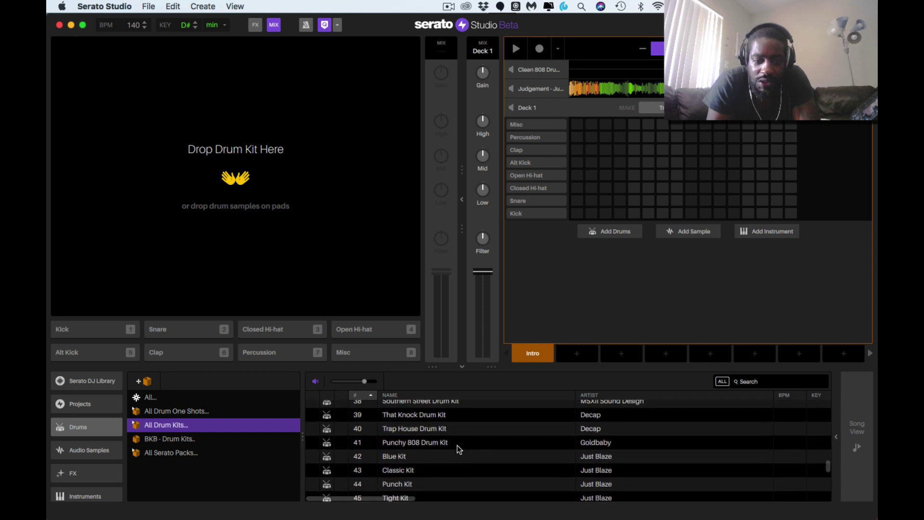
pyautogui.scroll(1, 458, 448)
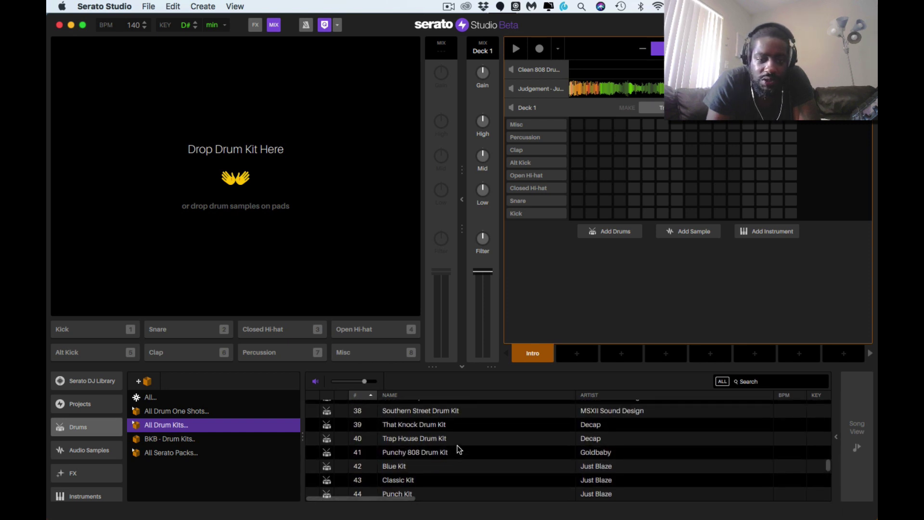
pyautogui.click(426, 440)
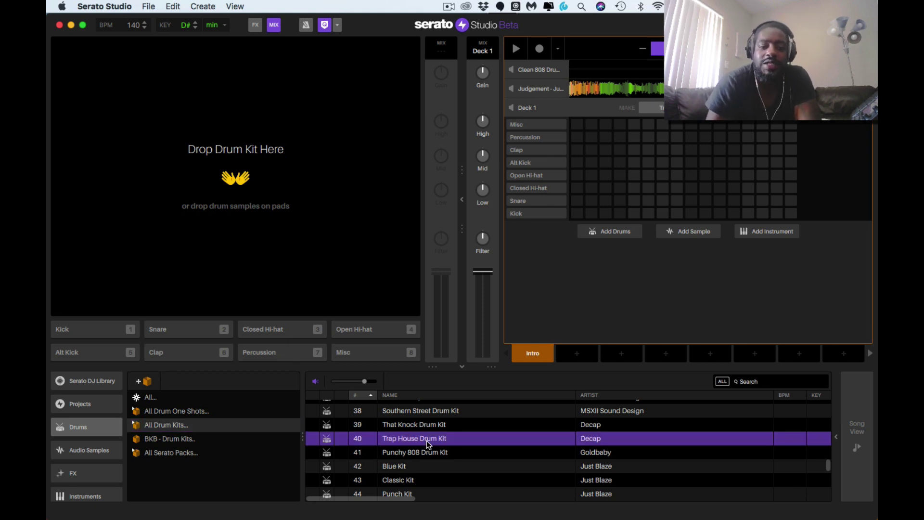
pyautogui.moveTo(426, 440); pyautogui.dragTo(342, 274)
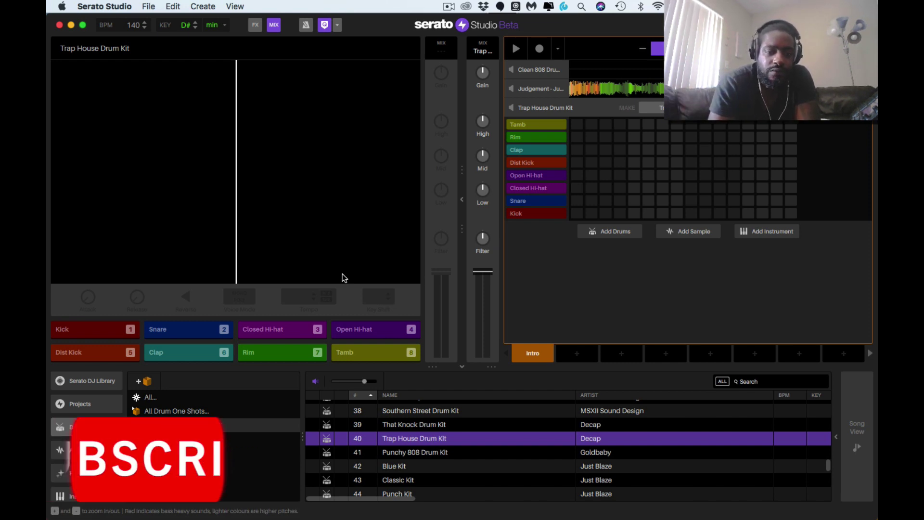
# - Audition the kit's kick, snare and hi-hat pads, and double the length of the Intro scene
pyautogui.press('1')
pyautogui.press('2')
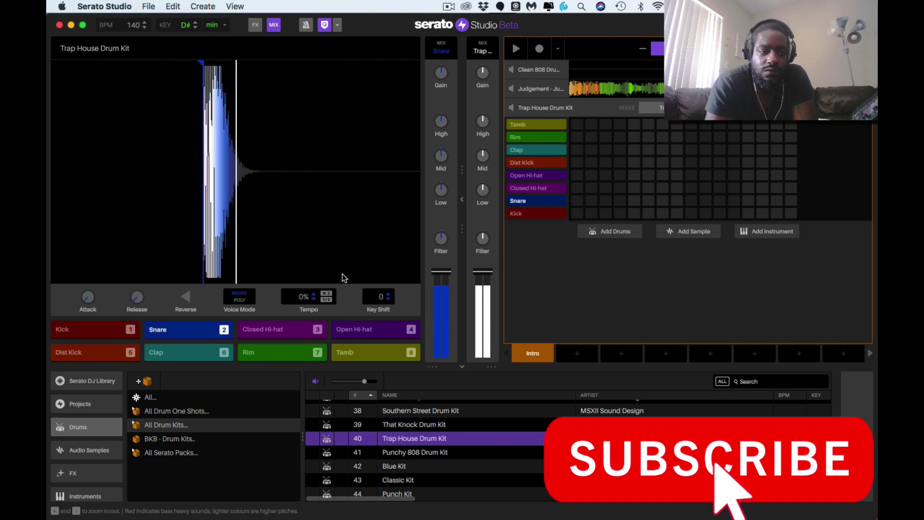
pyautogui.press('3')
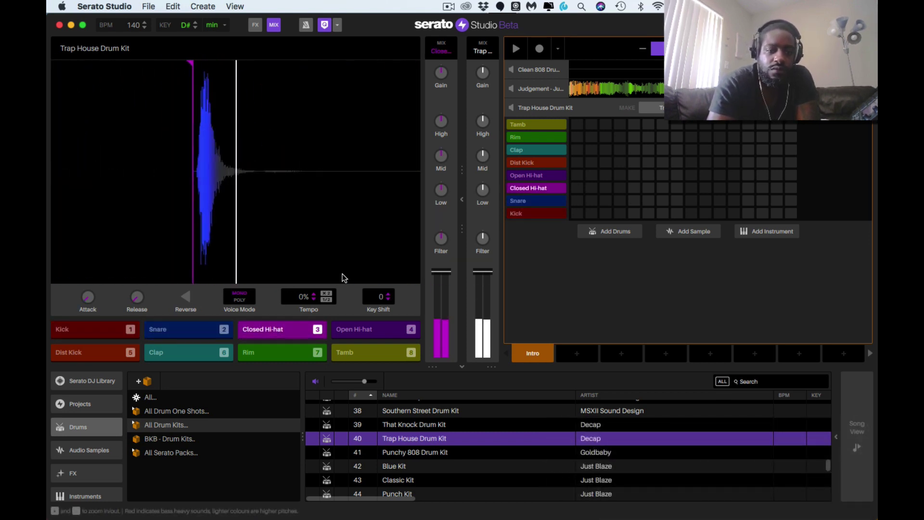
pyautogui.press('4')
pyautogui.press('2')
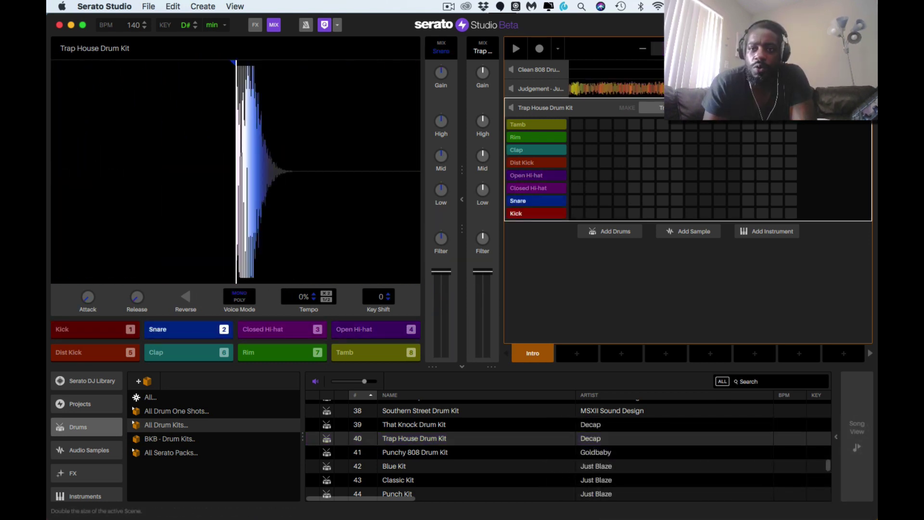
pyautogui.click(756, 49)
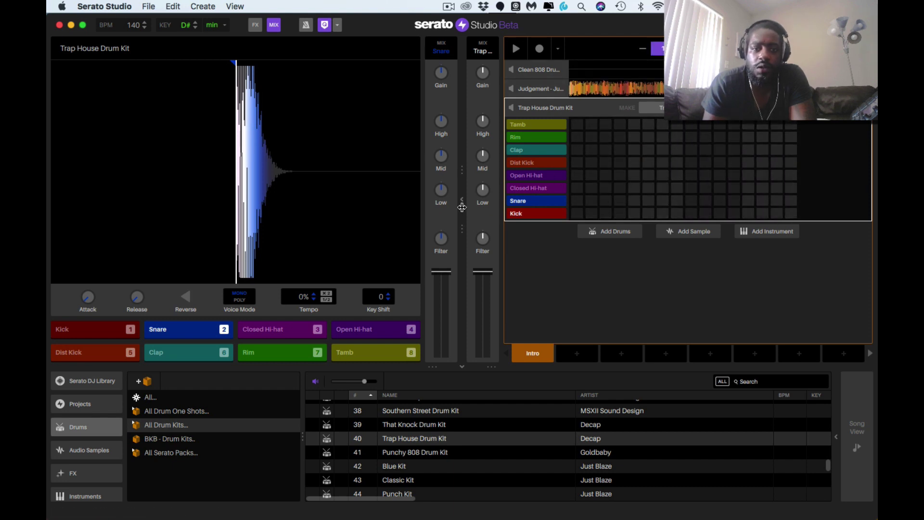
# - Hide the deck view and record a Trap House kick and snare pattern across the Intro scene with the metronome on
pyautogui.click(462, 199)
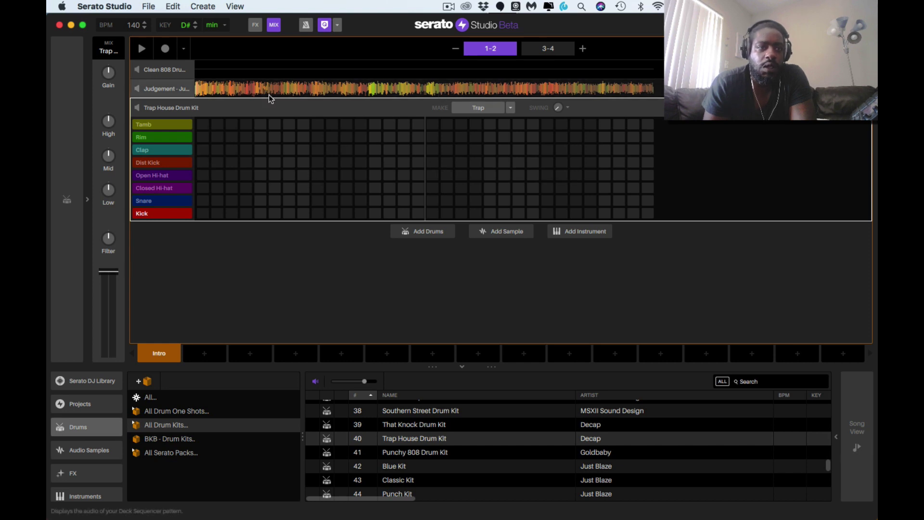
pyautogui.click(303, 29)
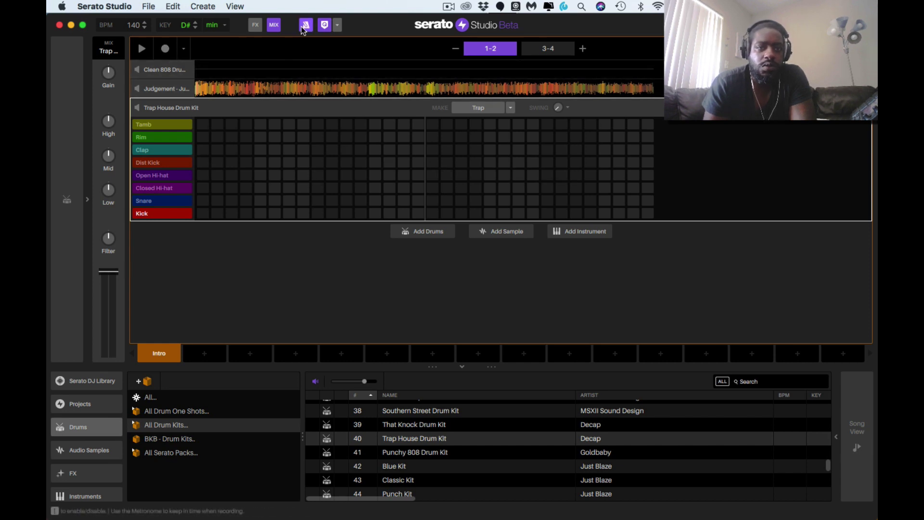
pyautogui.click(165, 52)
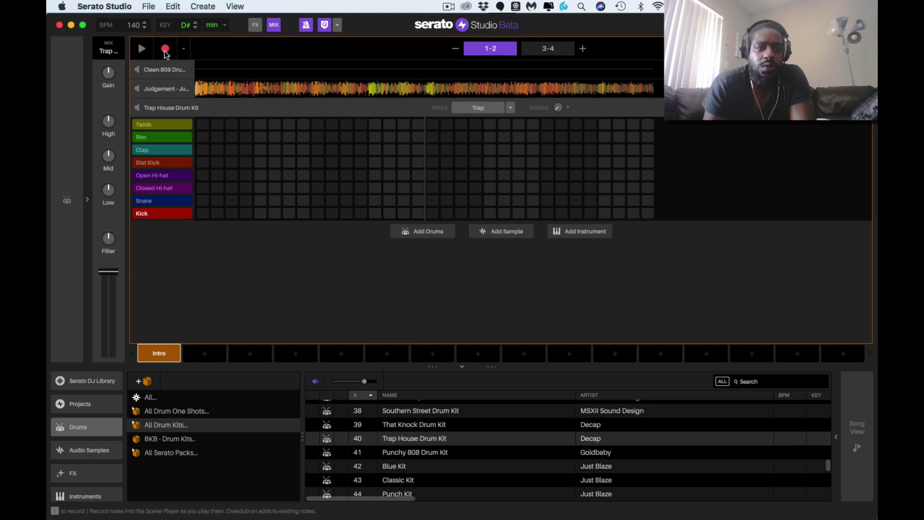
pyautogui.press('space')
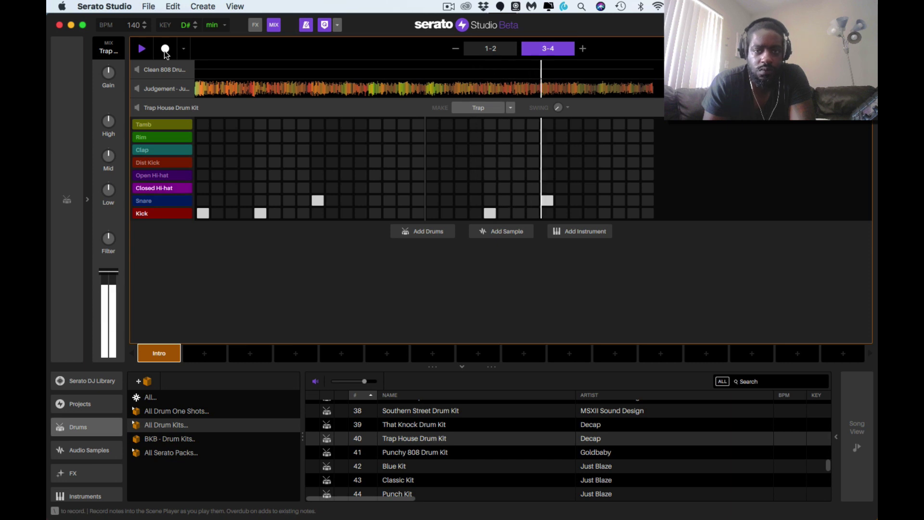
pyautogui.press('space')
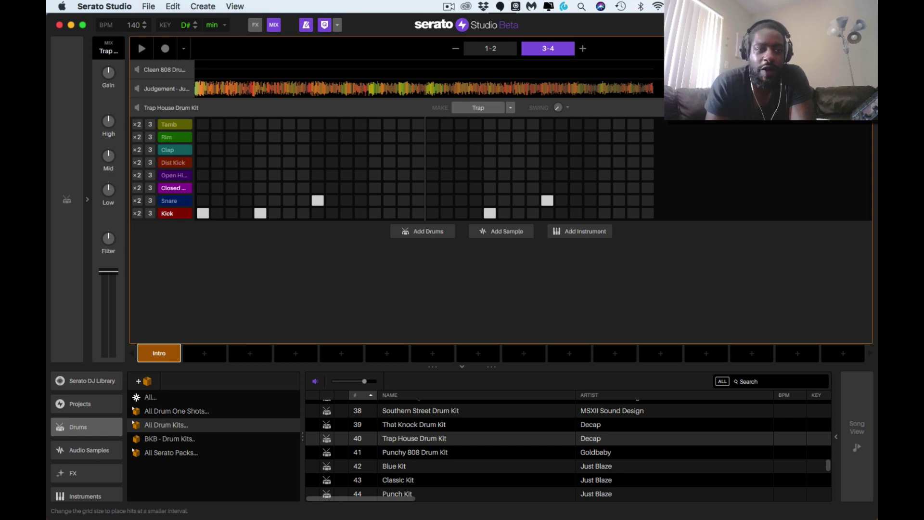
# - Double the Closed Hi-hat row's grid resolution and record closed and open hi-hats, including a closed-hat roll, across the Intro scene
pyautogui.click(137, 191)
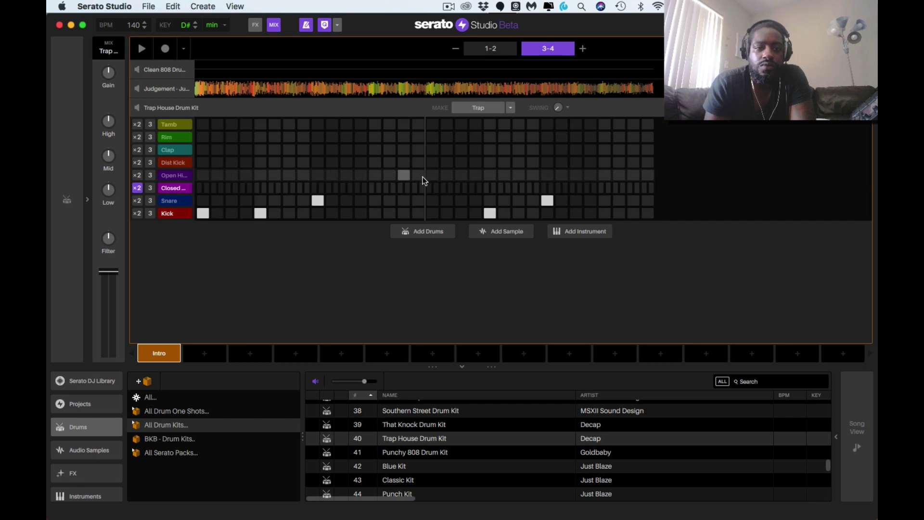
pyautogui.click(142, 49)
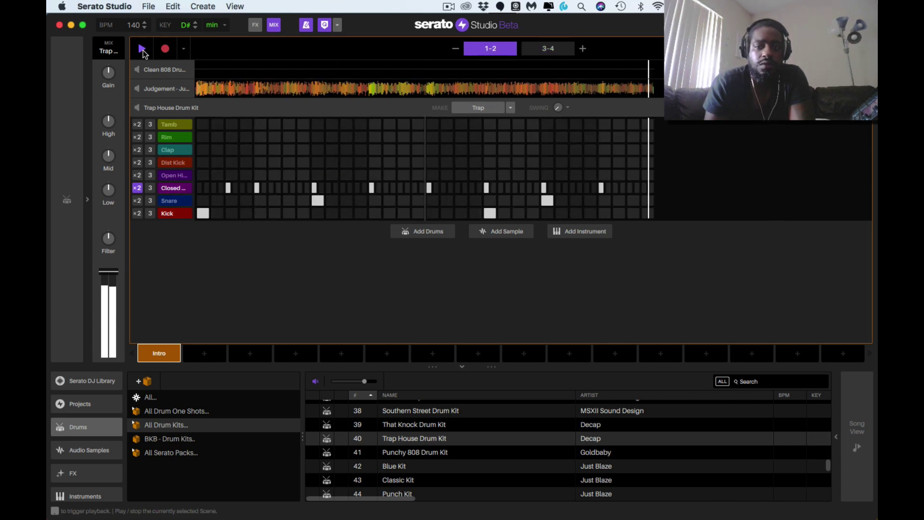
pyautogui.press('d')
pyautogui.press('d')
pyautogui.press('d')
pyautogui.press('d')
pyautogui.press('d')
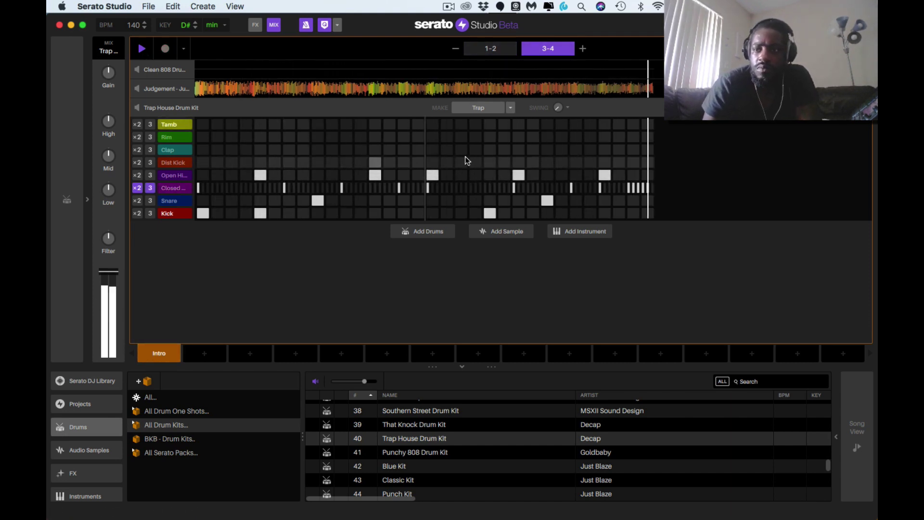
# - Collapse the Trap House drum sequencer, stop playback, and show the deck controls again
pyautogui.click(861, 107)
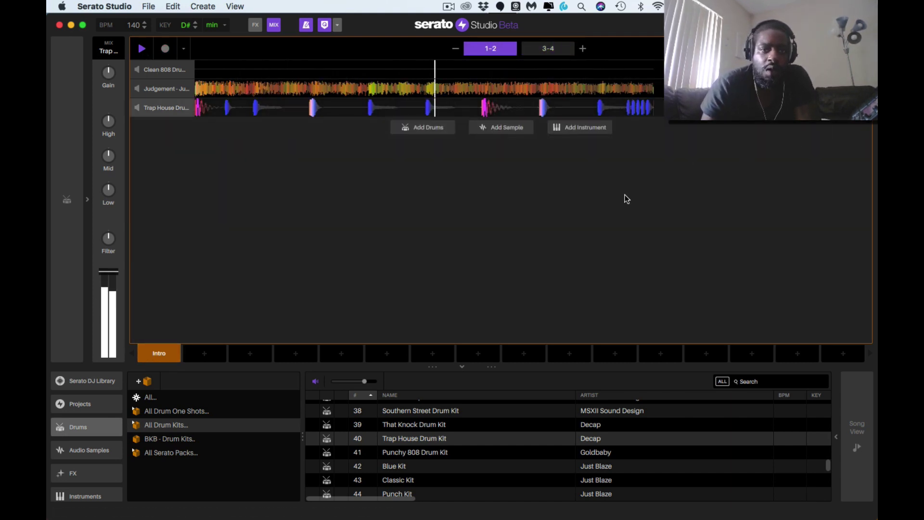
pyautogui.press('space')
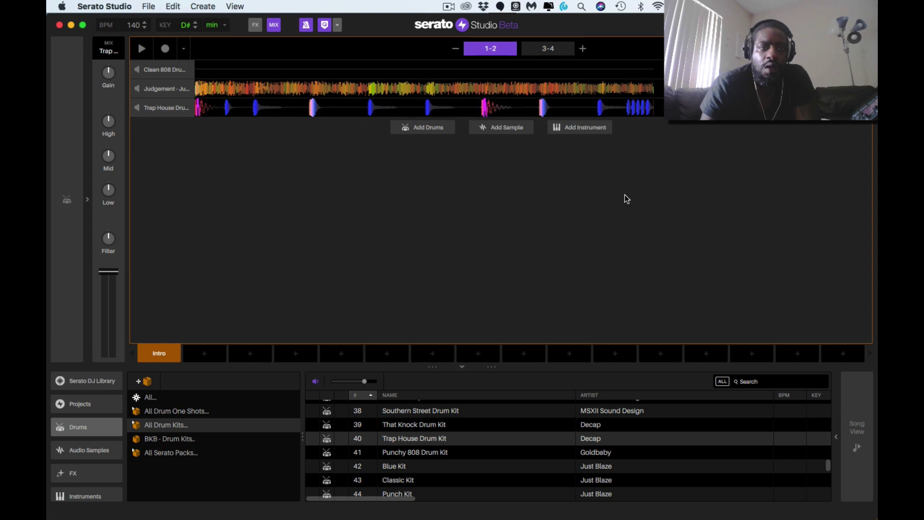
pyautogui.click(87, 199)
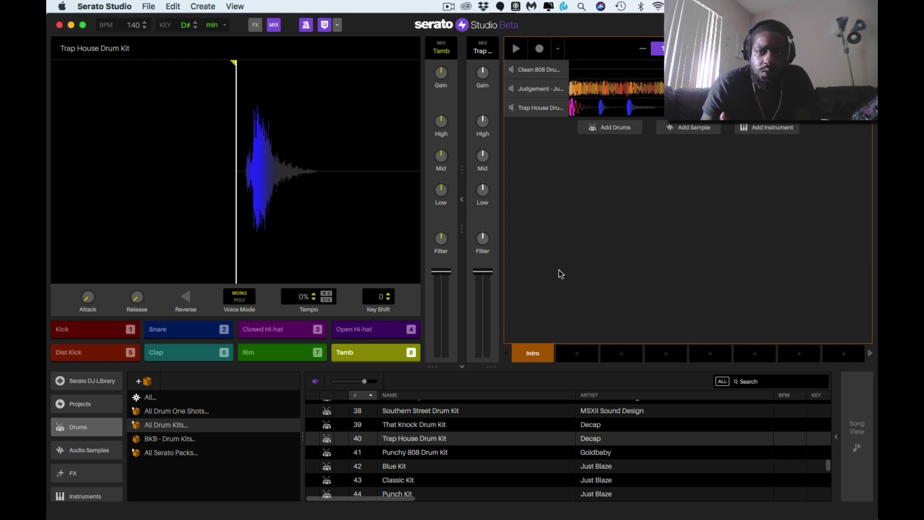
# - Open the Judgement sample deck and try a high-pass filter of about +14.6 on it during playback, resetting it before stopping
pyautogui.click(557, 90)
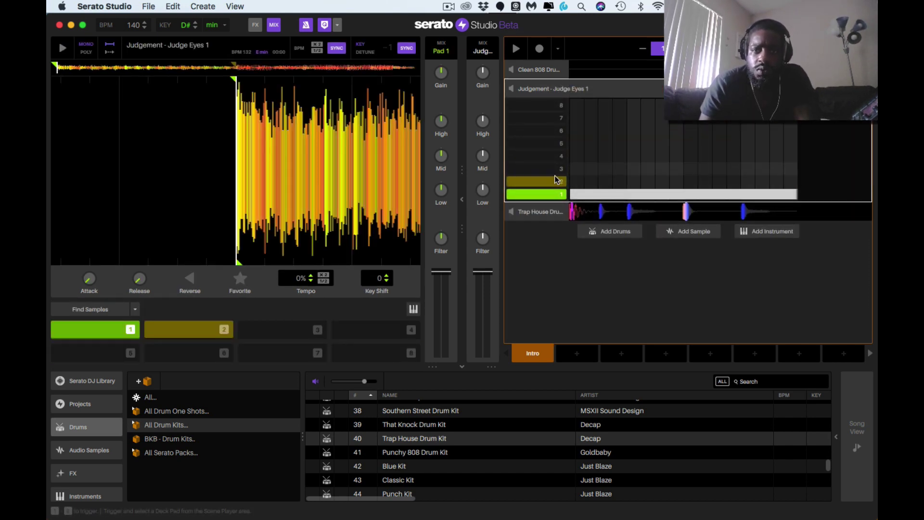
pyautogui.press('space')
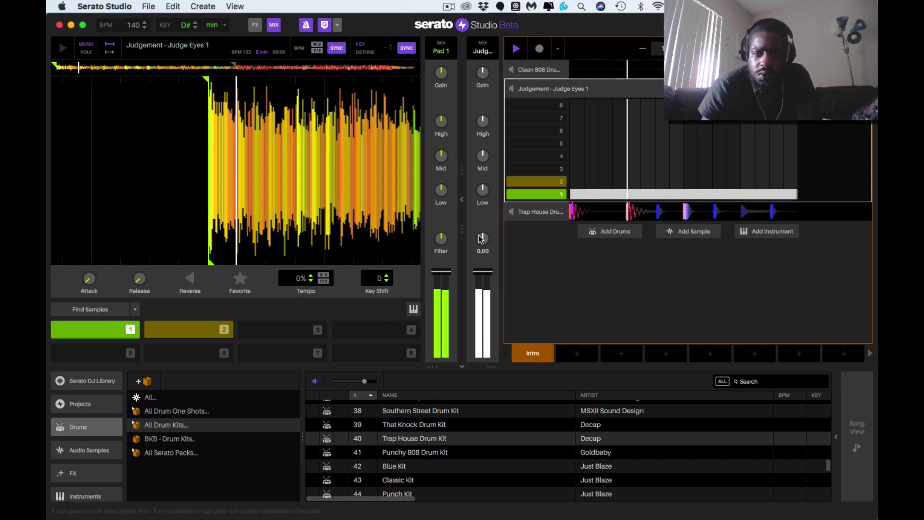
pyautogui.moveTo(479, 239); pyautogui.dragTo(481, 231)
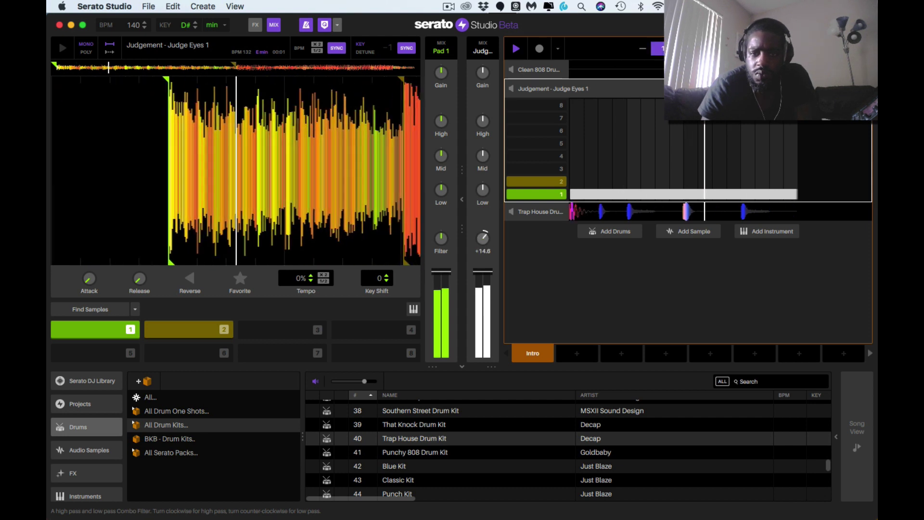
pyautogui.doubleClick(478, 241)
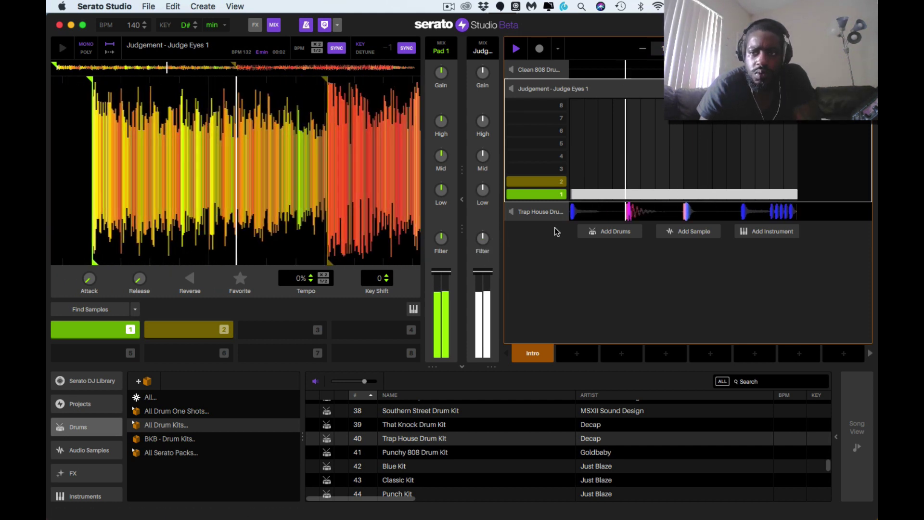
pyautogui.press('space')
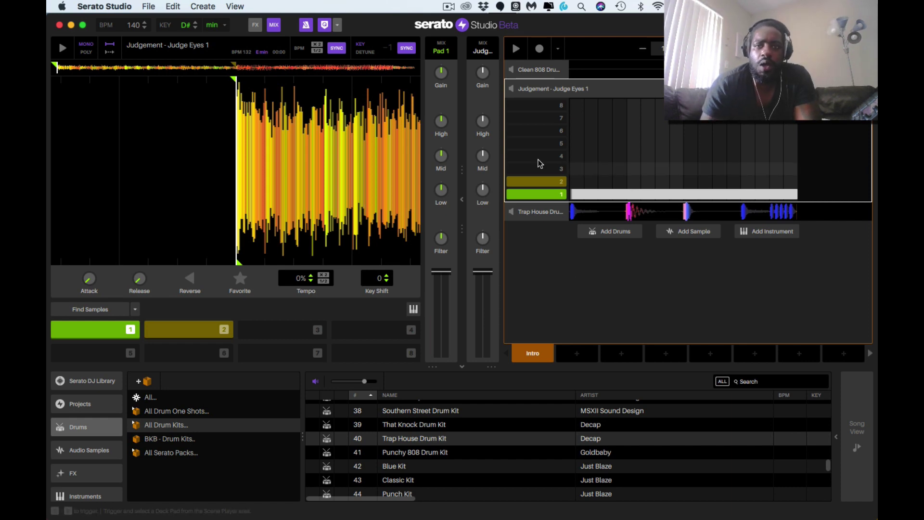
# - Load Rhythm Guitar into a new instrument deck and audition its pads in several octaves, ending on the octave starting at D# 5
pyautogui.click(766, 231)
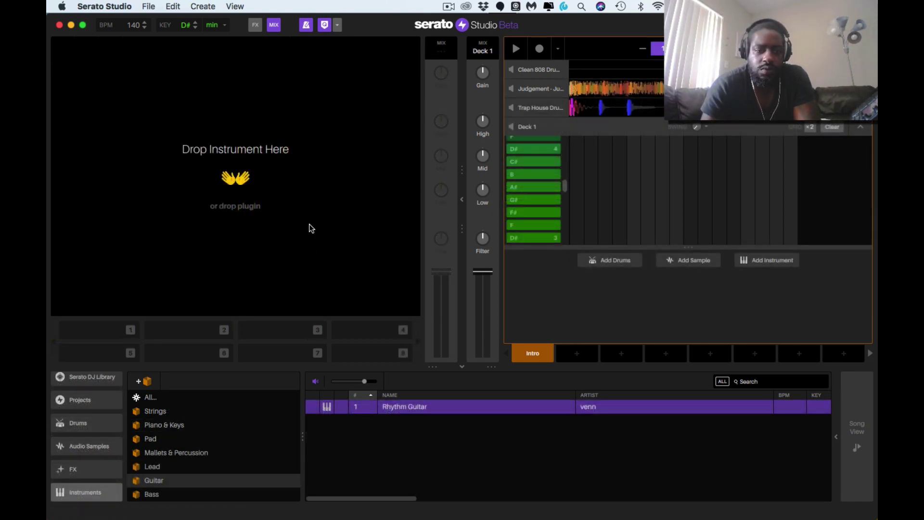
pyautogui.moveTo(397, 408); pyautogui.dragTo(323, 245)
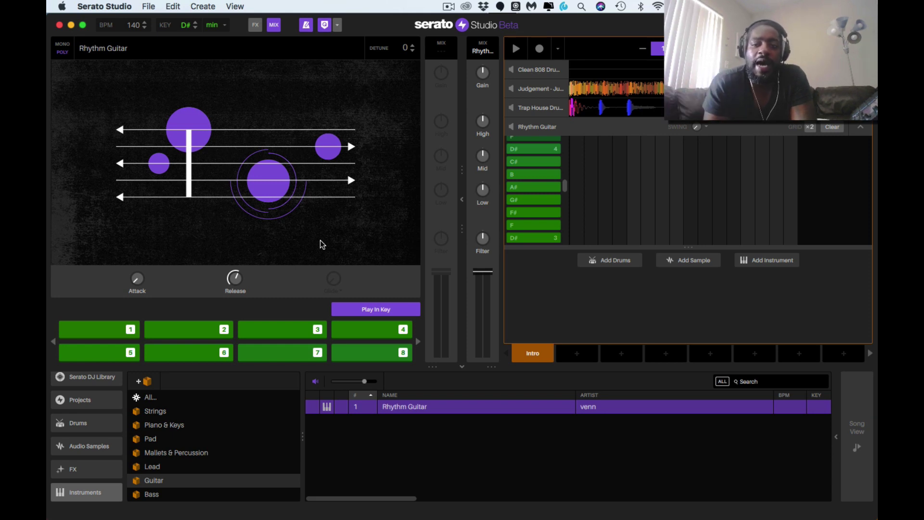
pyautogui.press('x')
pyautogui.press('2')
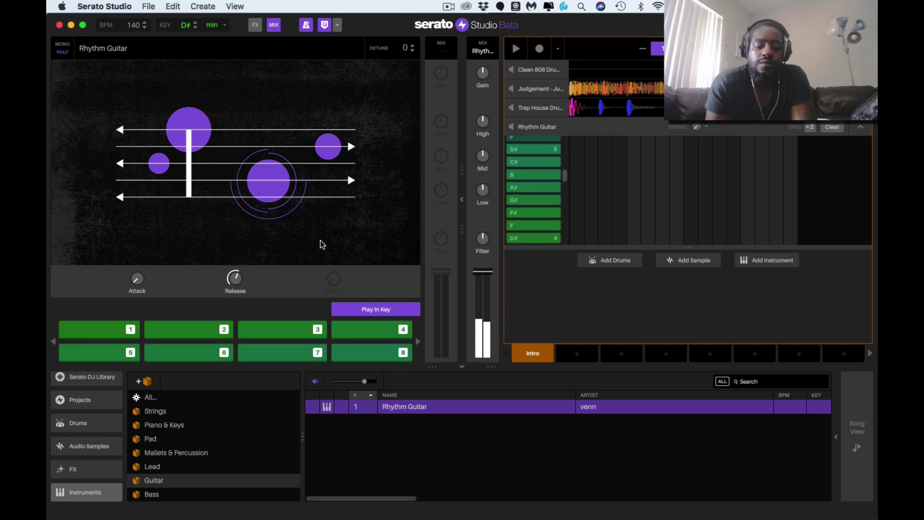
pyautogui.press('z')
pyautogui.press('2')
pyautogui.press('2')
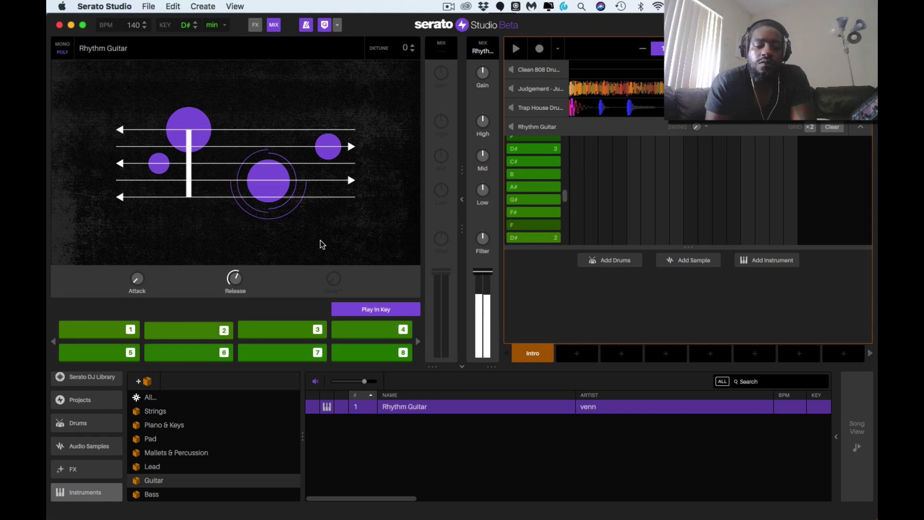
pyautogui.press('x')
pyautogui.press('x')
pyautogui.press('2')
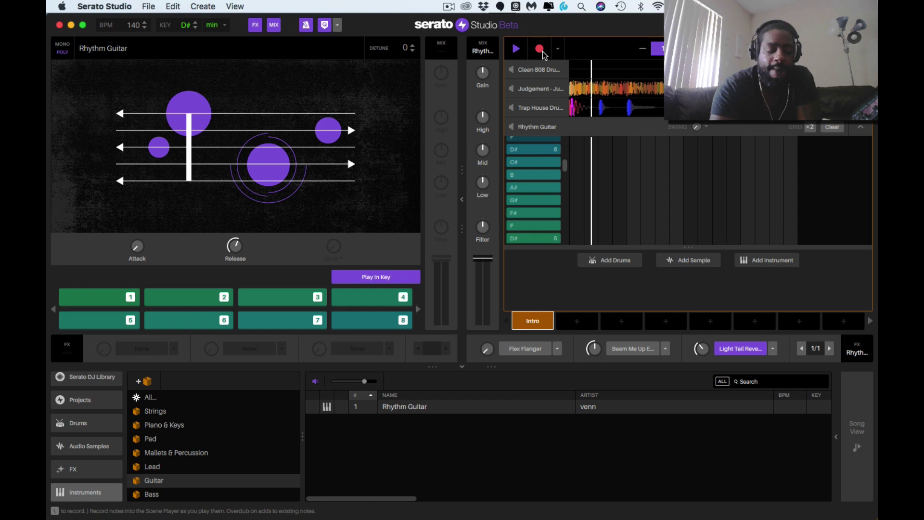
# - Try to record a first Rhythm Guitar melody with D#, F, F# and G# notes over the Intro scene
pyautogui.press('4')
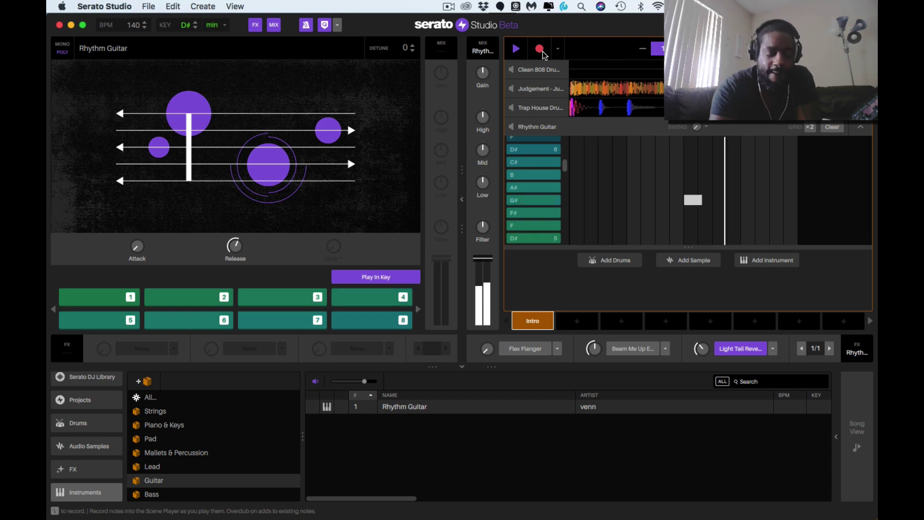
pyautogui.press('1')
pyautogui.press('3')
pyautogui.press('1')
pyautogui.press('2')
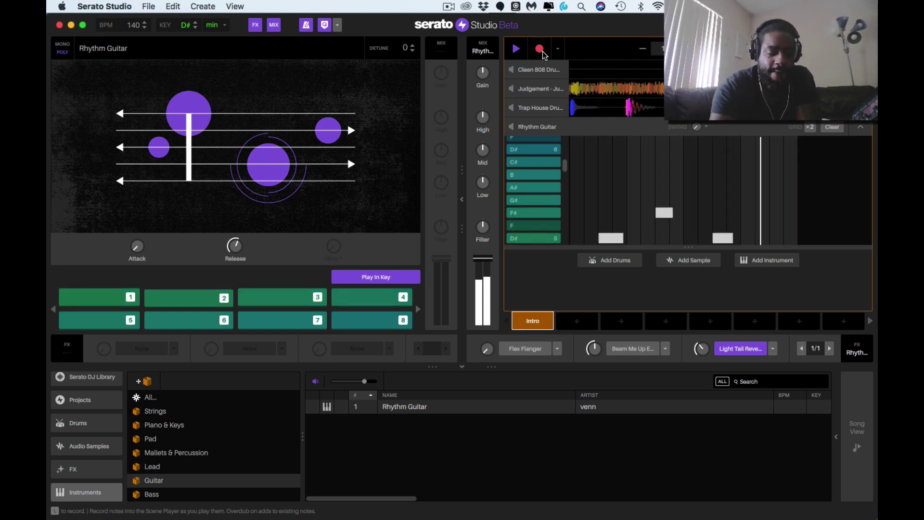
pyautogui.press('4')
pyautogui.press('3')
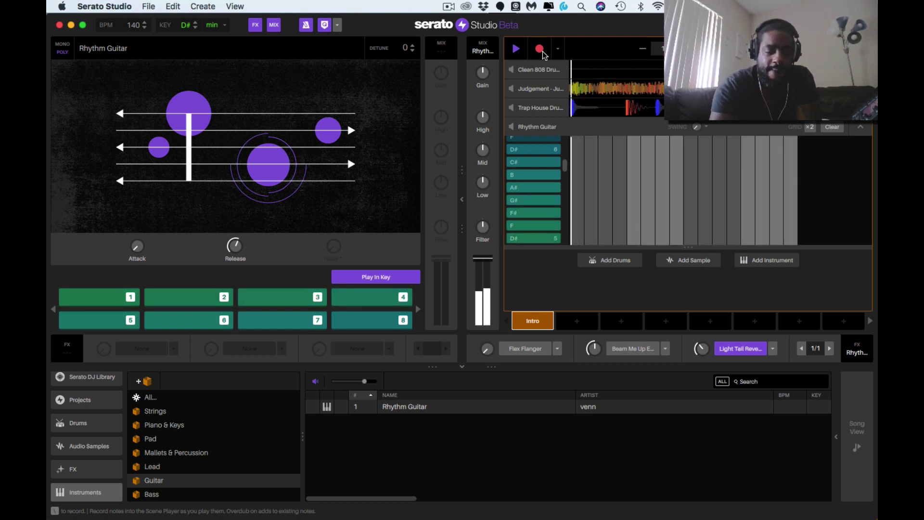
pyautogui.press('2')
pyautogui.press('1')
pyautogui.press('4')
pyautogui.click(540, 50)
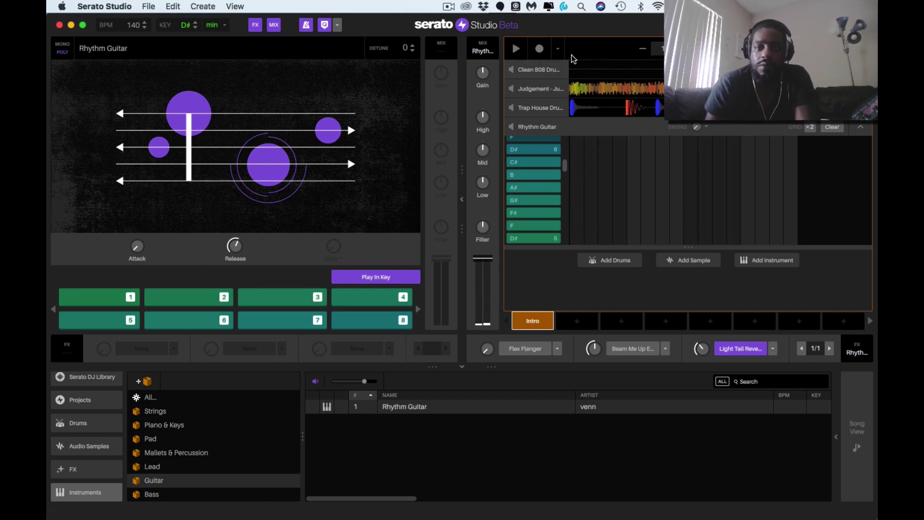
# - Try a second Rhythm Guitar take using only D#, F and F# notes over the Intro scene
pyautogui.click(538, 50)
pyautogui.press('1')
pyautogui.press('3')
pyautogui.press('2')
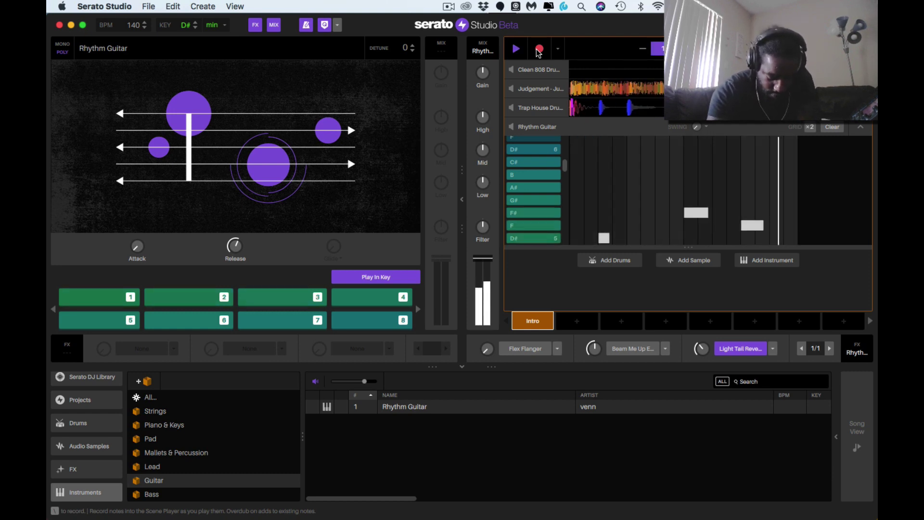
pyautogui.press('1')
pyautogui.press('3')
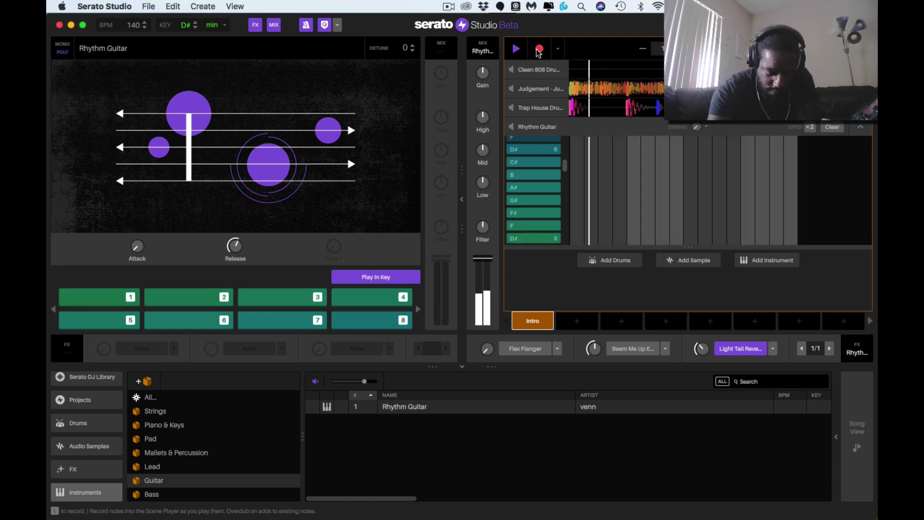
pyautogui.press('1')
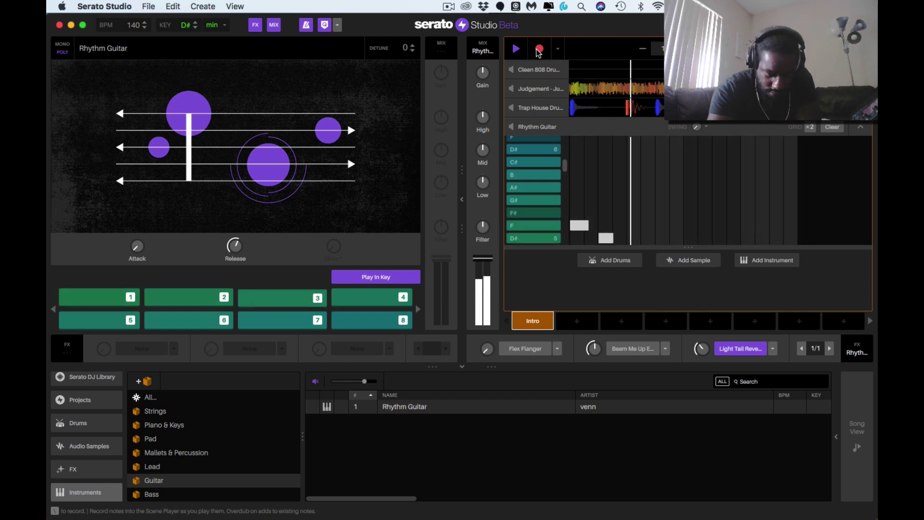
pyautogui.press('3')
pyautogui.press('2')
pyautogui.press('1')
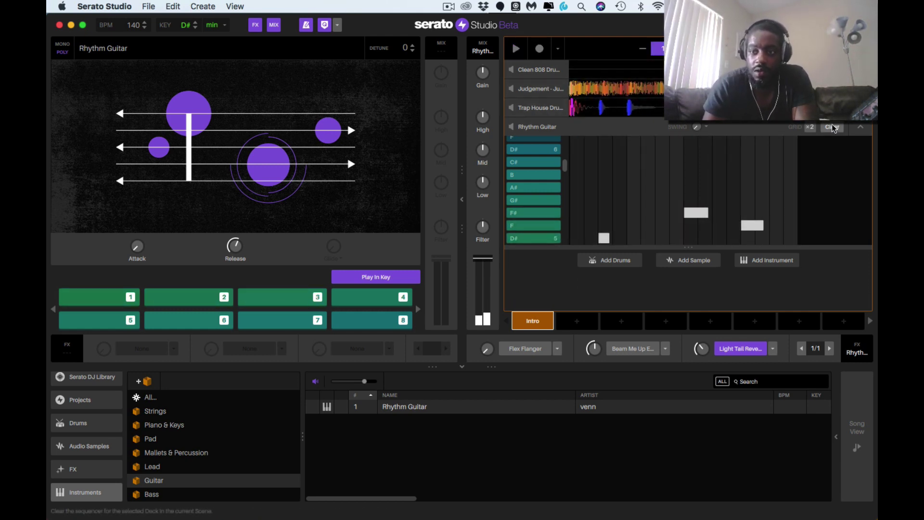
# - Record a new Rhythm Guitar melody of D#, F and F# notes across the Intro scene and play it back with recording off
pyautogui.click(539, 50)
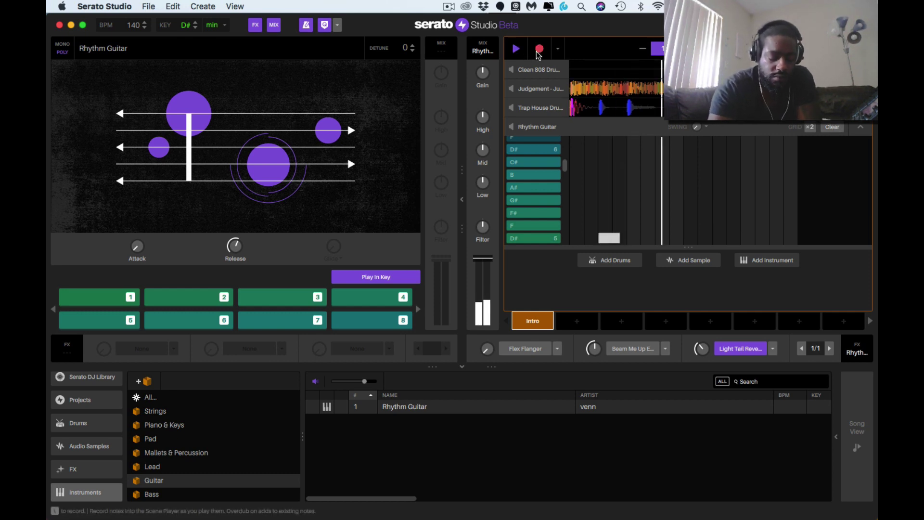
pyautogui.press('3')
pyautogui.press('2')
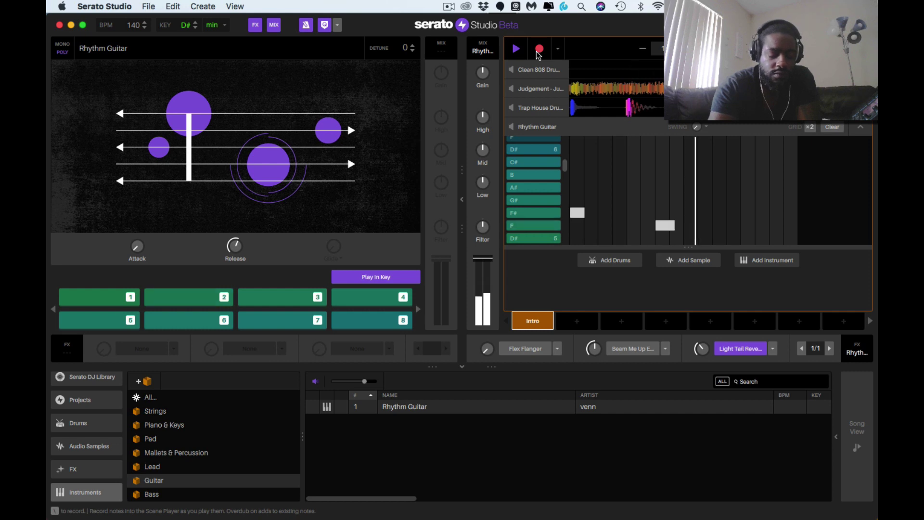
pyautogui.press('3')
pyautogui.press('3')
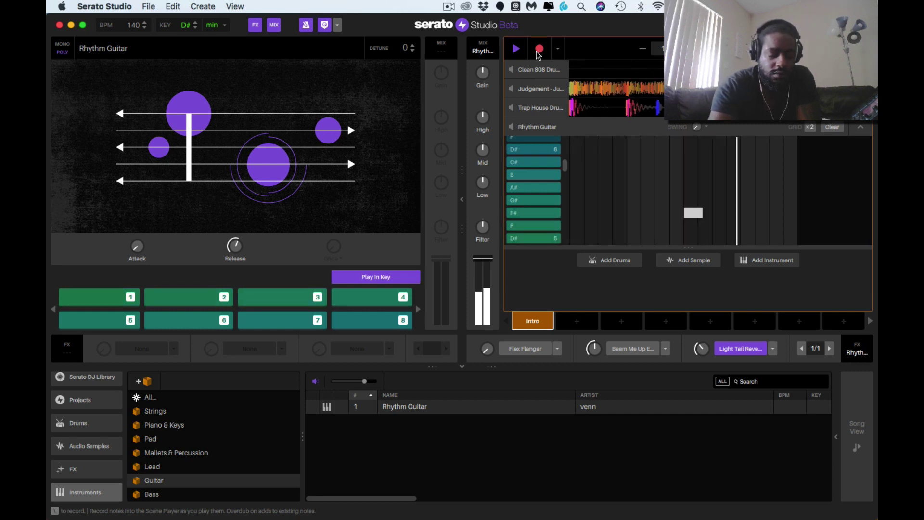
pyautogui.press('2')
pyautogui.press('1')
pyautogui.press('3')
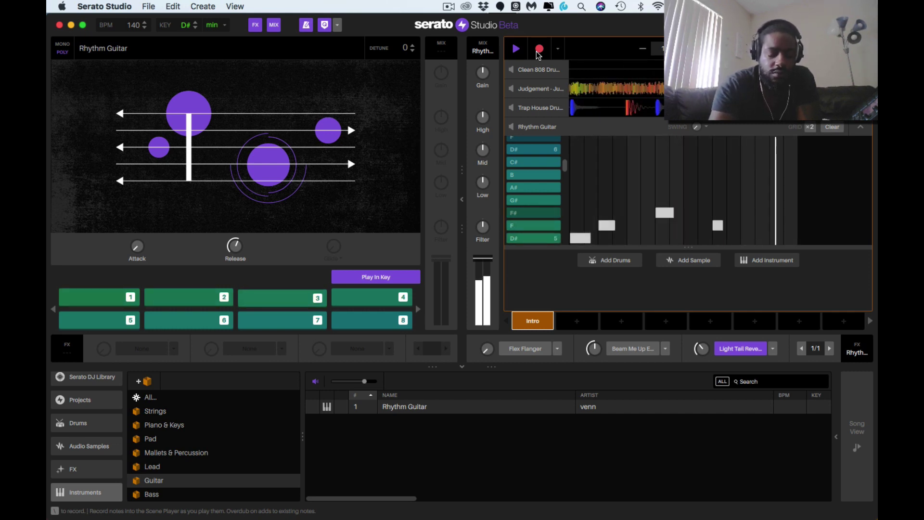
pyautogui.press('1')
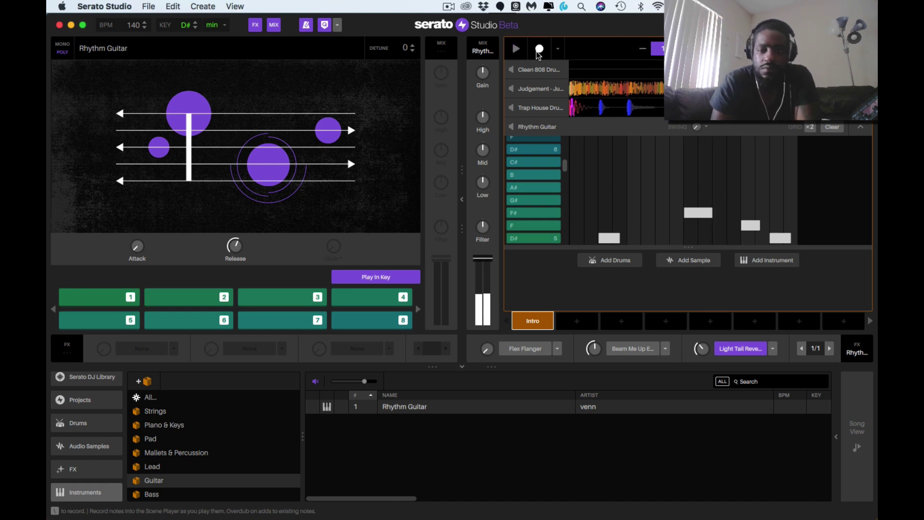
pyautogui.click(538, 49)
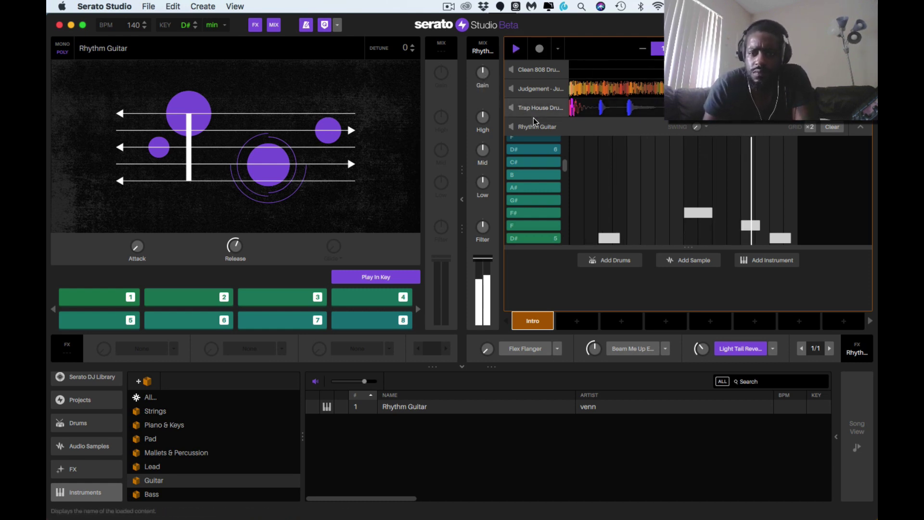
# - Move the first D# note of the Rhythm Guitar melody to the start of the Intro scene and play it back
pyautogui.press('space')
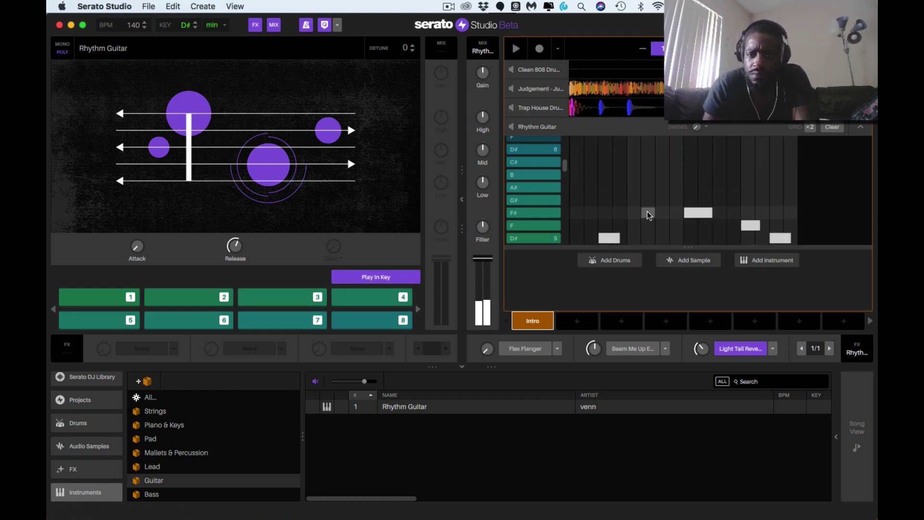
pyautogui.click(609, 238)
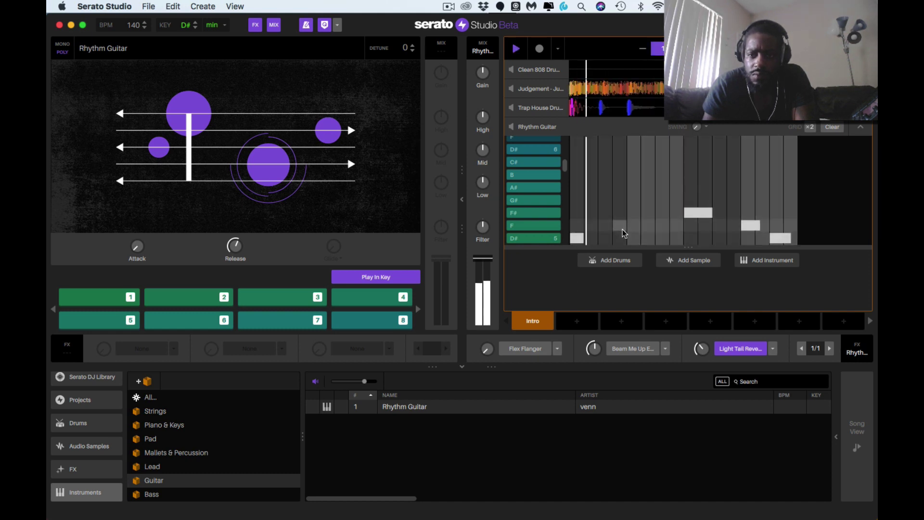
pyautogui.press('space')
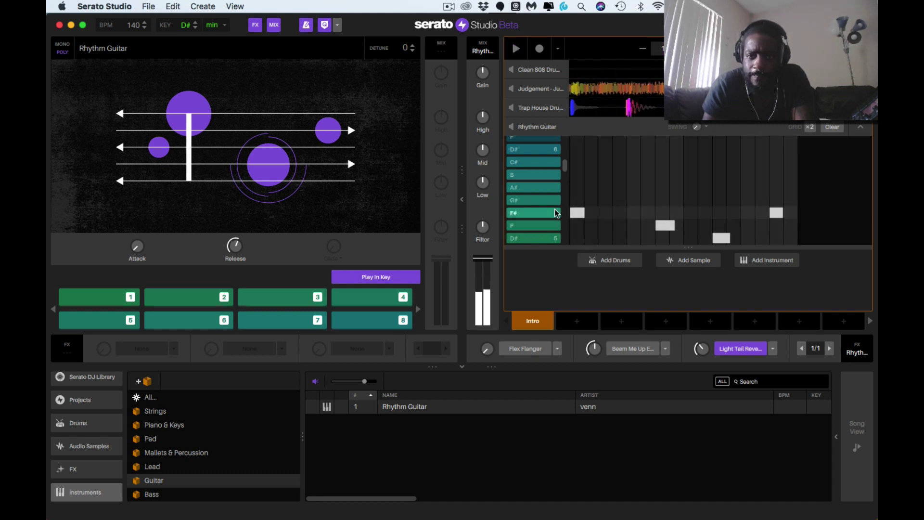
# - Widen the sequencer by collapsing the deck area, extend the bar 2 F note's start two grid steps earlier, and check it in playback
pyautogui.click(462, 199)
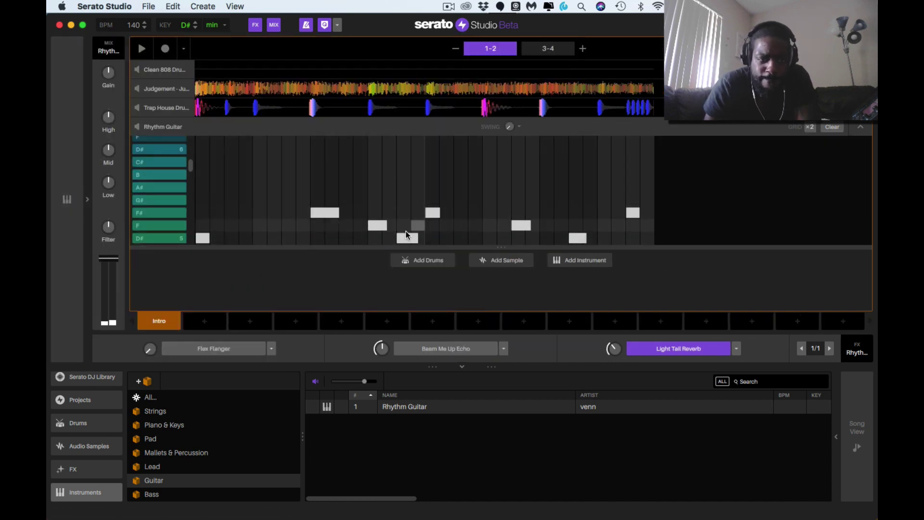
pyautogui.press('space')
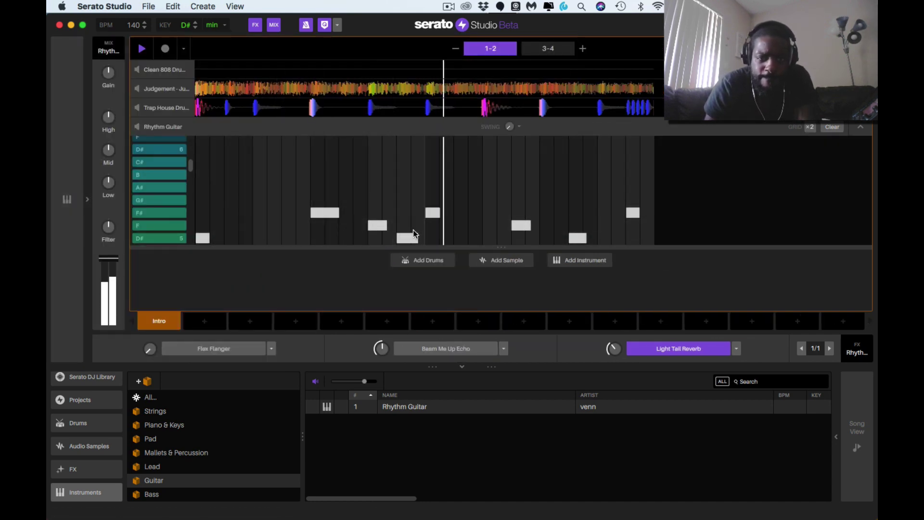
pyautogui.press('space')
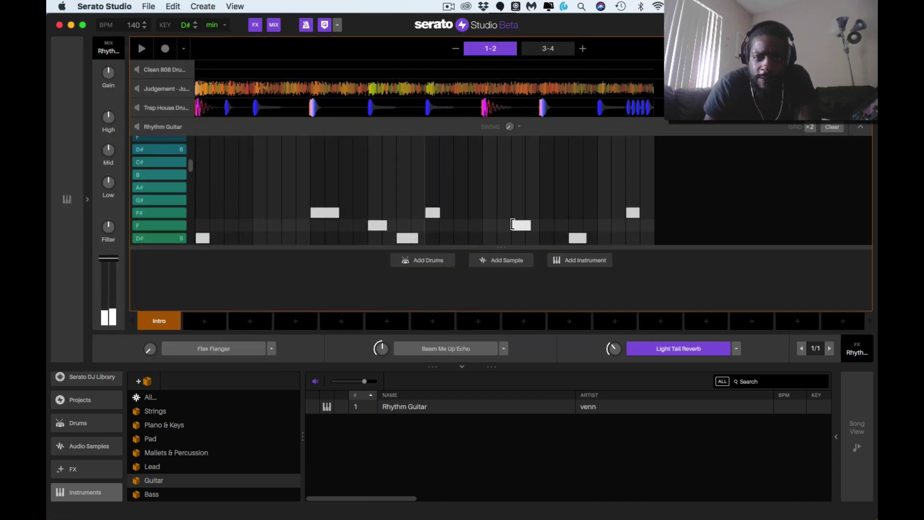
pyautogui.click(511, 224)
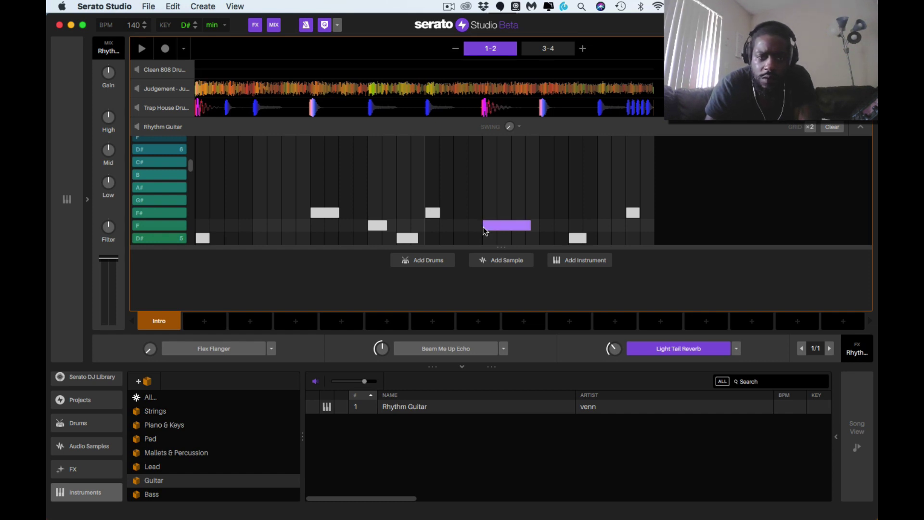
pyautogui.press('space')
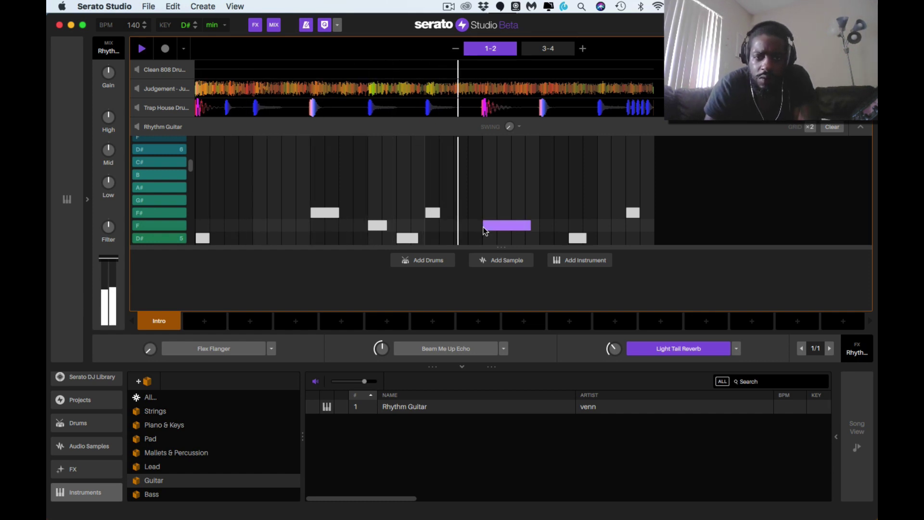
pyautogui.press('space')
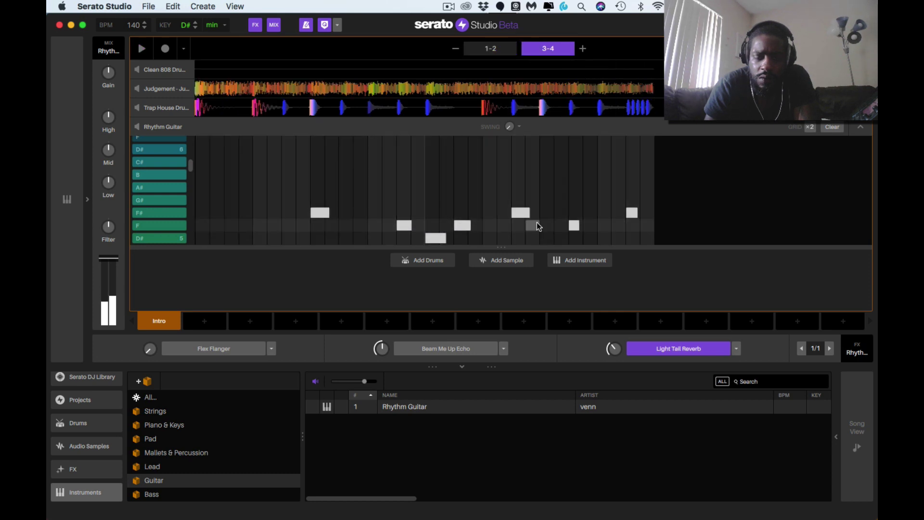
pyautogui.press('space')
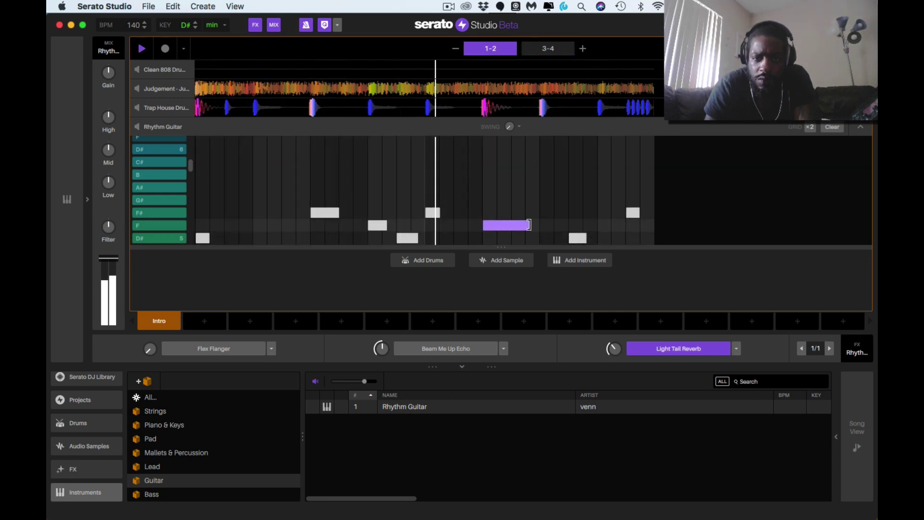
pyautogui.press('space')
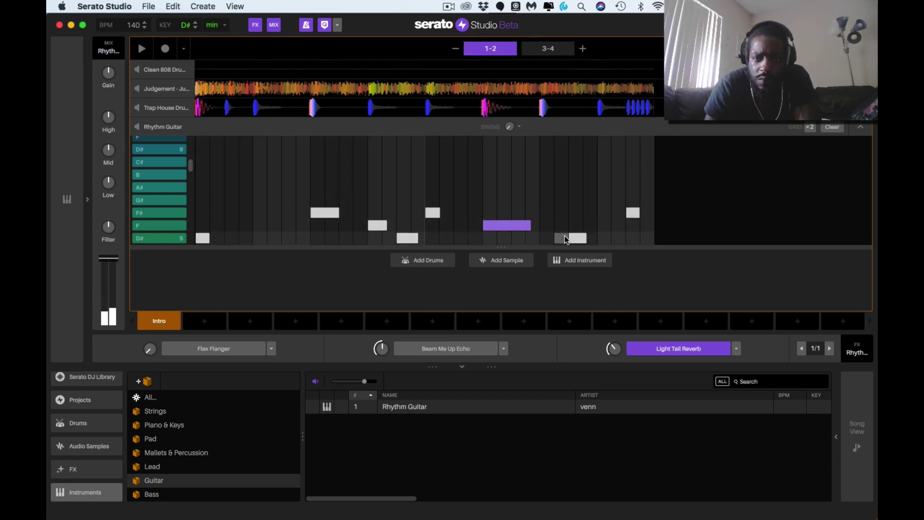
# - Extend the starts of the bar 2 D# note by two grid steps and the final F# note by one grid step
pyautogui.moveTo(569, 237); pyautogui.dragTo(552, 239)
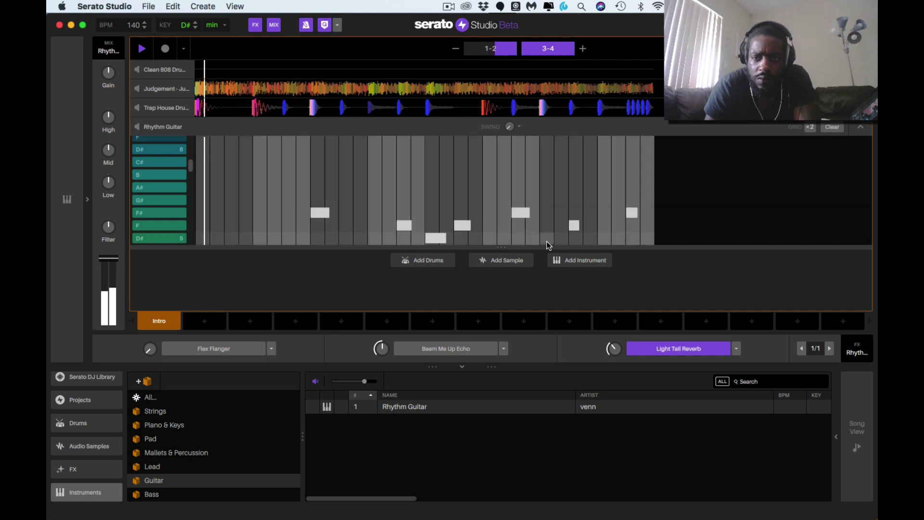
pyautogui.click(619, 216)
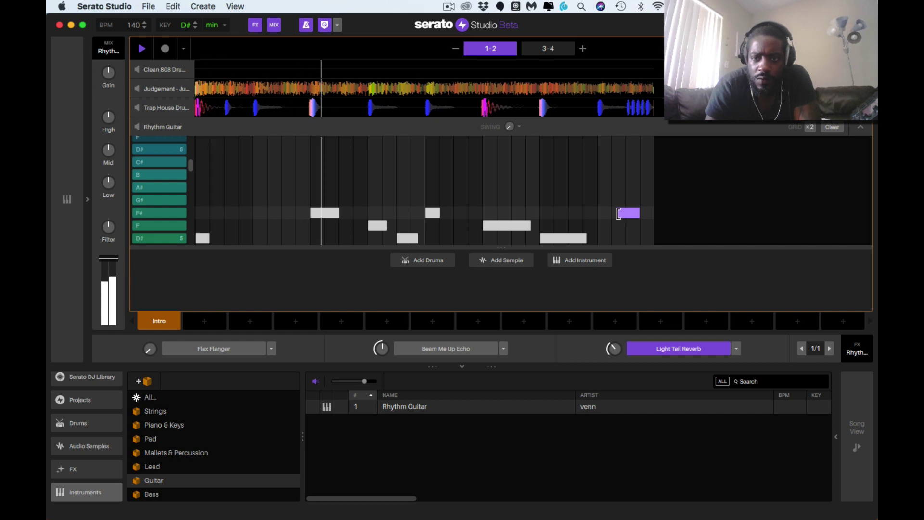
pyautogui.moveTo(618, 213); pyautogui.dragTo(611, 214)
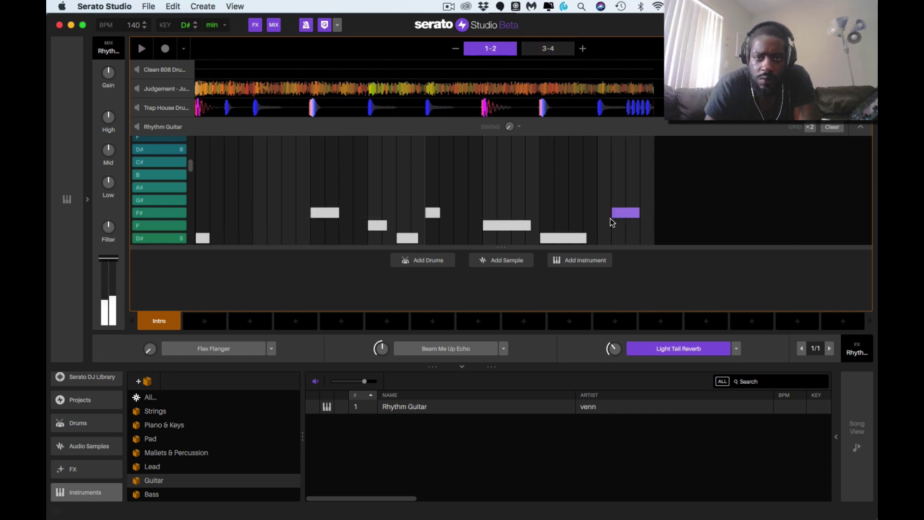
pyautogui.press('space')
# - Collapse the Rhythm Guitar note grid and play the Intro scene through bars 3-4
pyautogui.click(548, 52)
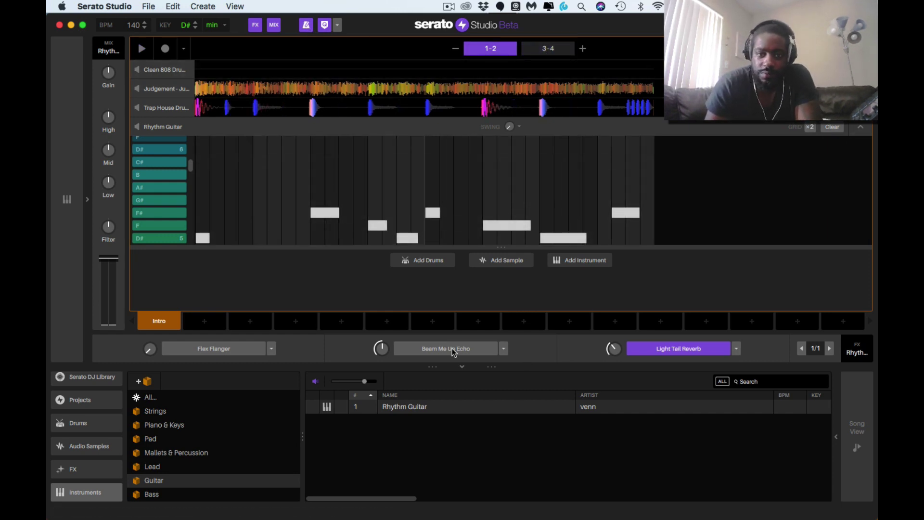
pyautogui.click(860, 127)
pyautogui.press('space')
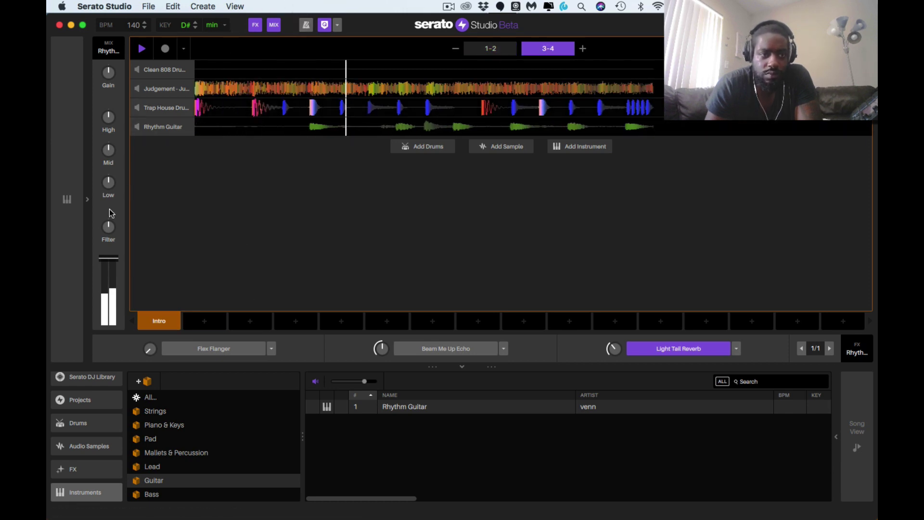
# - Bring back the deck area, add a new instrument deck and load Pro Hoover Lead from the Lead crate
pyautogui.click(87, 200)
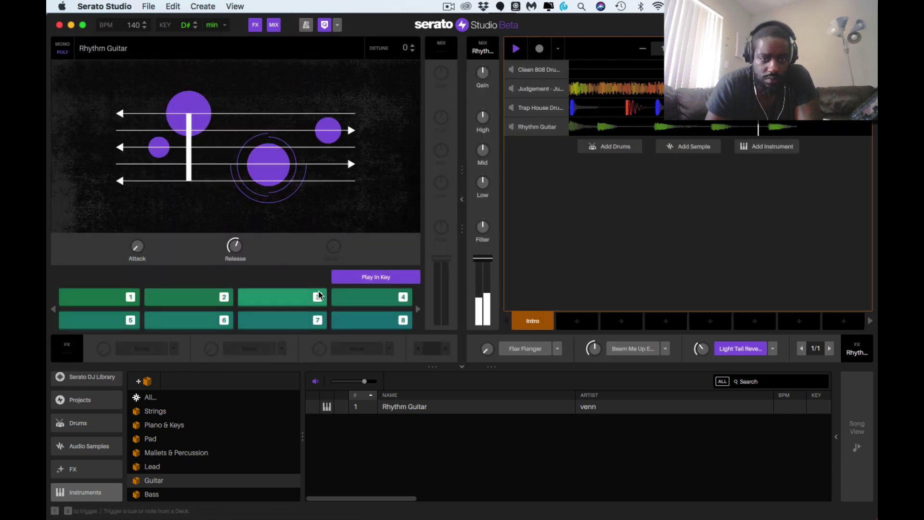
pyautogui.click(768, 150)
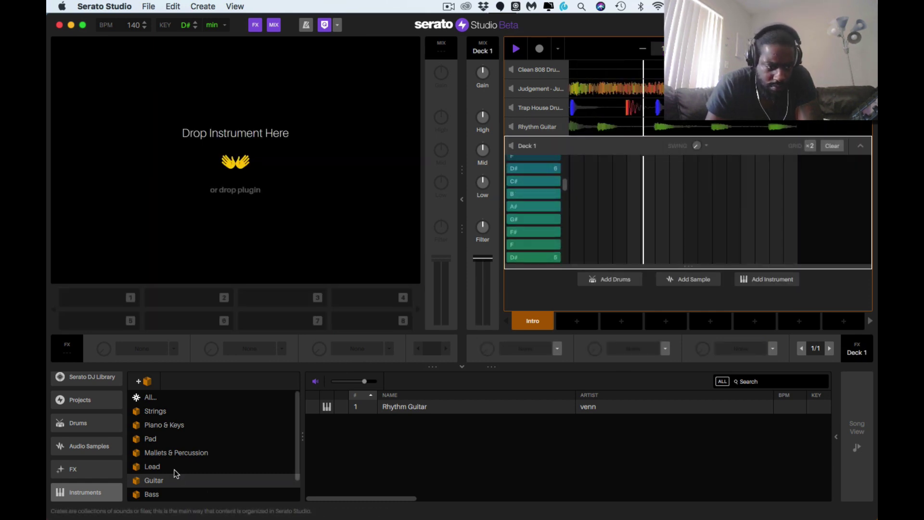
pyautogui.click(143, 467)
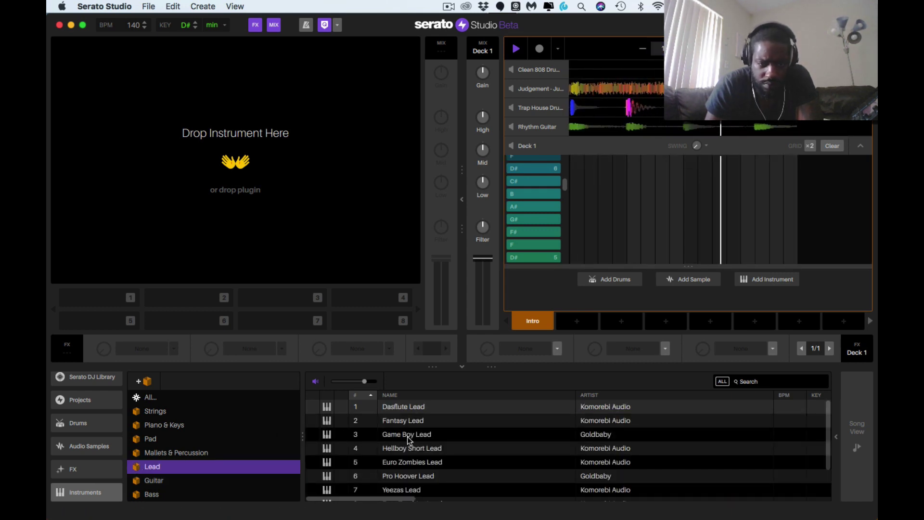
pyautogui.doubleClick(416, 476)
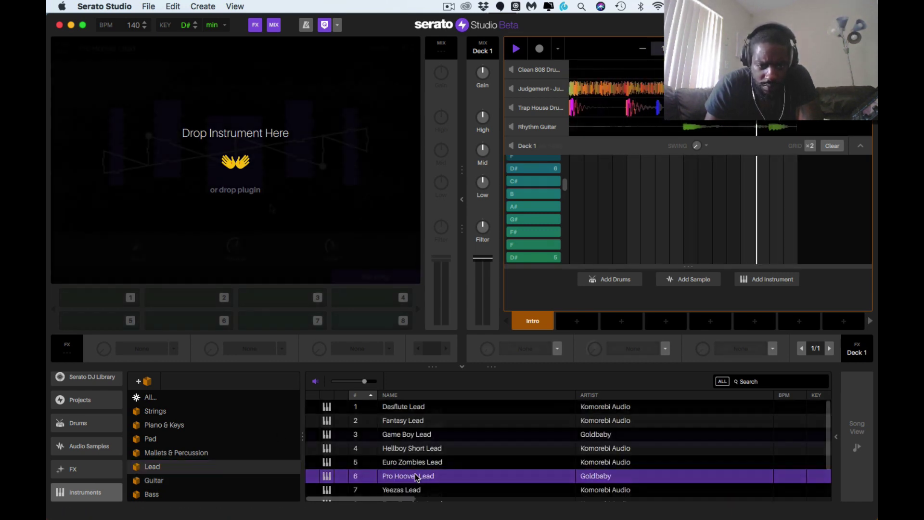
pyautogui.scroll(-3, 553, 447)
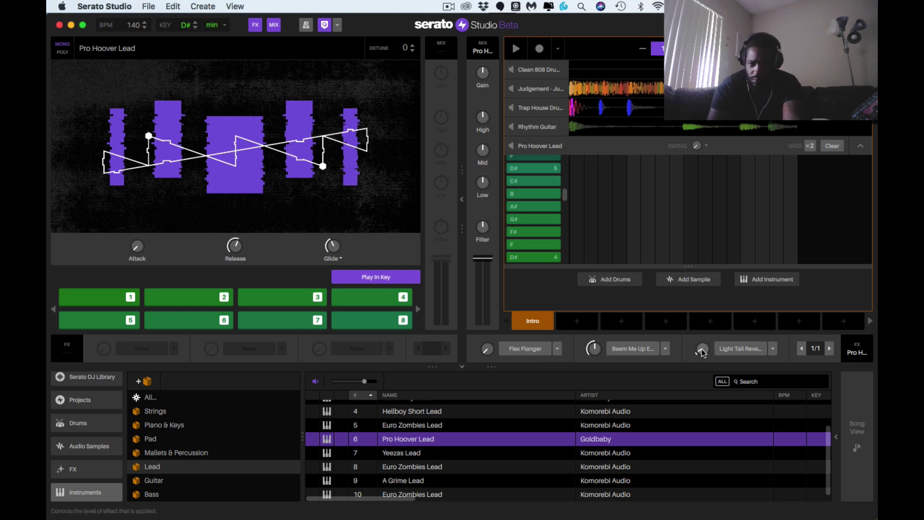
# - Raise the Light Tail Reverb amount slightly on Pro Hoover Lead, enable the effect, and audition notes over the scene
pyautogui.moveTo(700, 351); pyautogui.dragTo(700, 344)
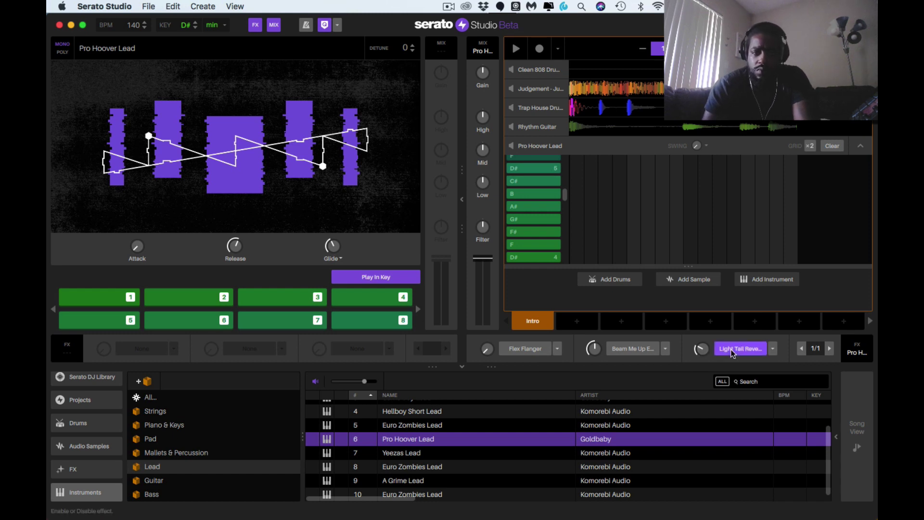
pyautogui.press('space')
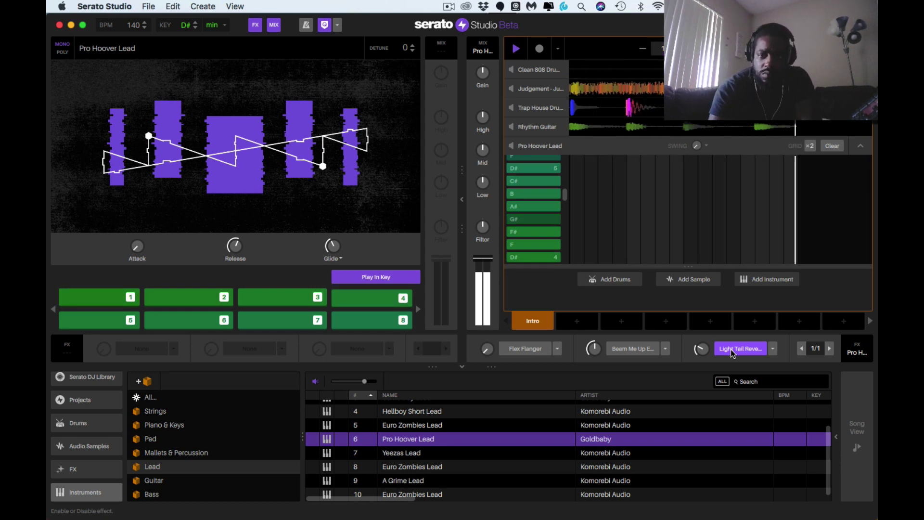
pyautogui.press('space')
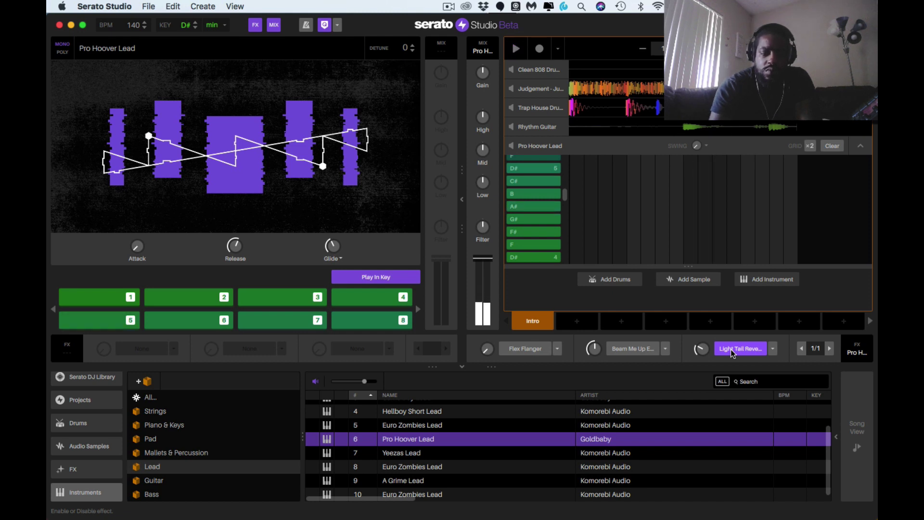
pyautogui.press('space')
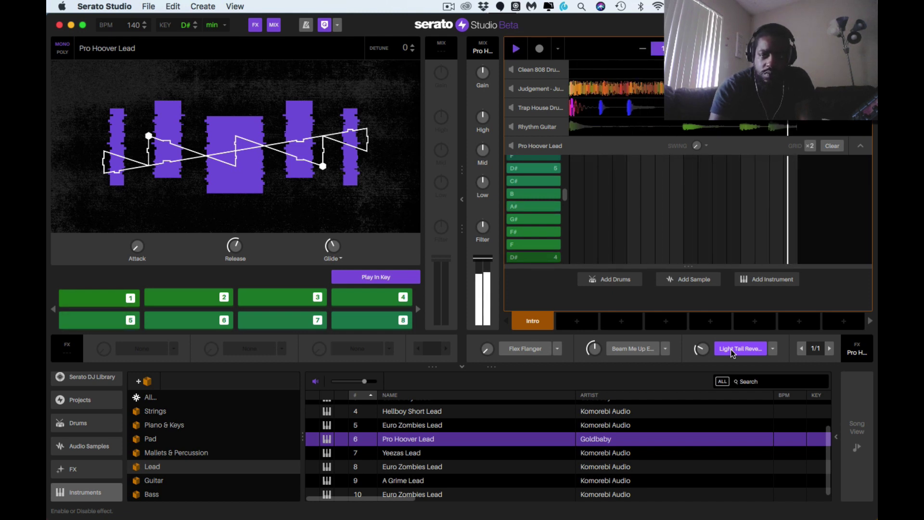
# - Record a Pro Hoover Lead part of long D#, F# and G# notes over the Intro scene
pyautogui.click(539, 49)
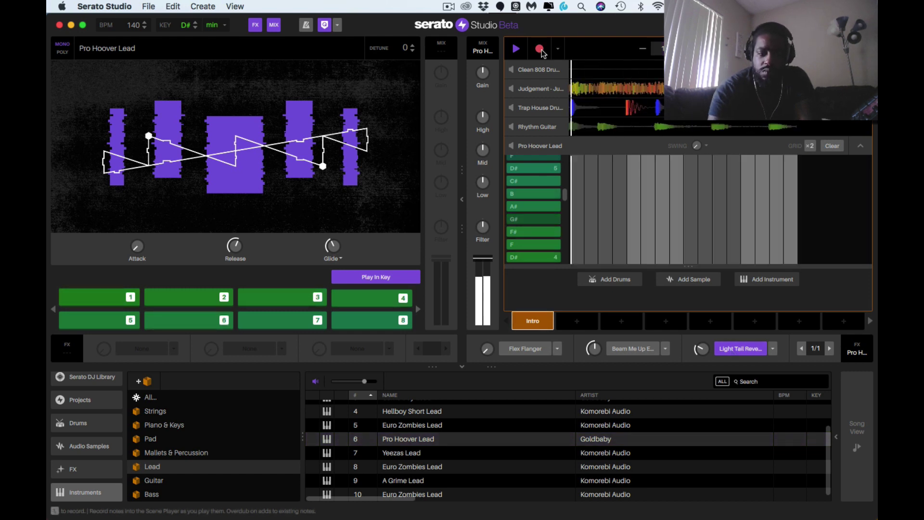
pyautogui.press('3')
pyautogui.press('4')
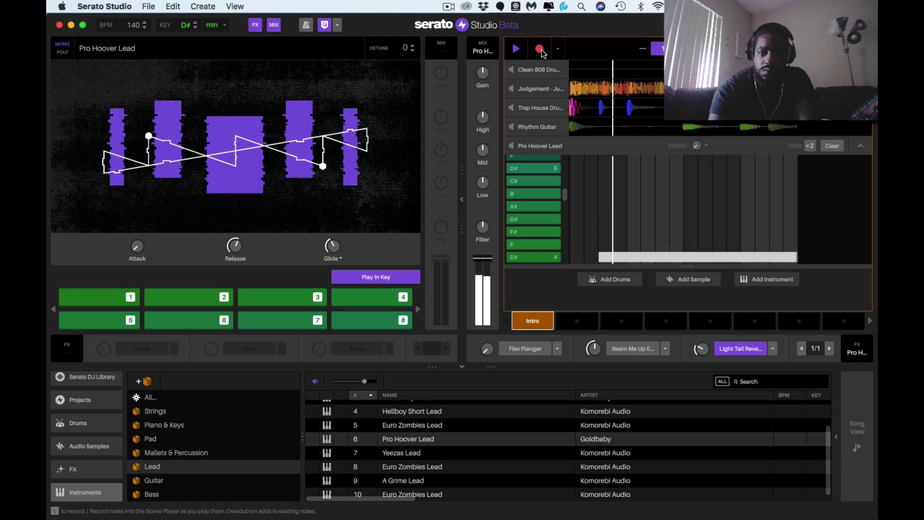
pyautogui.press('space')
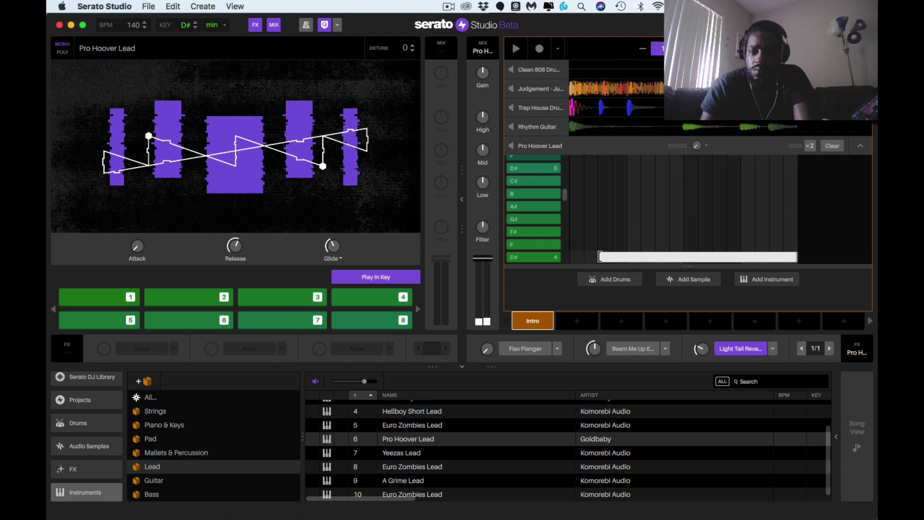
# - Extend the start of the Pro Hoover Lead's long D# note back to the beginning of the scene and play it back
pyautogui.moveTo(600, 257); pyautogui.dragTo(582, 257)
pyautogui.press('space')
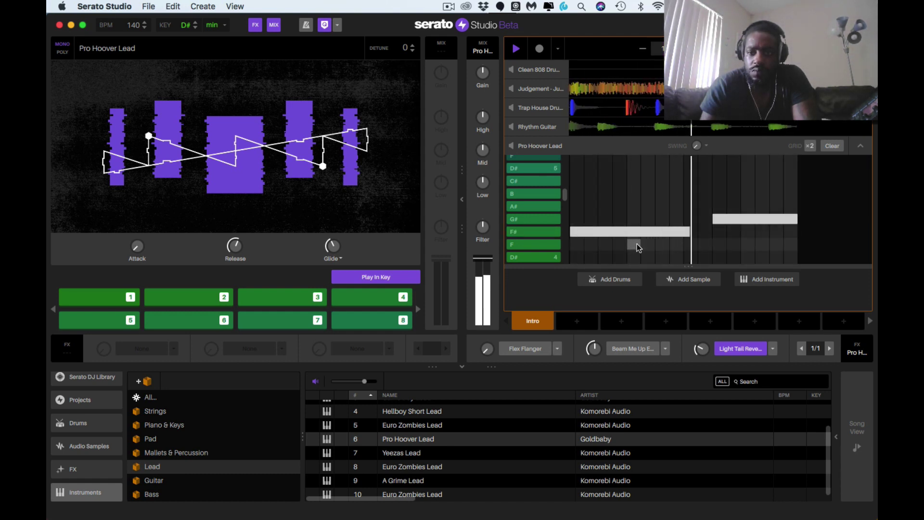
pyautogui.press('space')
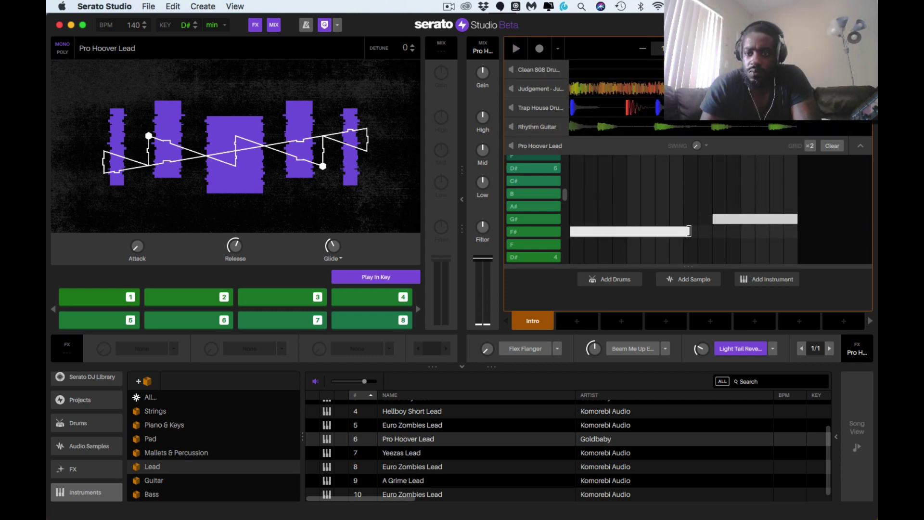
# - Start the Pro Hoover Lead's G# note one grid step earlier and trim the preceding F# note's end, checking in playback
pyautogui.moveTo(689, 231); pyautogui.dragTo(699, 234)
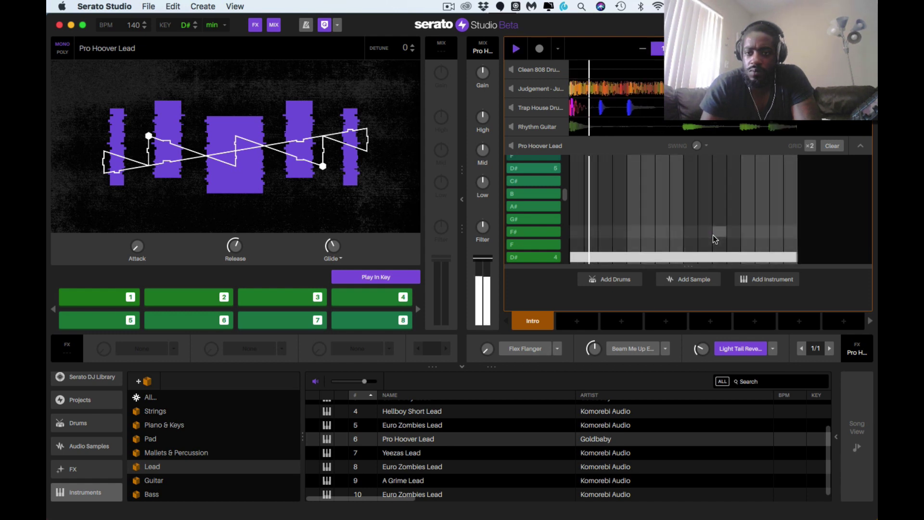
pyautogui.press('space')
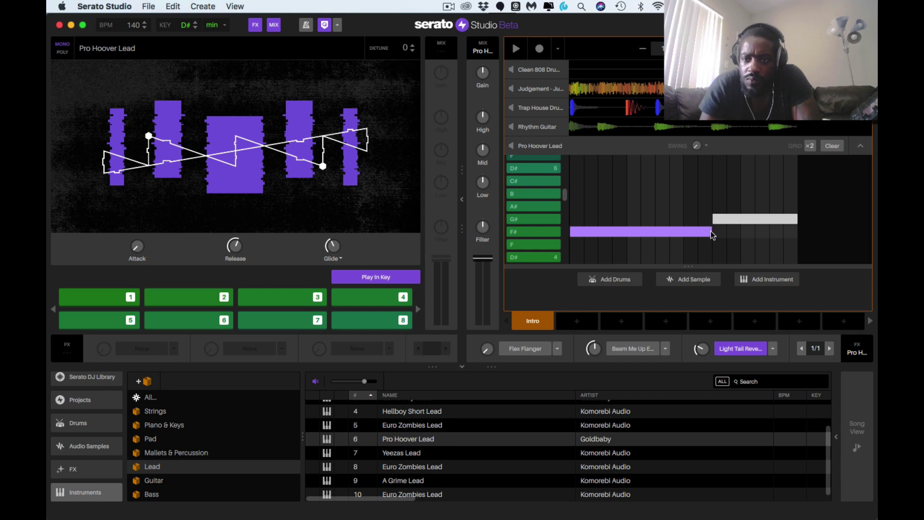
pyautogui.moveTo(712, 234)
pyautogui.mouseDown()
pyautogui.moveTo(698, 232)
pyautogui.moveTo(710, 218)
pyautogui.moveTo(702, 218)
pyautogui.moveTo(712, 218)
pyautogui.mouseUp()
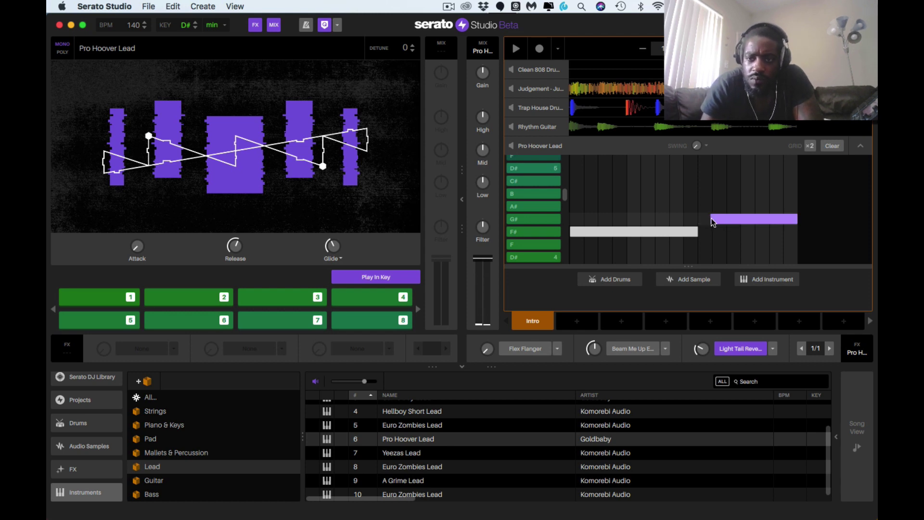
pyautogui.moveTo(713, 218)
pyautogui.mouseDown()
pyautogui.moveTo(680, 217)
pyautogui.moveTo(698, 219)
pyautogui.mouseUp()
pyautogui.press('space')
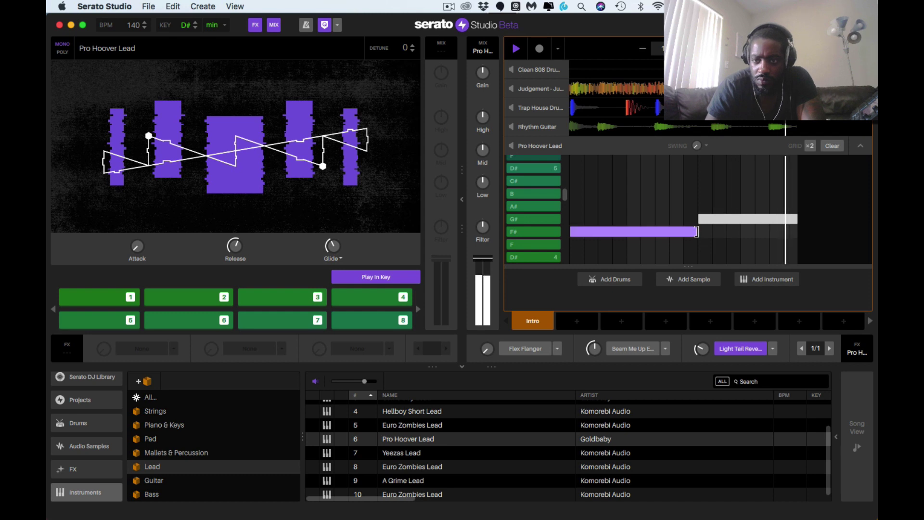
pyautogui.moveTo(696, 231); pyautogui.dragTo(672, 235)
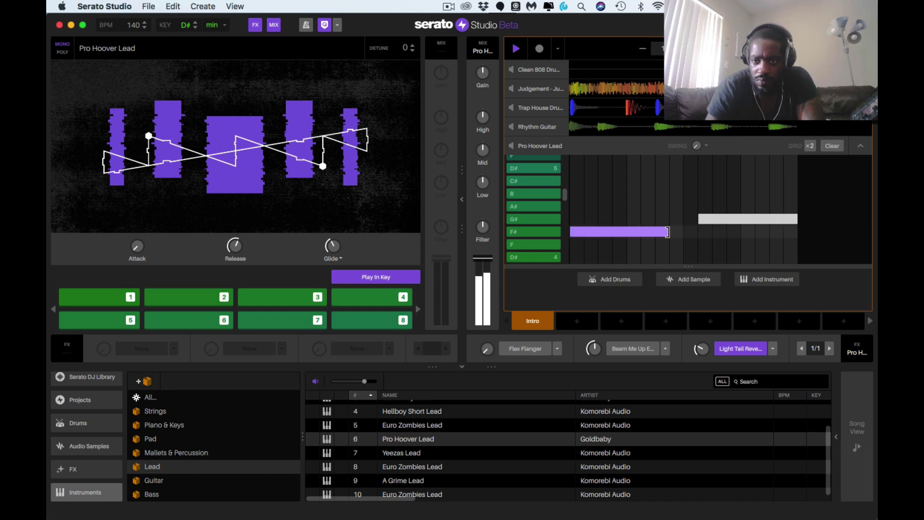
# - Extend the Pro Hoover Lead's F# note to meet an earlier G# note start without a gap, and toggle its Beam Me Up Echo
pyautogui.click(670, 232)
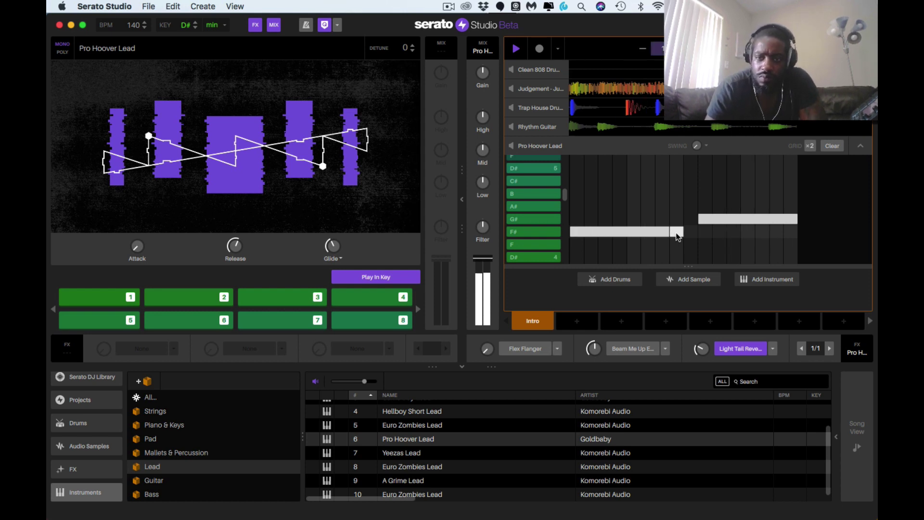
pyautogui.click(675, 232)
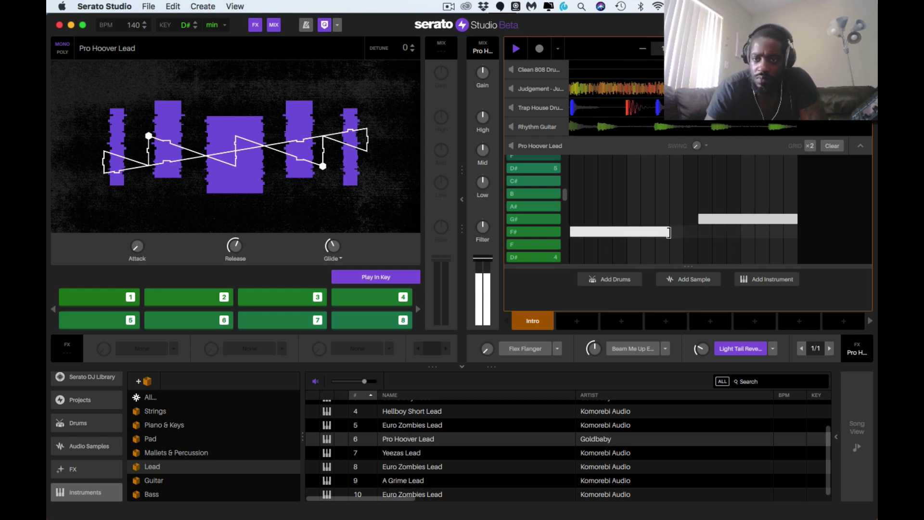
pyautogui.click(668, 233)
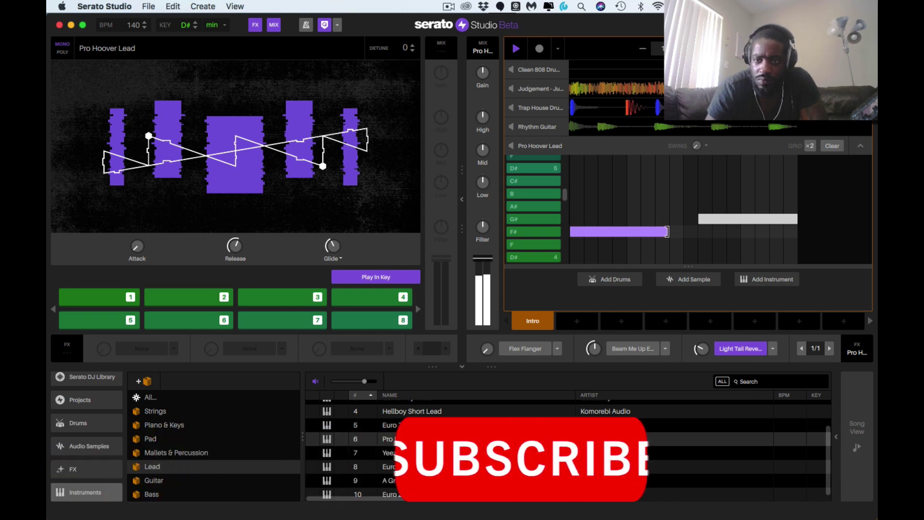
pyautogui.moveTo(669, 233); pyautogui.dragTo(705, 232)
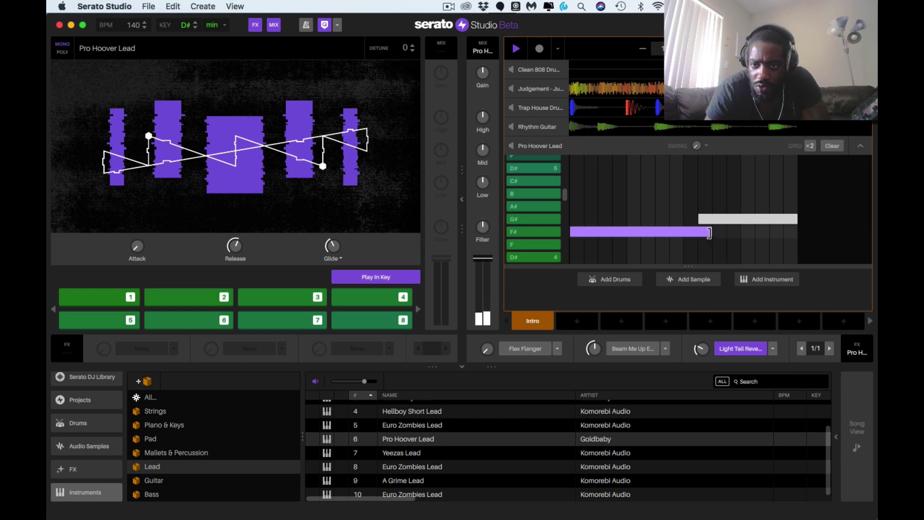
pyautogui.moveTo(709, 233); pyautogui.dragTo(687, 223)
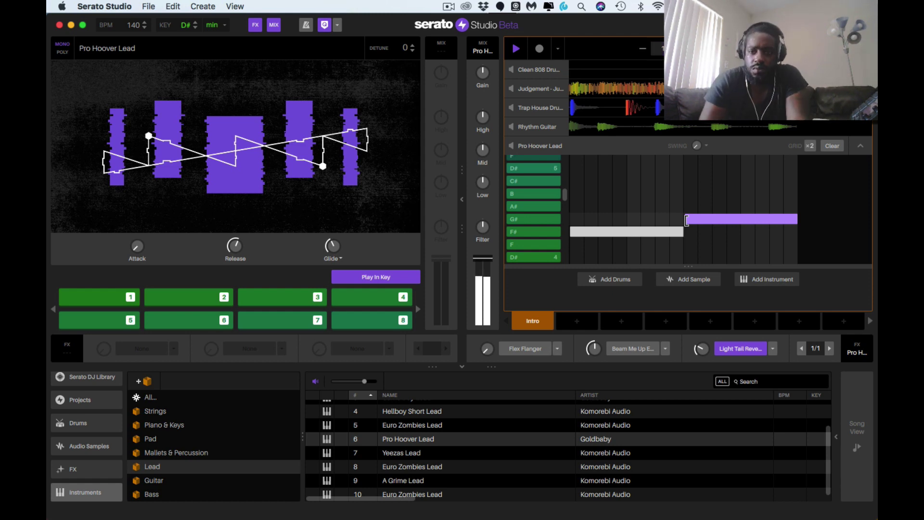
pyautogui.click(632, 354)
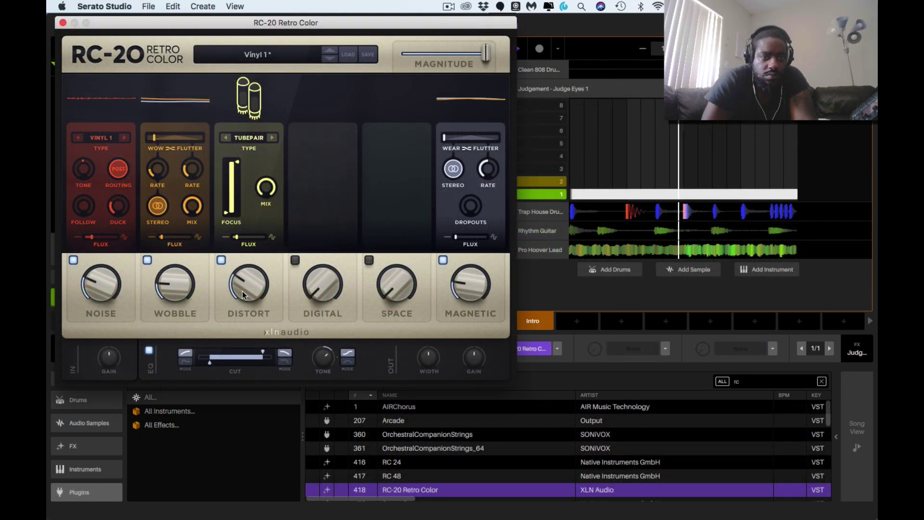
# - Enable RC-20's Digital module on the Judgement sample and raise its amount slightly while controlling playback
pyautogui.click(321, 290)
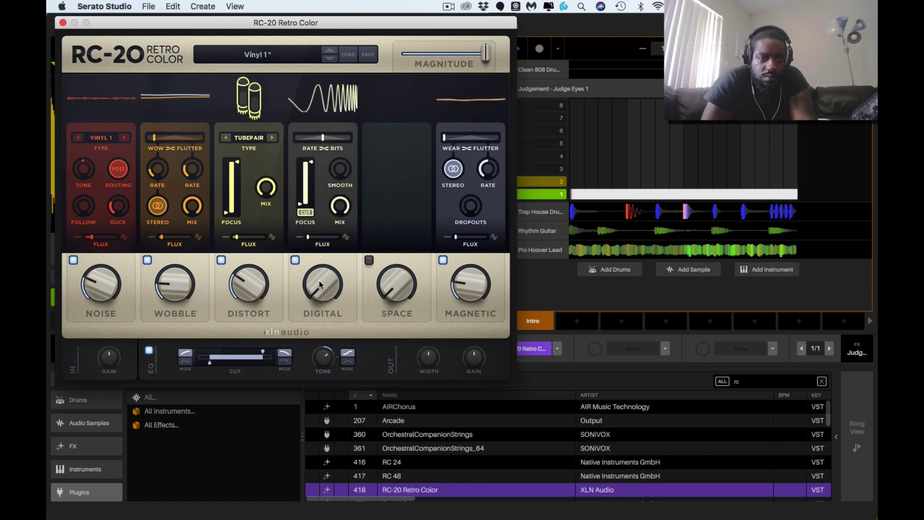
pyautogui.moveTo(319, 281)
pyautogui.mouseDown()
pyautogui.moveTo(317, 253)
pyautogui.moveTo(317, 275)
pyautogui.mouseUp()
pyautogui.press('space')
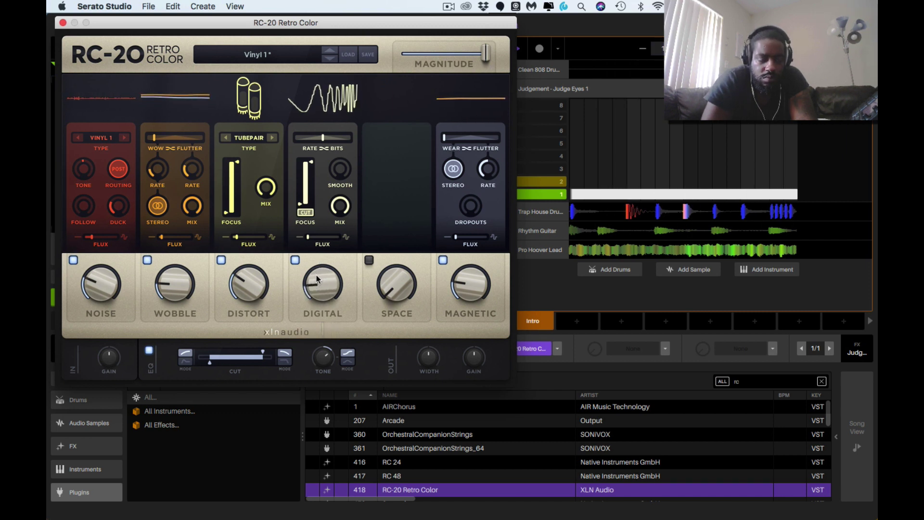
# - Enable RC-20's Space module and raise its amount a little, and slightly increase the Wobble amount while listening
pyautogui.click(369, 261)
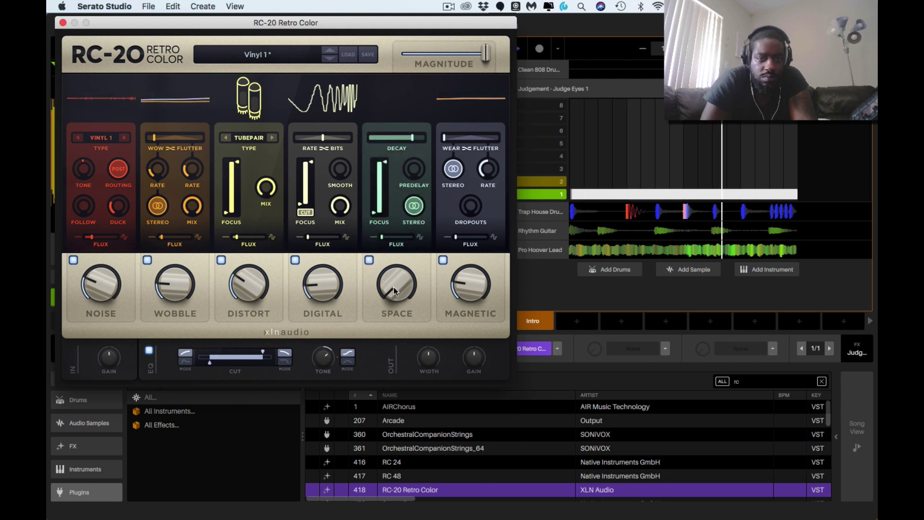
pyautogui.click(393, 276)
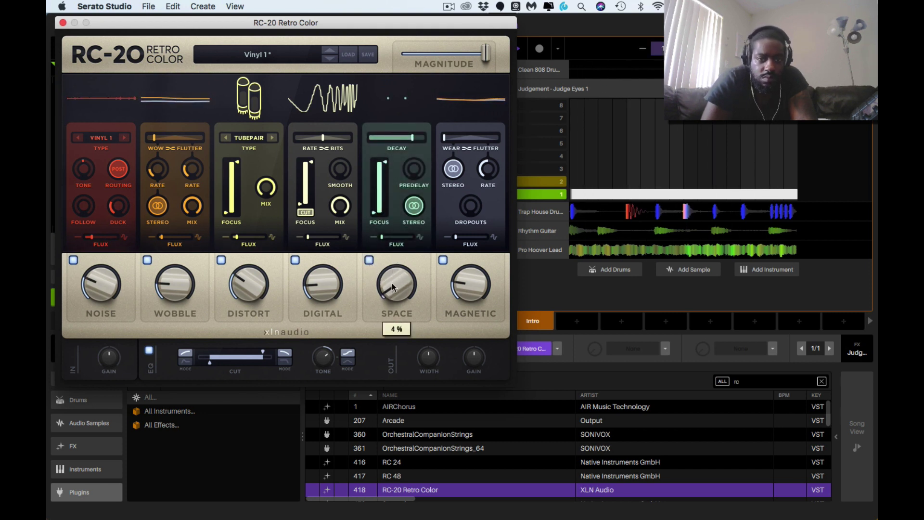
pyautogui.moveTo(392, 287); pyautogui.dragTo(392, 267)
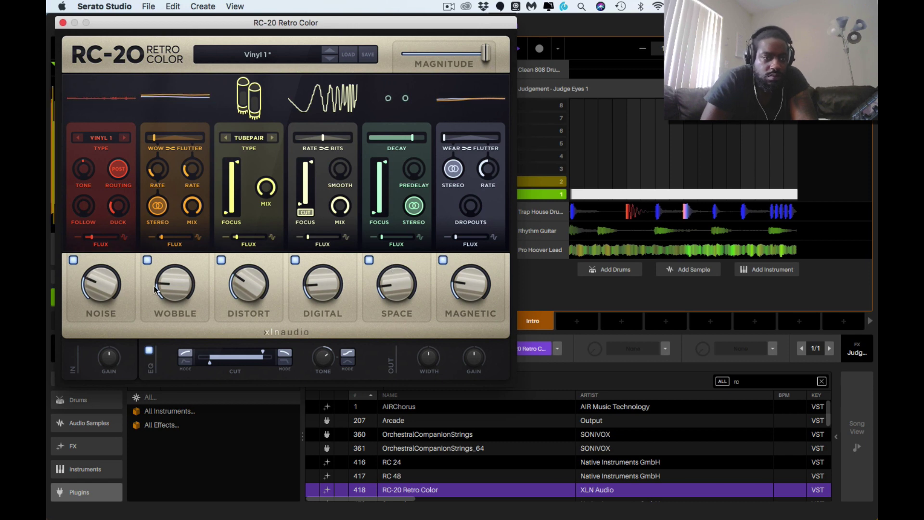
pyautogui.moveTo(166, 288); pyautogui.dragTo(162, 240)
pyautogui.moveTo(163, 237)
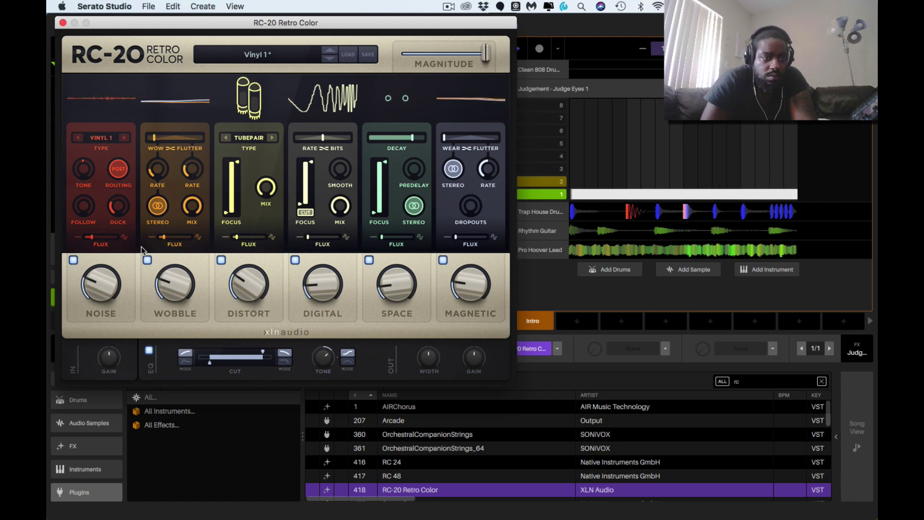
pyautogui.moveTo(93, 297)
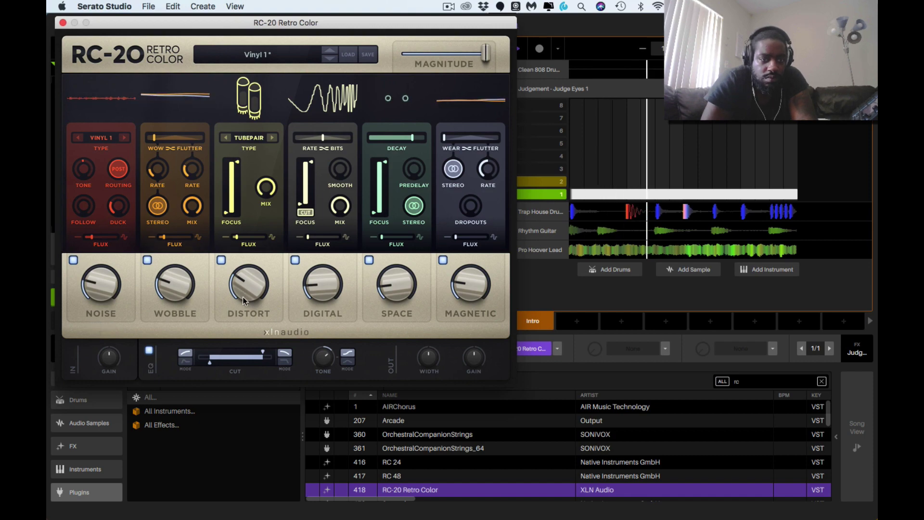
pyautogui.moveTo(243, 297)
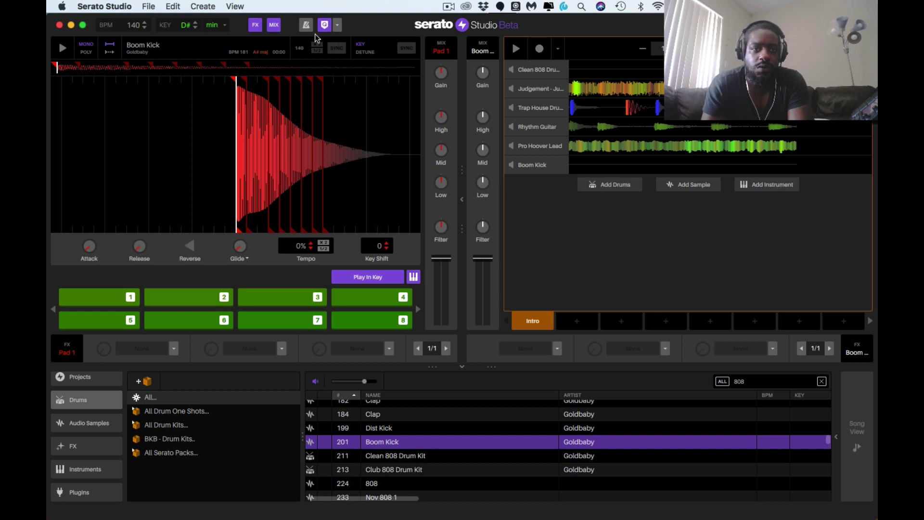
# - Record a Boom Kick bass line of A#, C# and B notes over the Intro scene, using scale pads 5, 7 and 6
pyautogui.click(539, 48)
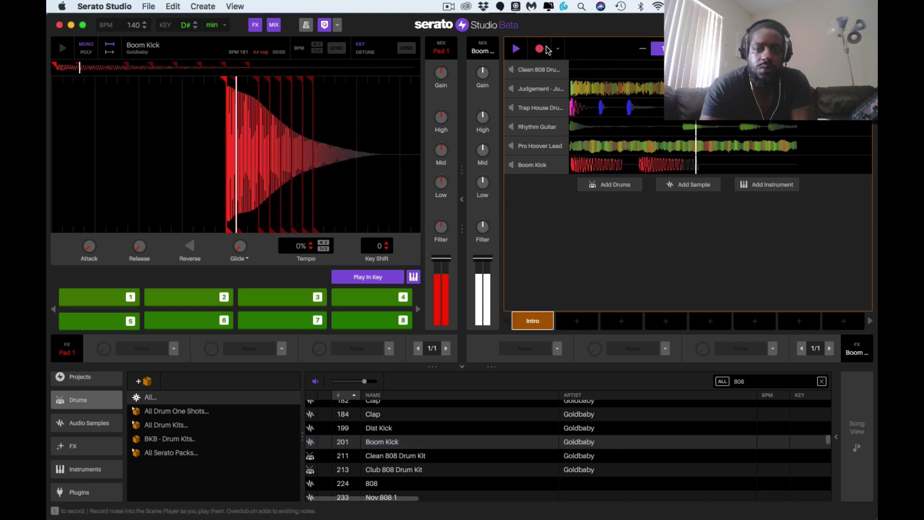
pyautogui.press('5')
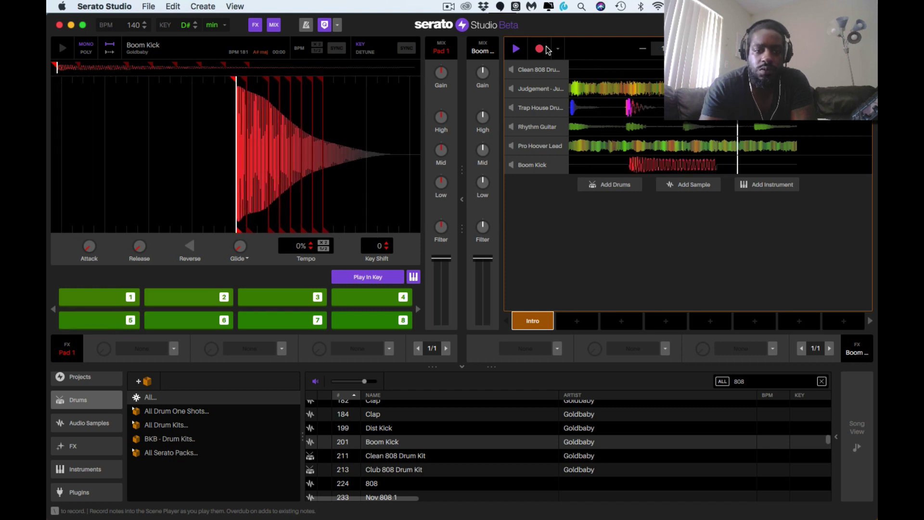
pyautogui.press('5')
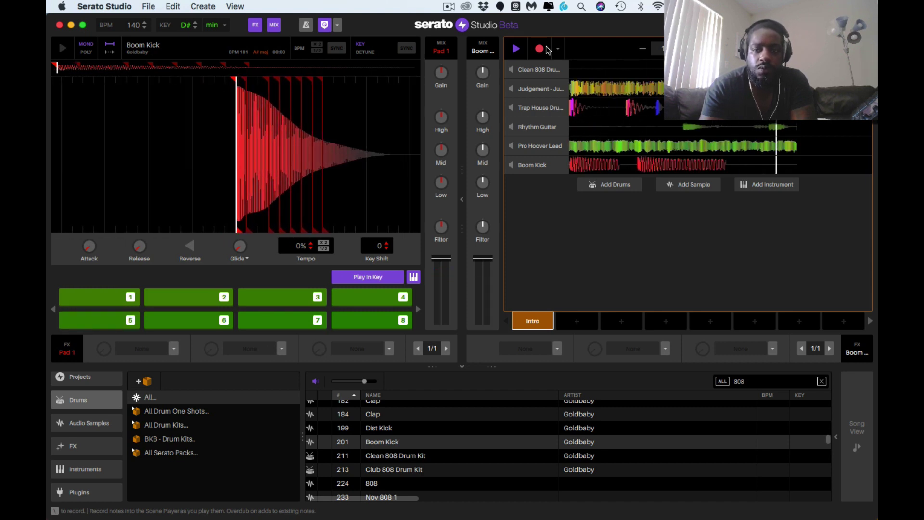
pyautogui.press('7')
pyautogui.press('6')
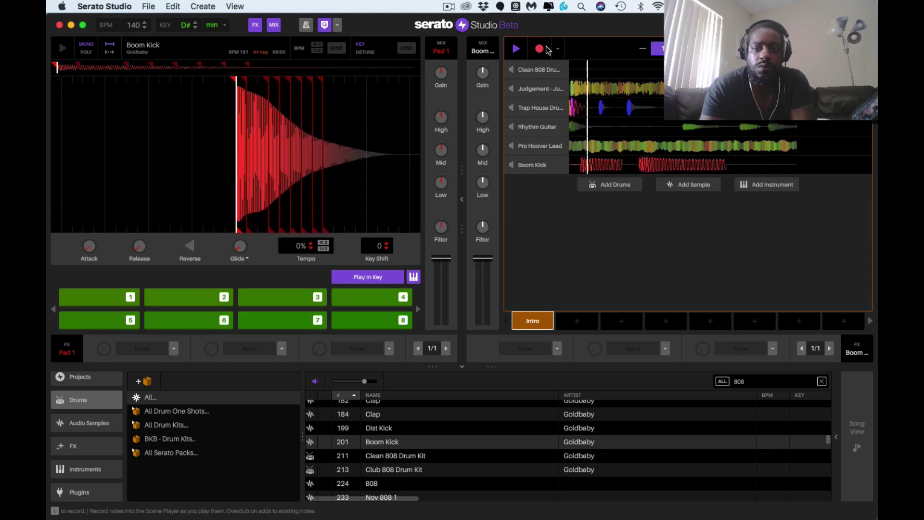
pyautogui.click(540, 49)
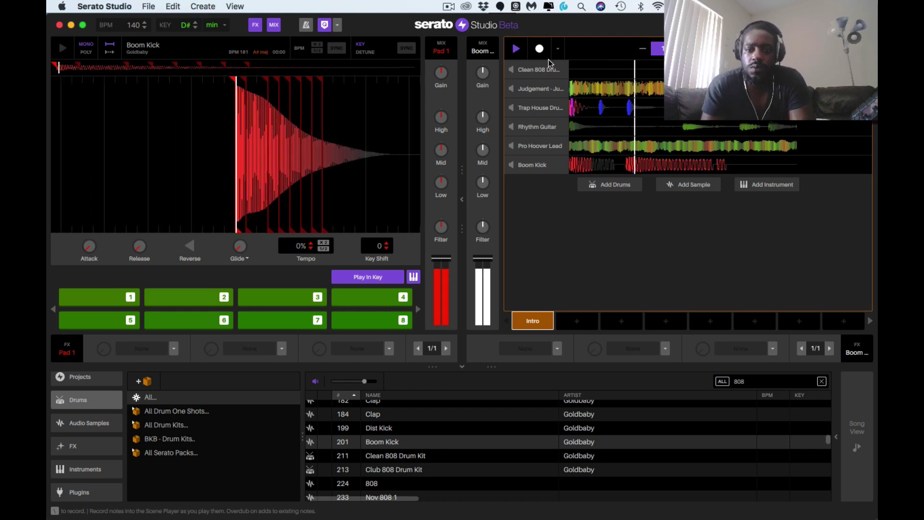
# - Expand the Boom Kick sequencer and check the recorded notes in playback
pyautogui.click(547, 169)
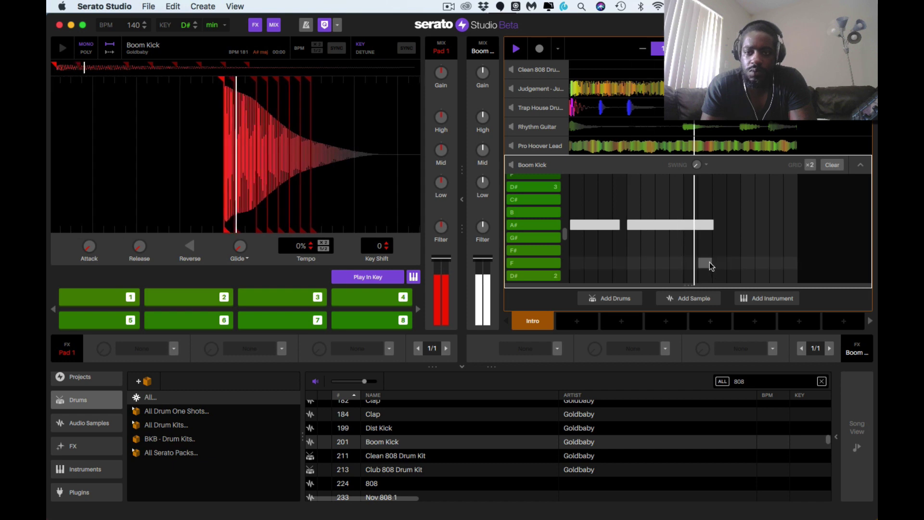
pyautogui.press('space')
pyautogui.press('space')
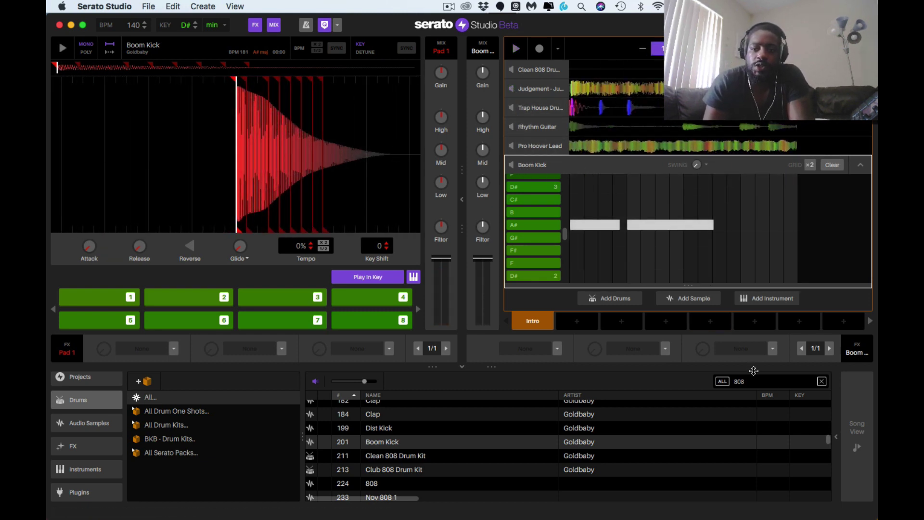
# - Open Song View, duplicate the Intro scene into the next empty scene slot, and collapse the deck to widen the sequencer
pyautogui.click(851, 436)
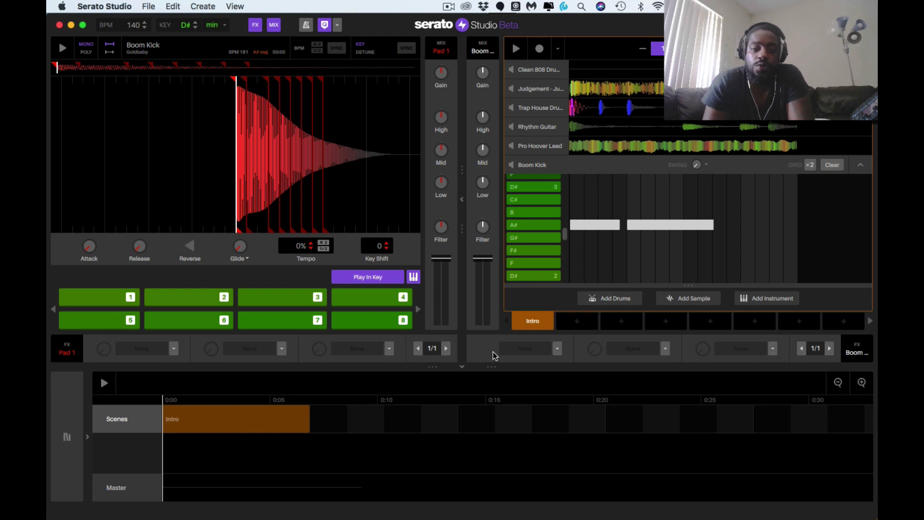
pyautogui.click(577, 324)
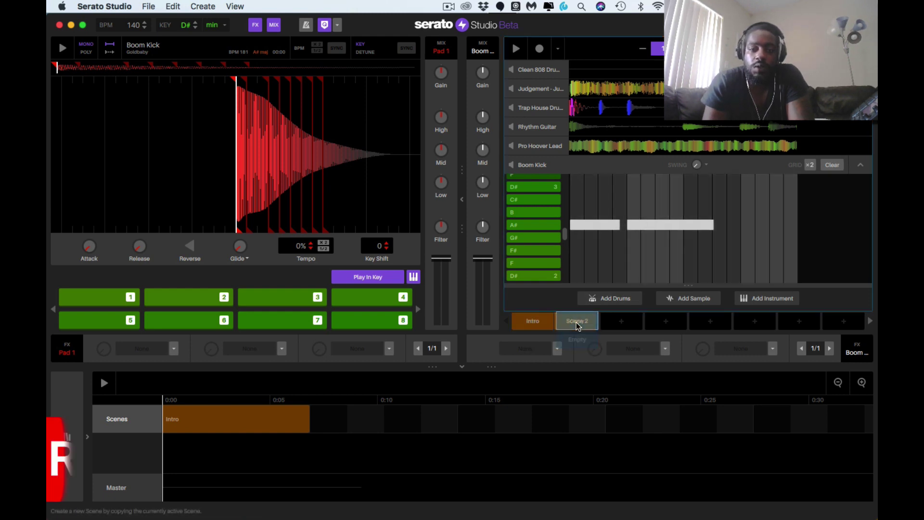
pyautogui.click(461, 198)
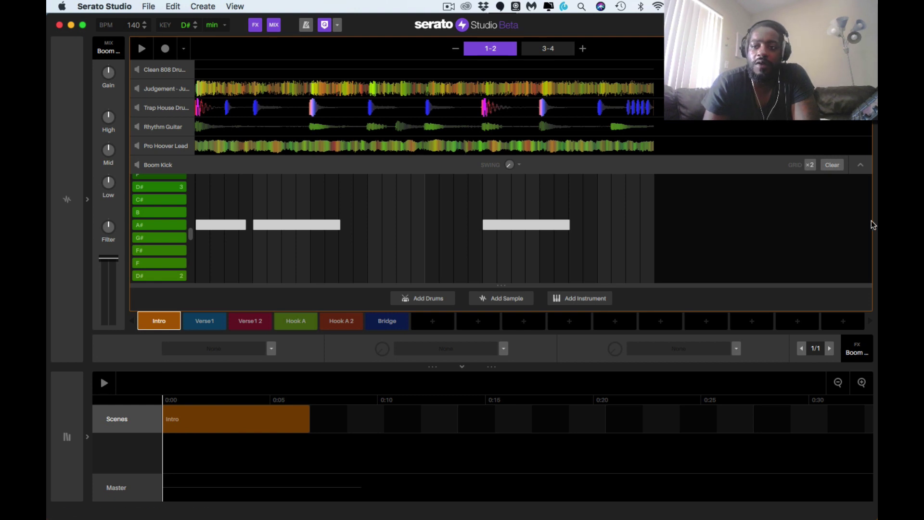
# - Go through the Verse1, Verse1 2, Hook A and Hook A 2 scenes and return to the Intro scene
pyautogui.click(204, 323)
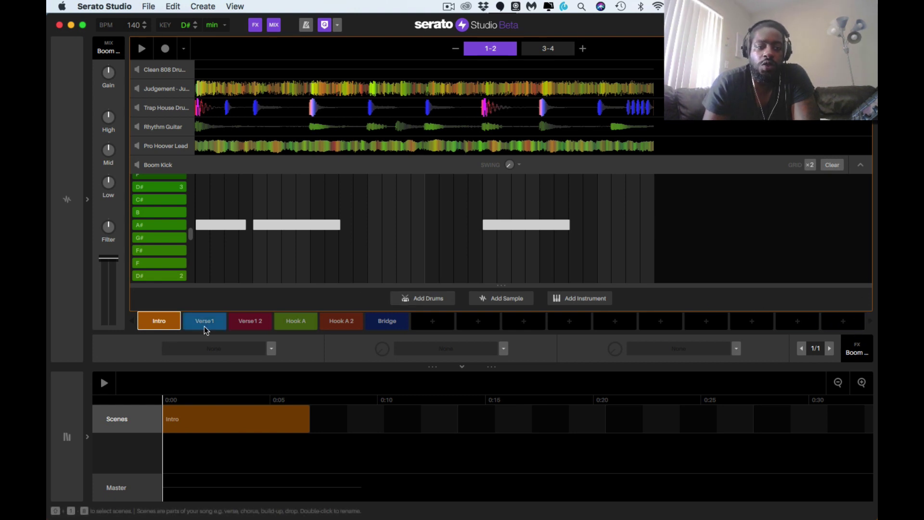
pyautogui.click(265, 323)
pyautogui.click(301, 323)
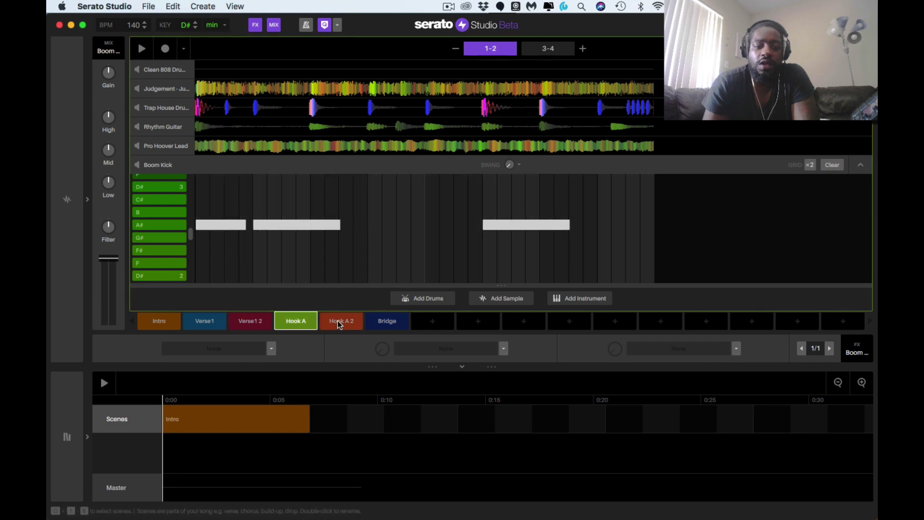
pyautogui.click(339, 323)
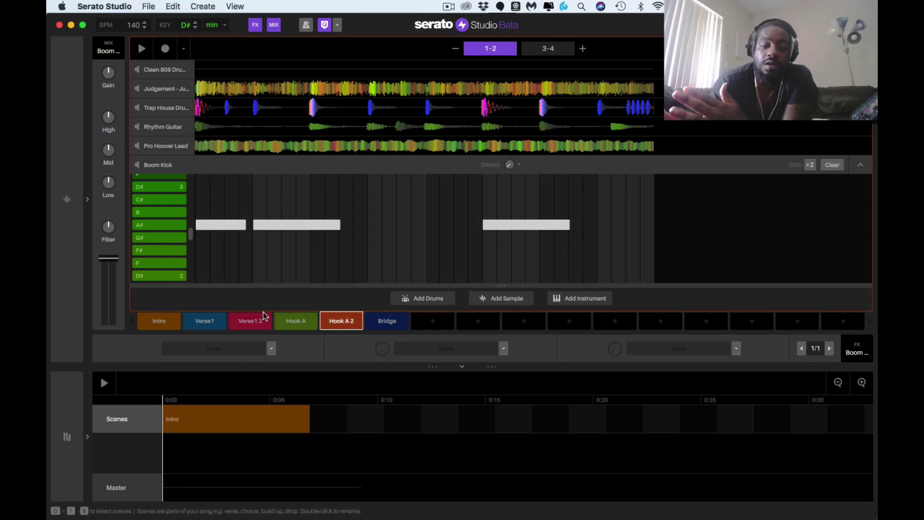
pyautogui.click(154, 324)
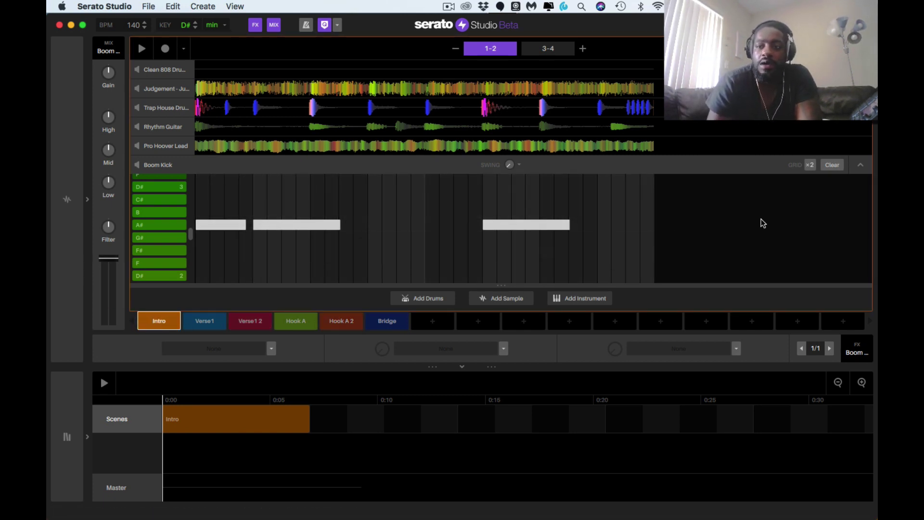
# - Clear the Trap House Drum Kit pattern from the Intro scene, leaving the Boom Kick and drum sequencers collapsed
pyautogui.click(861, 166)
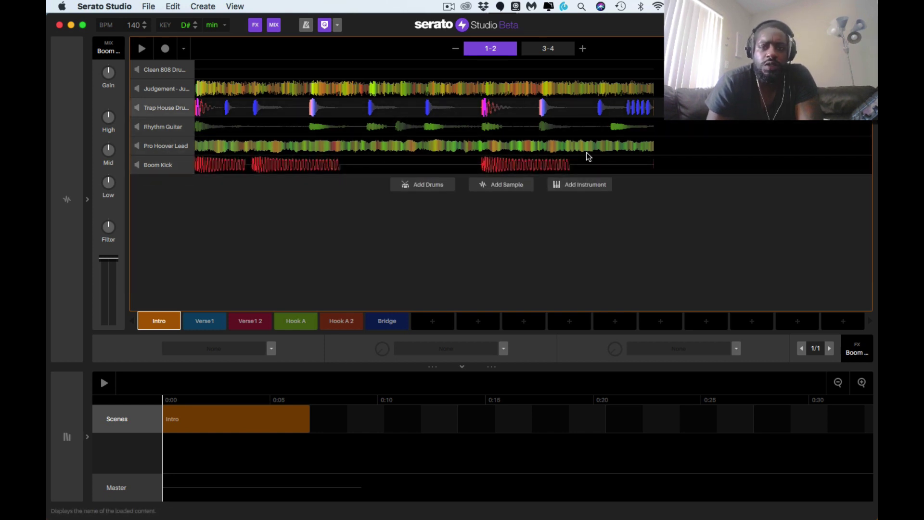
pyautogui.click(843, 107)
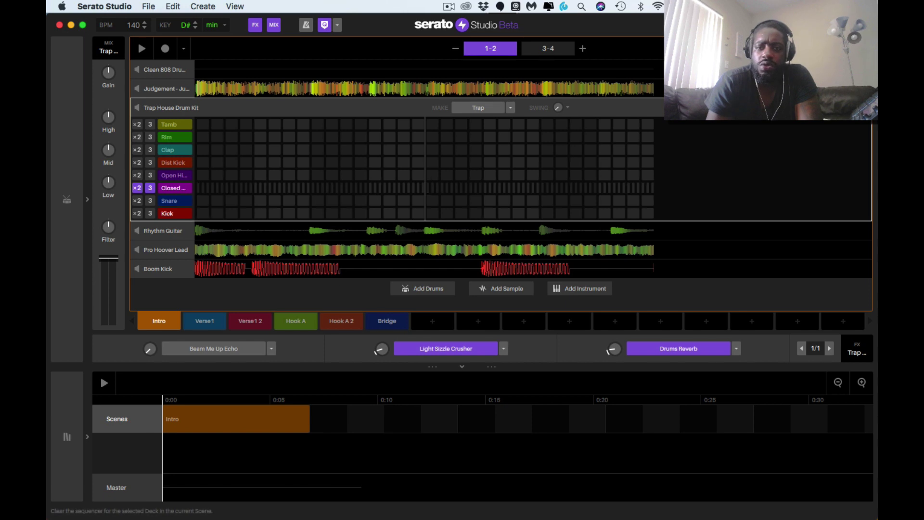
pyautogui.click(861, 108)
pyautogui.press('space')
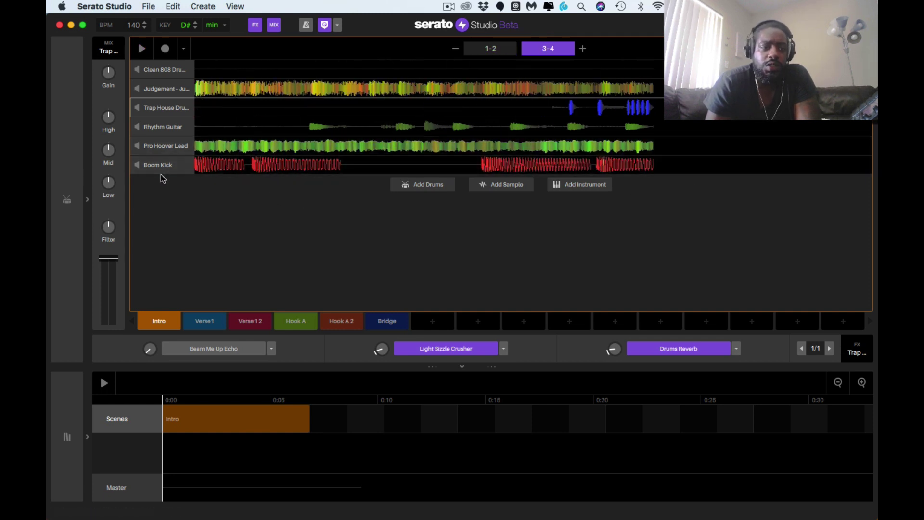
# - Clear the Boom Kick notes from the Intro scene, collapse its sequencer and play the scene
pyautogui.click(693, 168)
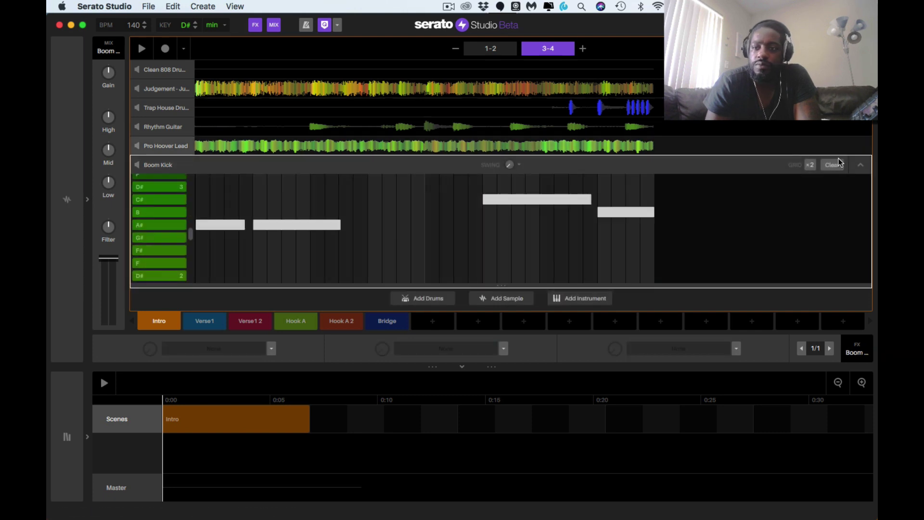
pyautogui.click(833, 165)
pyautogui.click(860, 165)
pyautogui.press('space')
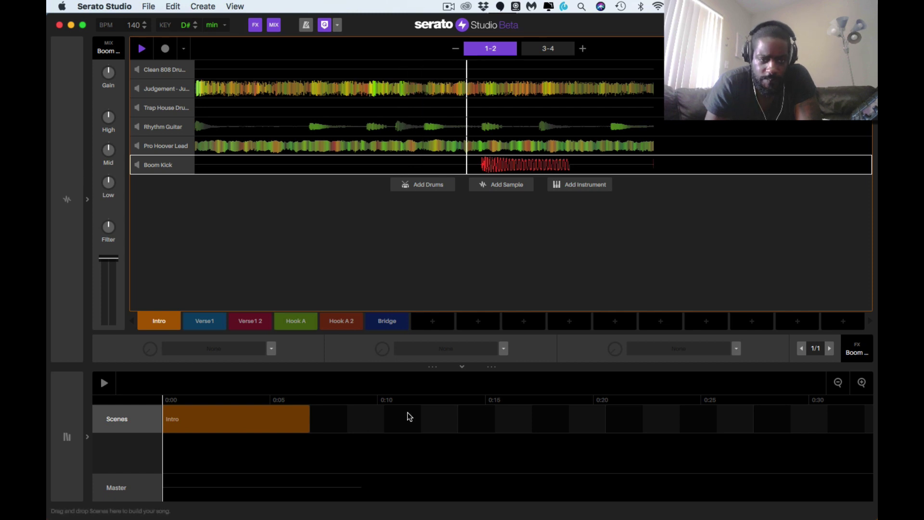
# - Add a second Intro scene directly after the first one in the song timeline
pyautogui.click(837, 384)
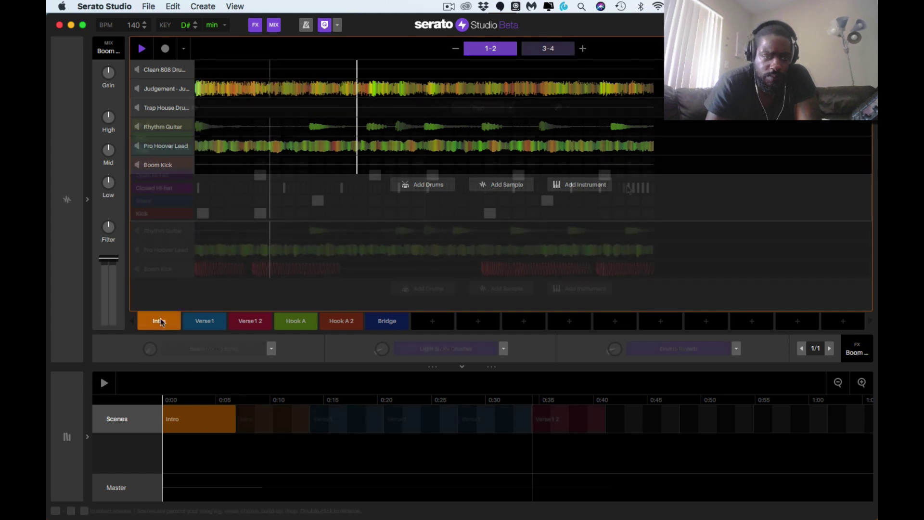
pyautogui.moveTo(157, 320); pyautogui.dragTo(236, 418)
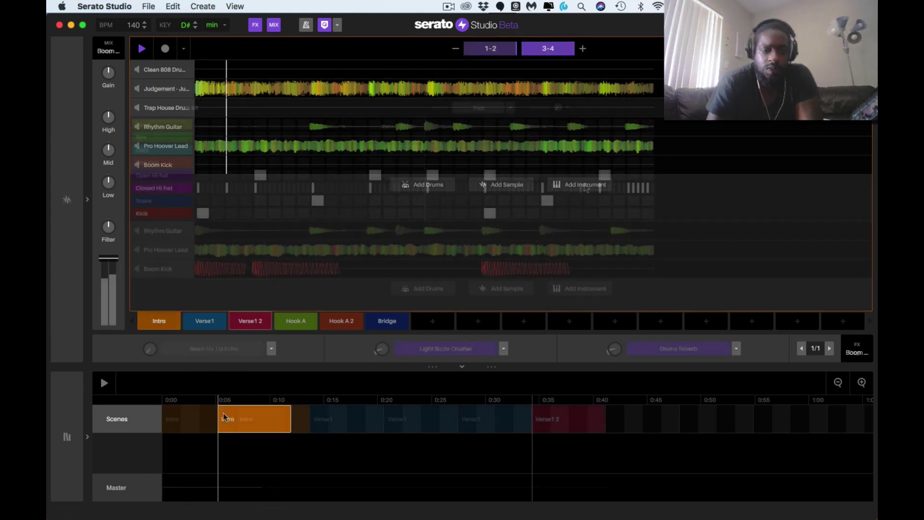
pyautogui.click(182, 417)
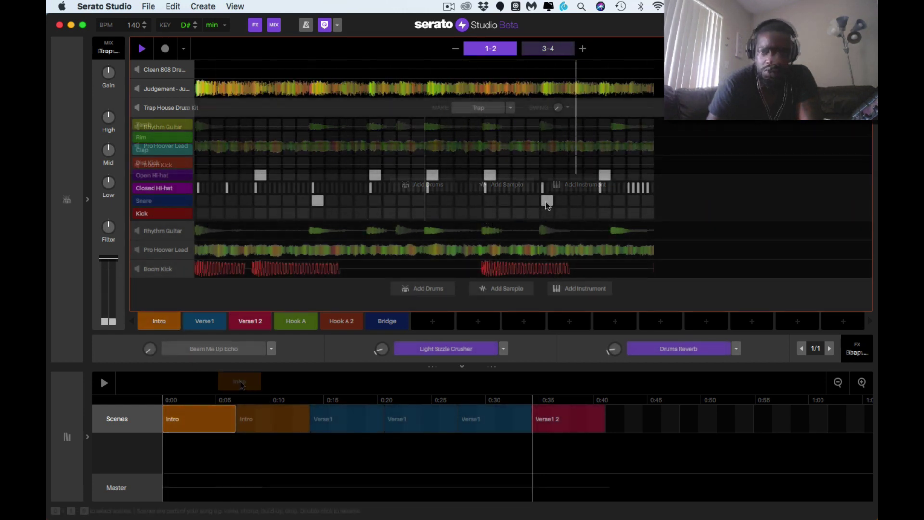
# - Remove the snare hits from both pages of the Verse1 2 scene's Trap House Drum Kit and the kick hits from bars 3-4
pyautogui.click(545, 201)
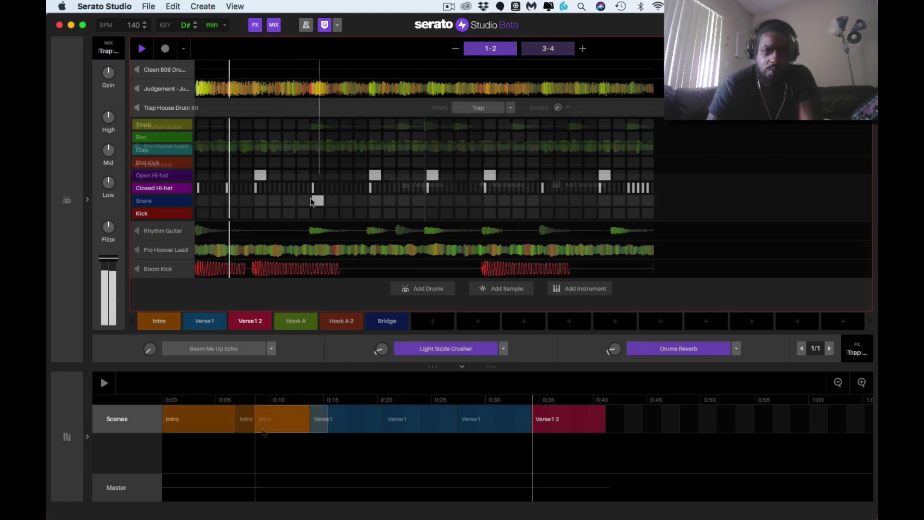
pyautogui.click(314, 200)
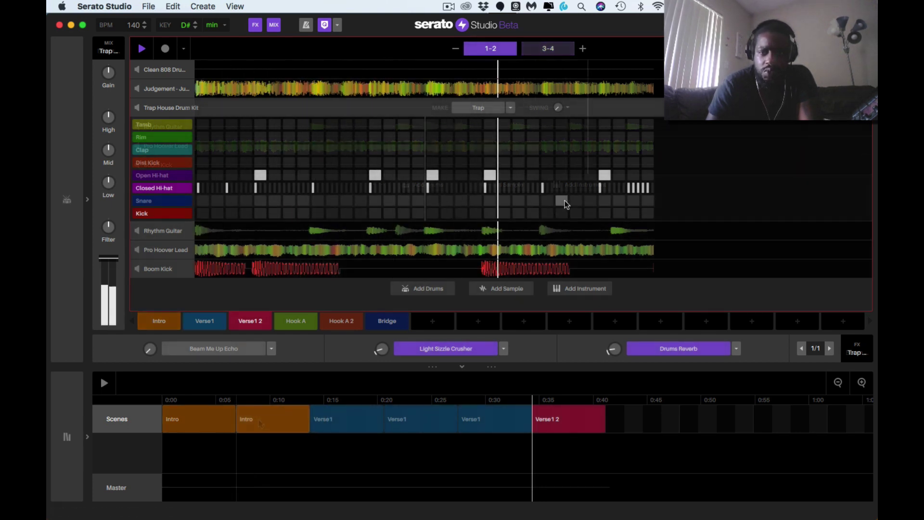
pyautogui.click(553, 48)
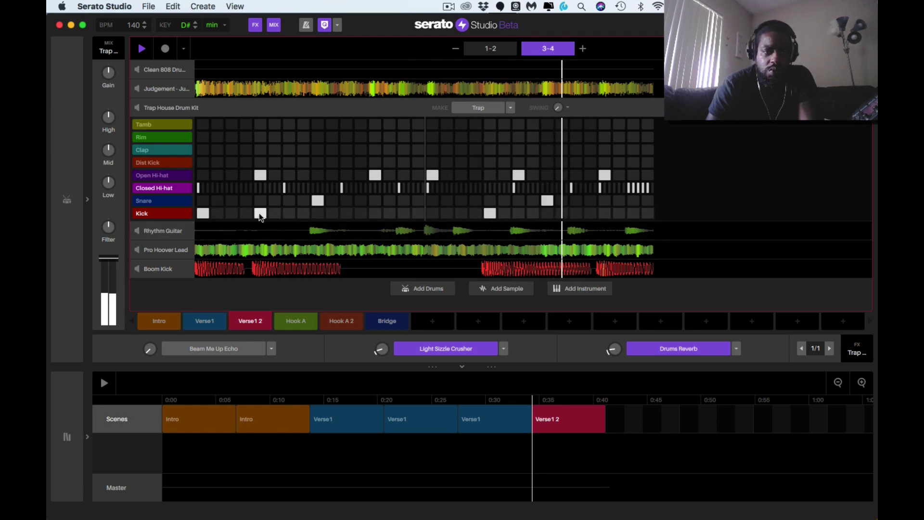
pyautogui.click(259, 213)
pyautogui.click(202, 215)
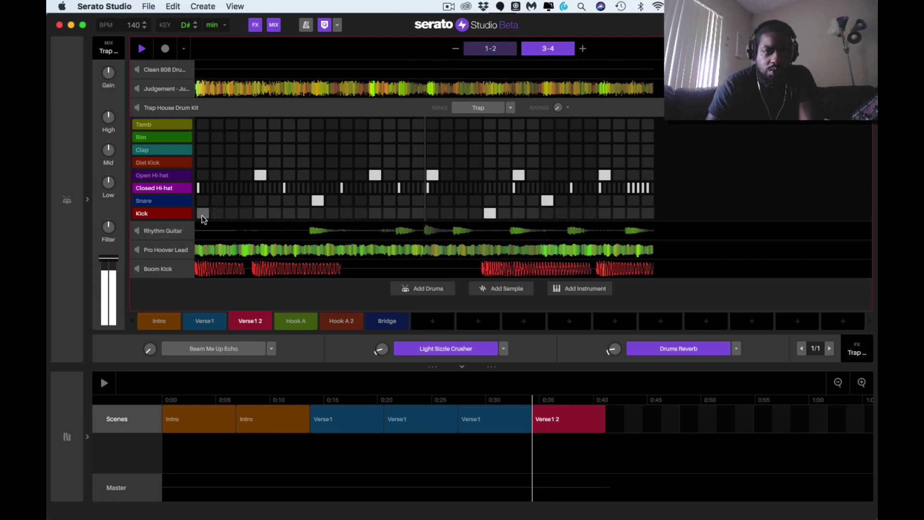
pyautogui.click(316, 200)
pyautogui.click(492, 214)
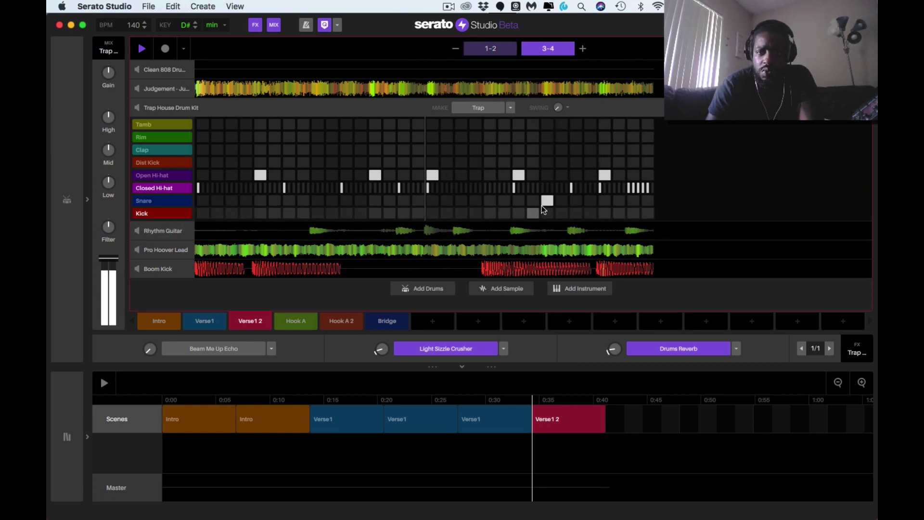
pyautogui.click(549, 200)
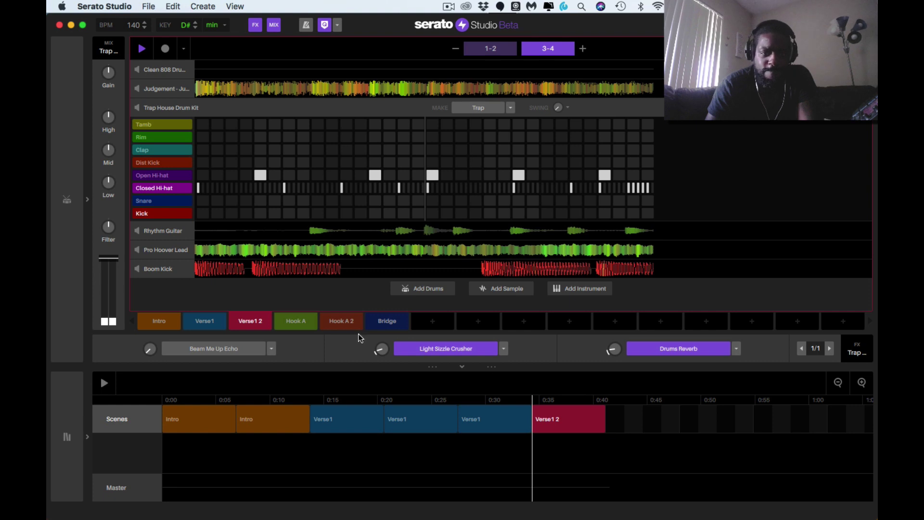
# - Enlarge the sequencer area and place the Hook A scene after Verse1 2 in the song timeline
pyautogui.click(291, 325)
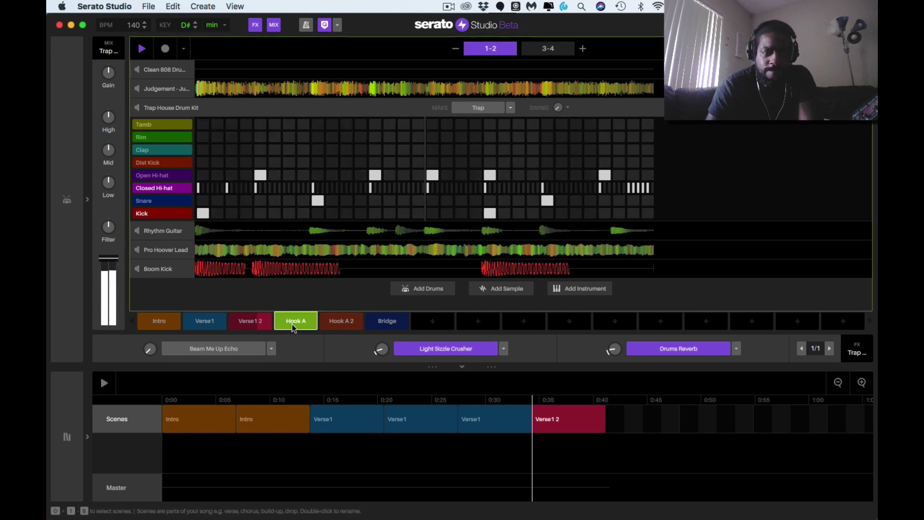
pyautogui.moveTo(491, 366); pyautogui.dragTo(640, 407)
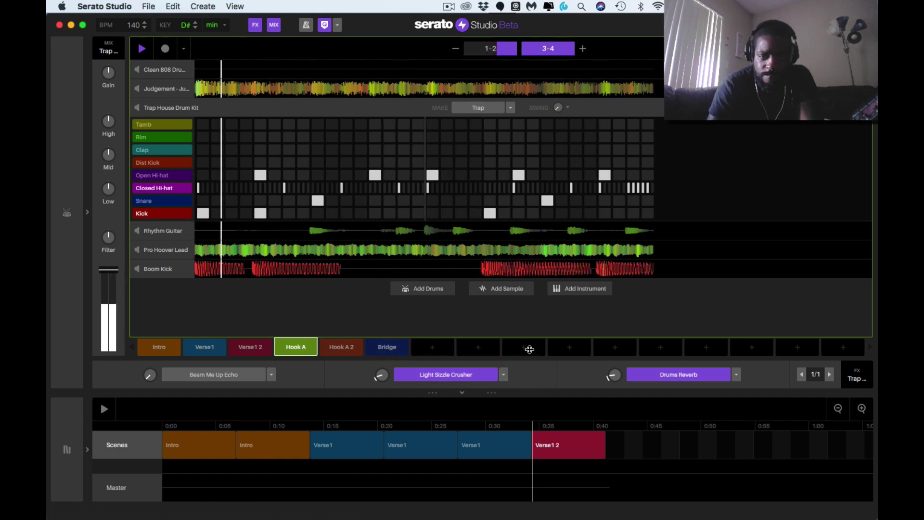
pyautogui.click(461, 393)
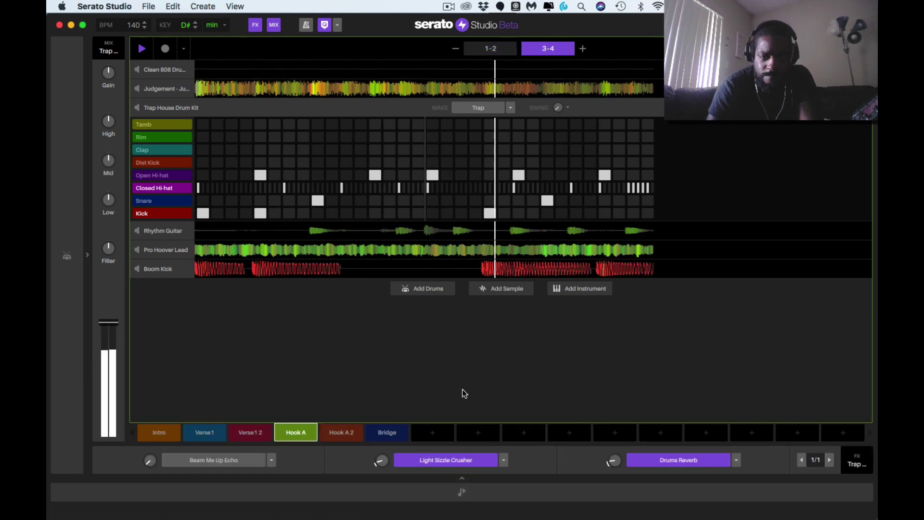
pyautogui.click(461, 481)
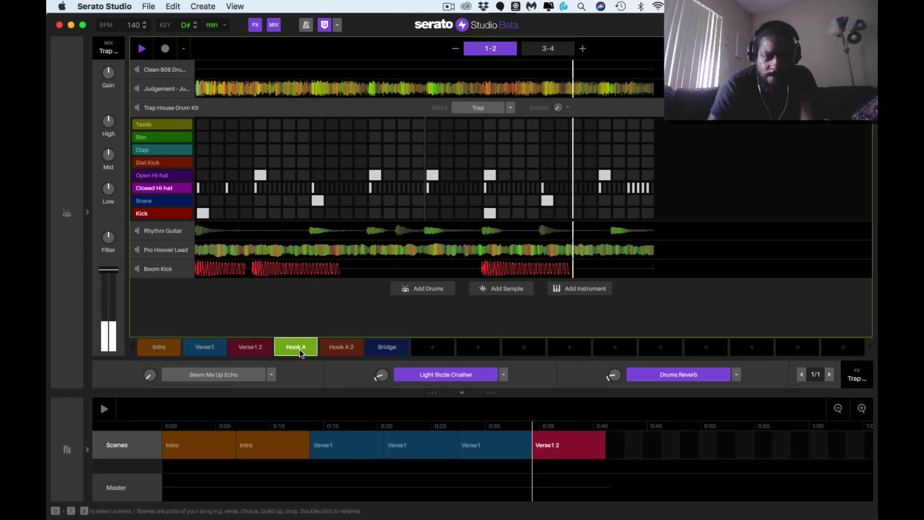
pyautogui.moveTo(299, 348); pyautogui.dragTo(628, 450)
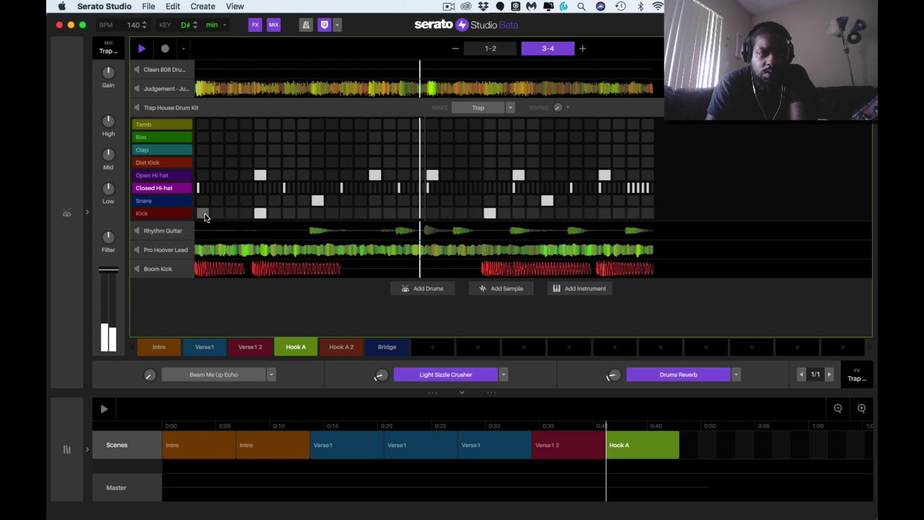
# - Remove the kick hits from bars 1-2 and 3-4 of the Hook A scene's Trap House Drum Kit
pyautogui.click(260, 213)
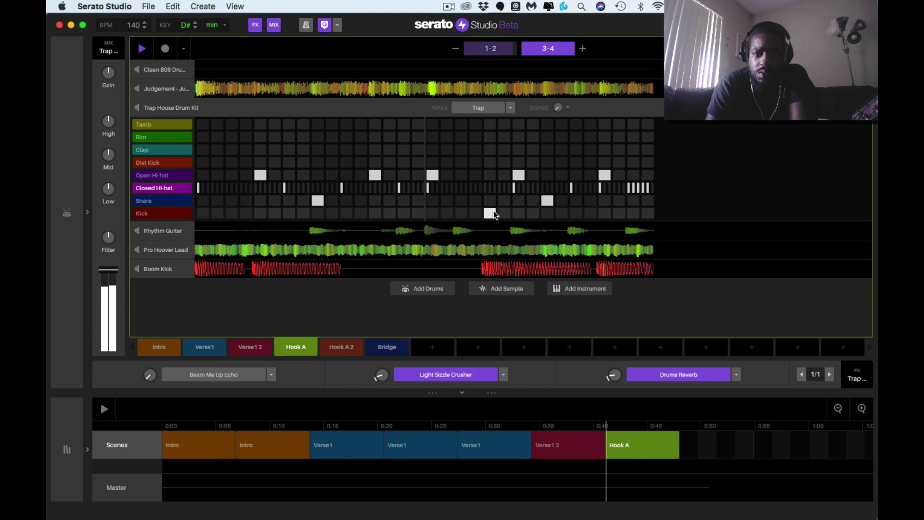
pyautogui.click(491, 48)
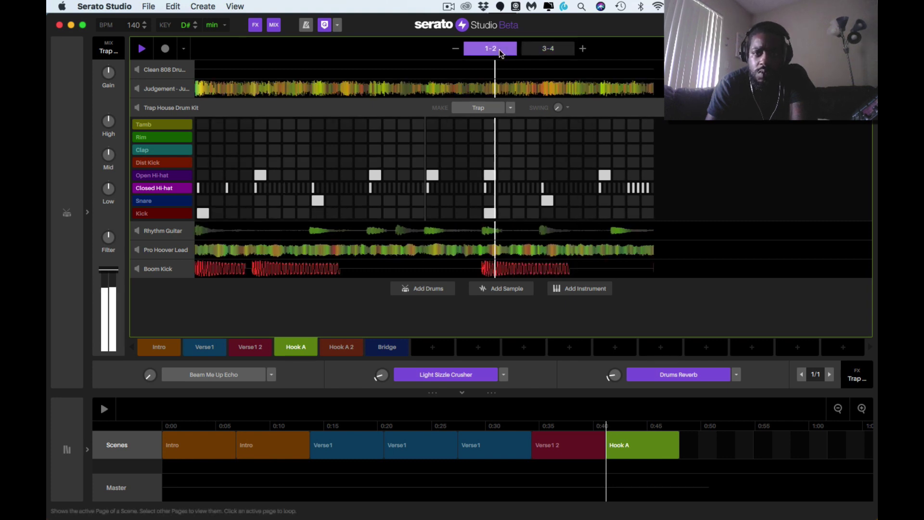
pyautogui.click(489, 213)
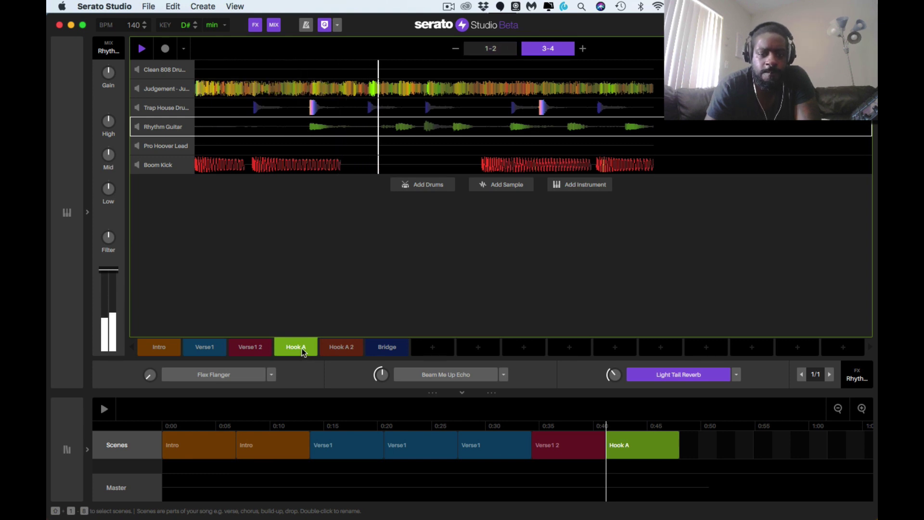
# - Duplicate the Hook A scene into the next empty slot, clear the copy's Rhythm Guitar pattern and collapse its sequencer
pyautogui.click(432, 350)
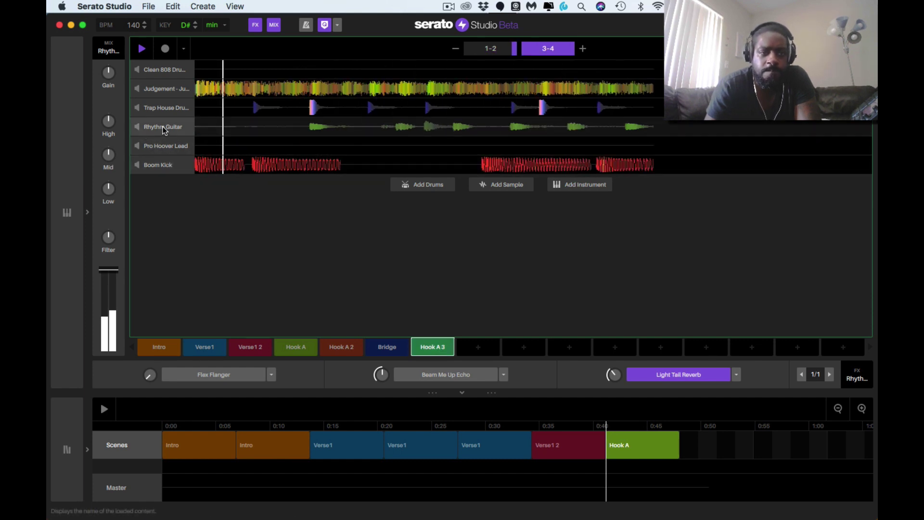
pyautogui.click(834, 128)
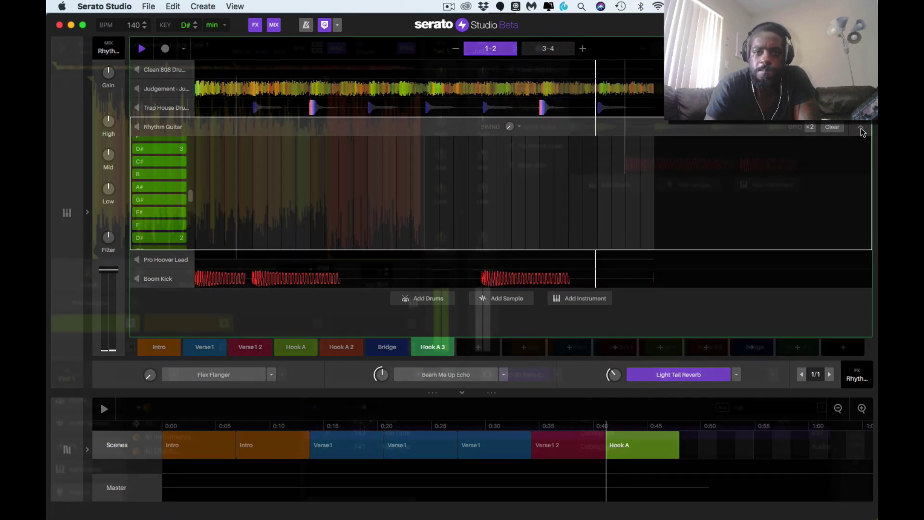
pyautogui.click(860, 128)
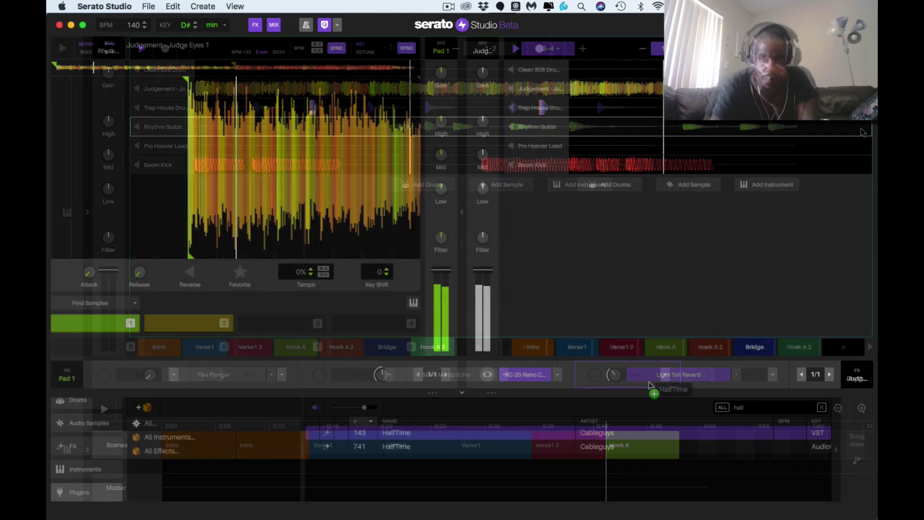
# - Load HalfTime into the Judgement sample's second effect slot, with the mix at 82% and the upper band limit at 9.00 kHz
pyautogui.moveTo(646, 382); pyautogui.dragTo(645, 382)
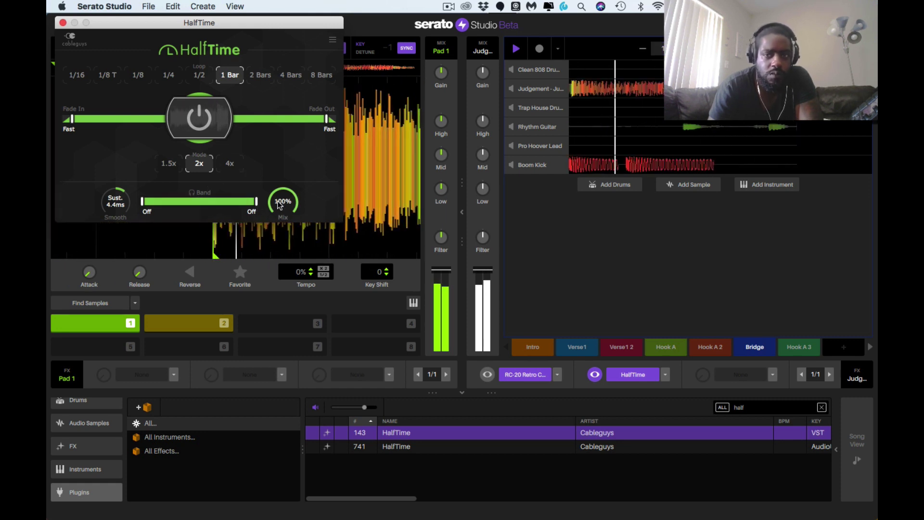
pyautogui.moveTo(278, 201); pyautogui.dragTo(278, 202)
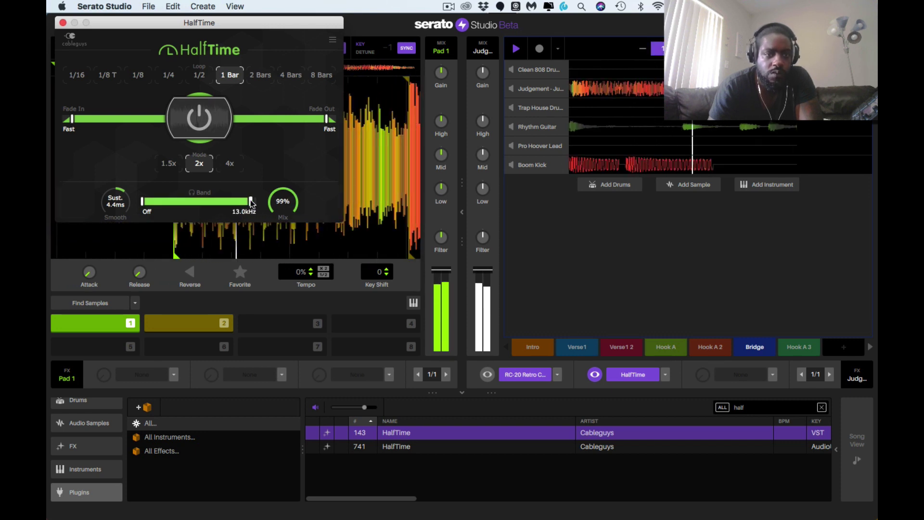
pyautogui.moveTo(247, 204); pyautogui.dragTo(178, 205)
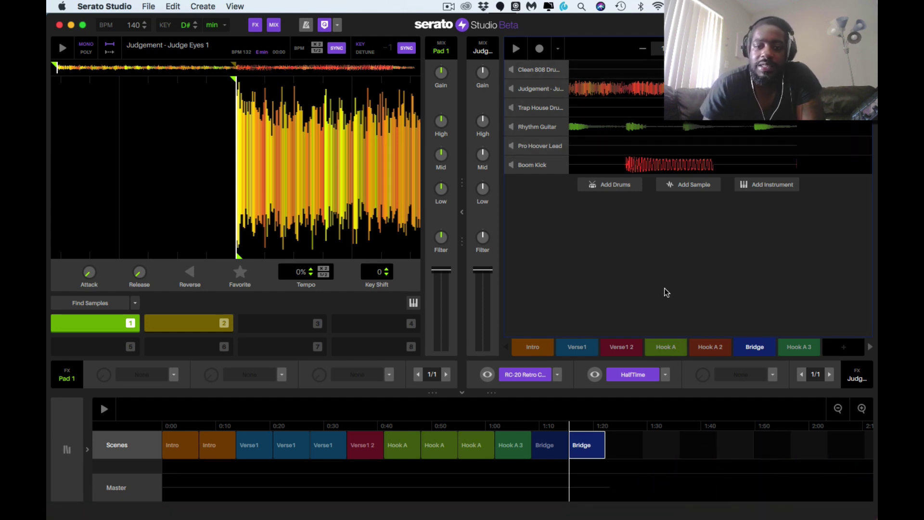
# - Expand the Judgement sample's sequence in the Intro scene and show its FX 2 On automation
pyautogui.click(533, 348)
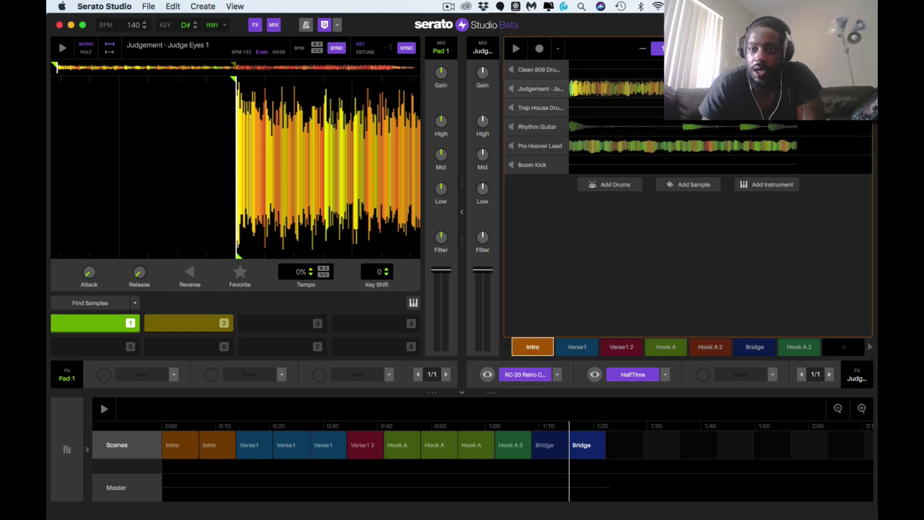
pyautogui.click(539, 95)
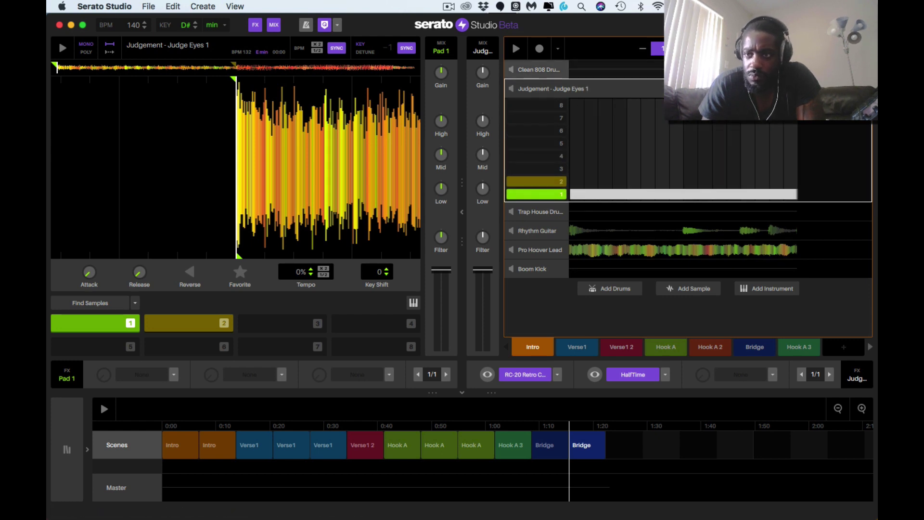
pyautogui.click(858, 49)
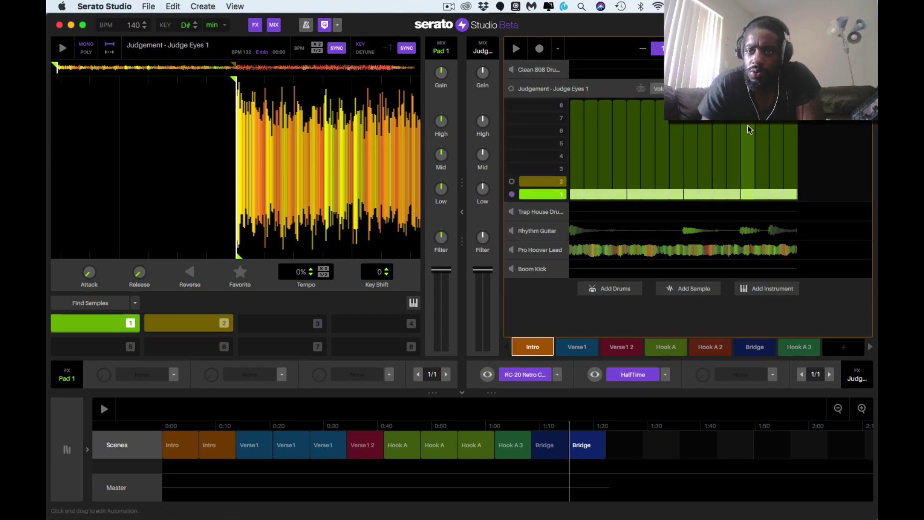
pyautogui.click(657, 88)
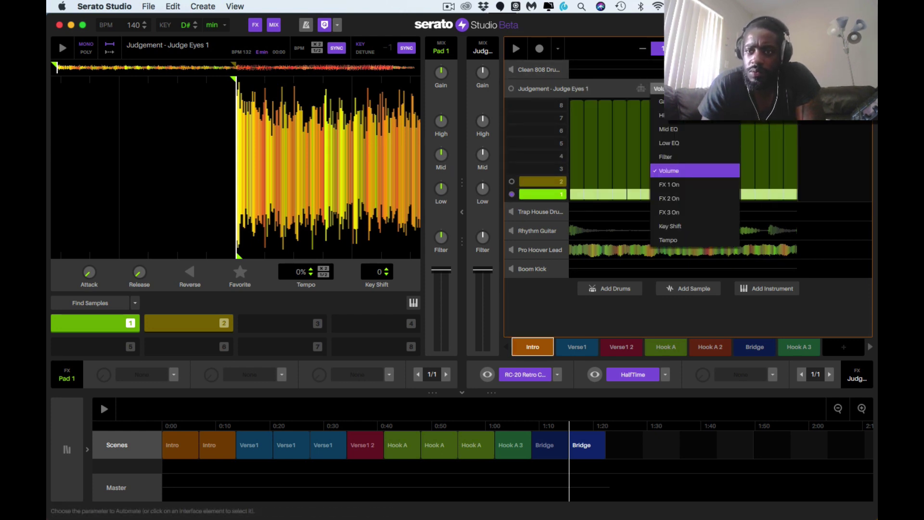
pyautogui.click(697, 199)
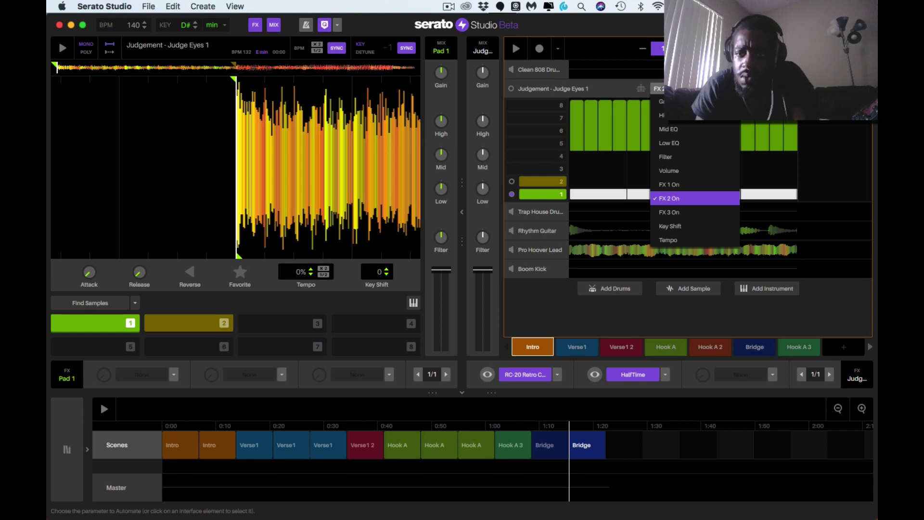
pyautogui.click(721, 212)
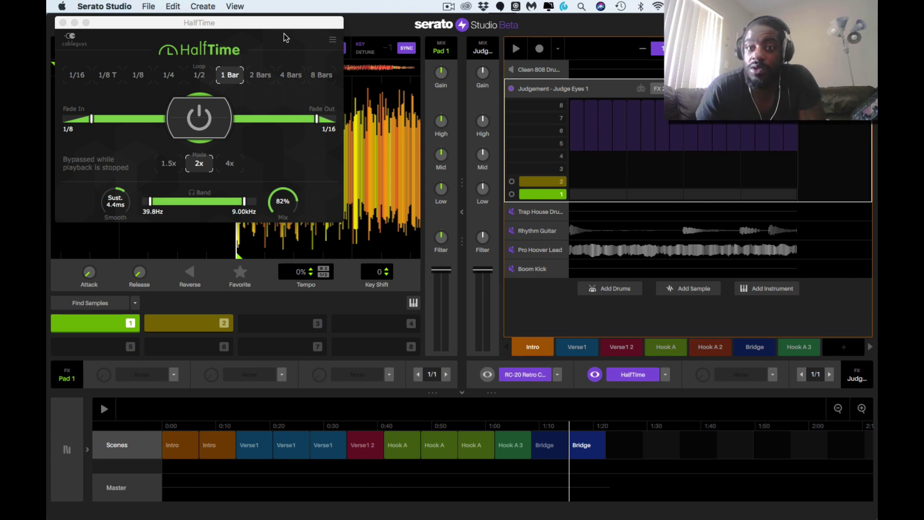
# - Close the HalfTime window and choose pad 1 for the Judgement sample's FX 2 On automation
pyautogui.click(62, 23)
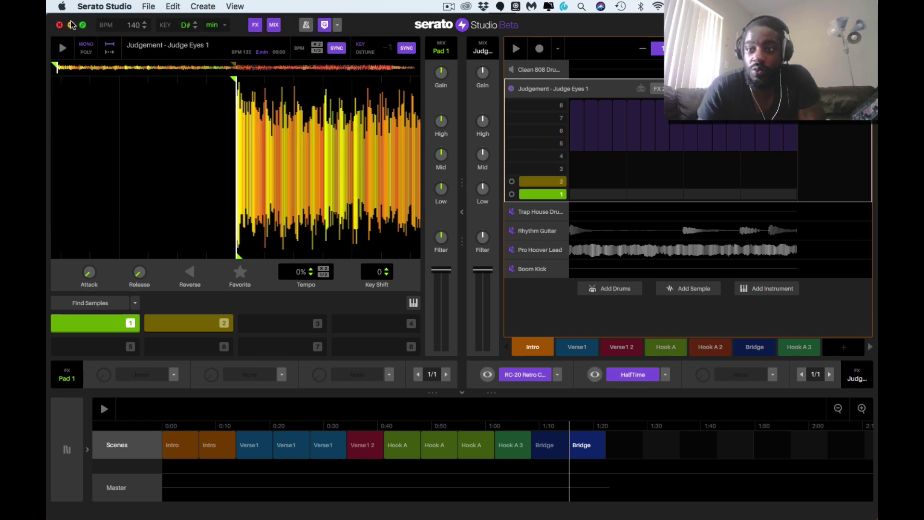
pyautogui.click(859, 89)
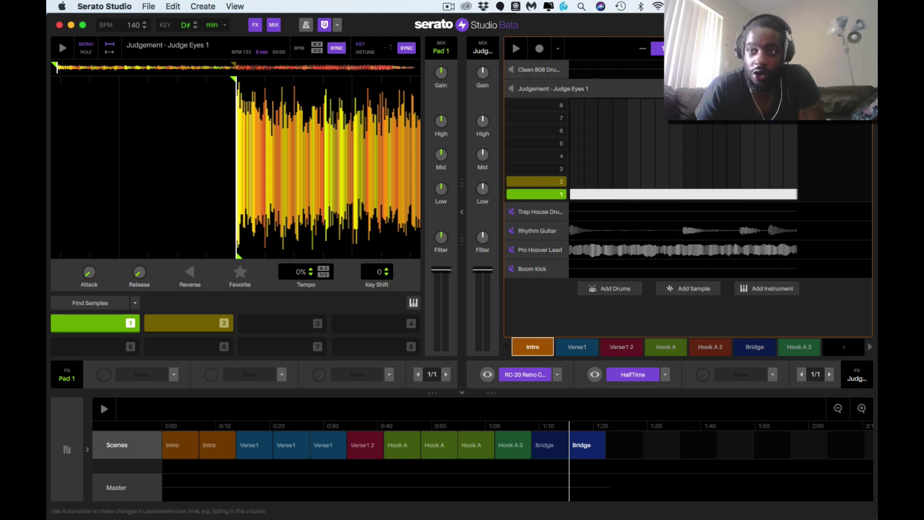
pyautogui.click(859, 88)
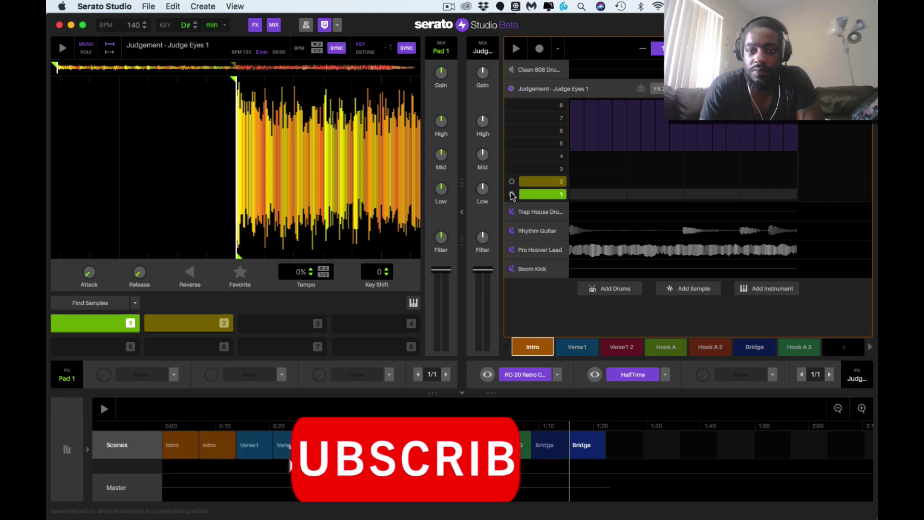
pyautogui.click(542, 195)
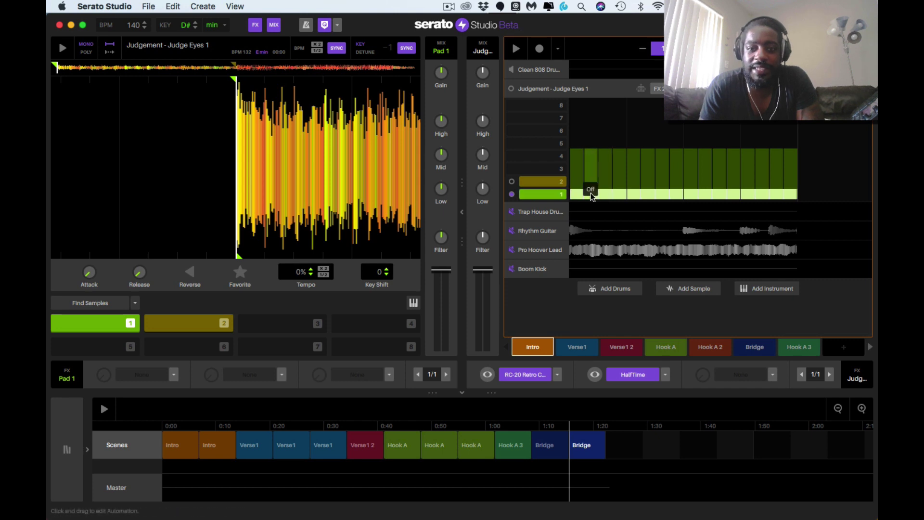
# - Switch FX 2 on for pad 1 over the first eight steps of the Judgement automation and play the Intro scene
pyautogui.press('space')
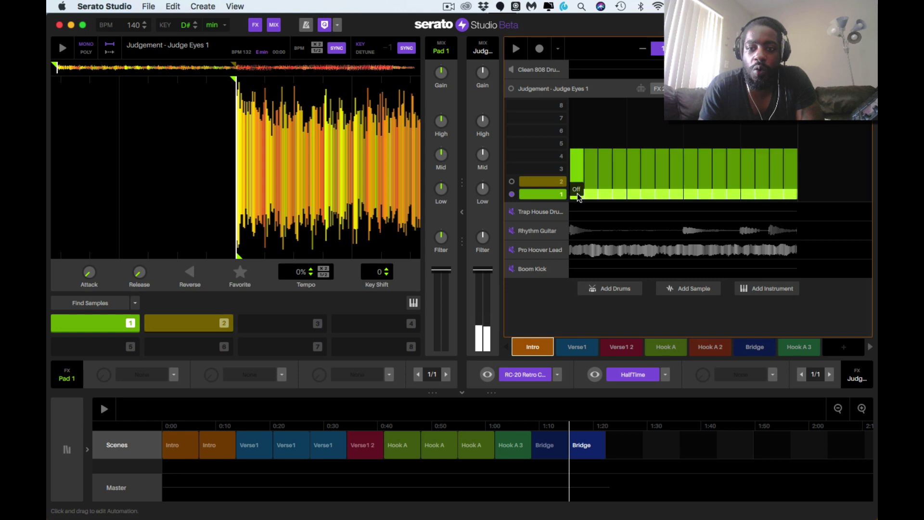
pyautogui.moveTo(580, 141); pyautogui.dragTo(677, 134)
pyautogui.press('space')
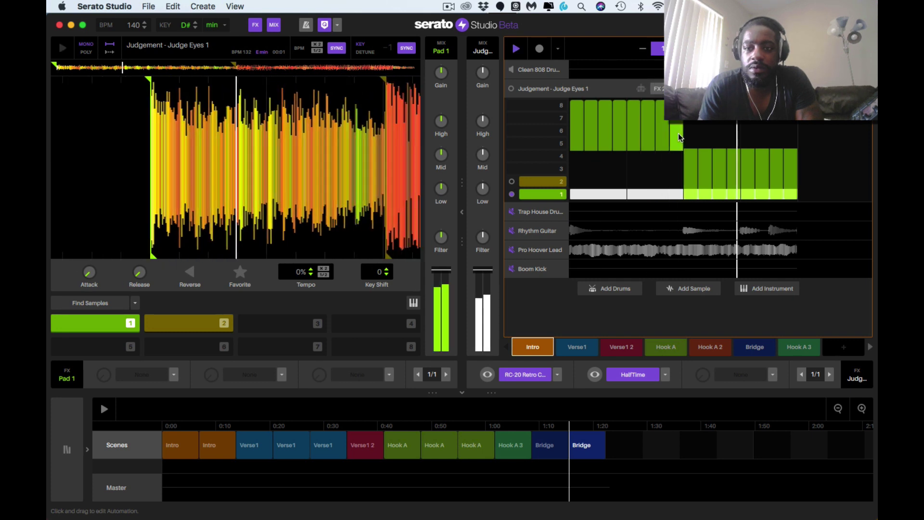
# - Stop playback and switch FX 2 off for pad 1 over the first eight steps of the Judgement automation
pyautogui.press('space')
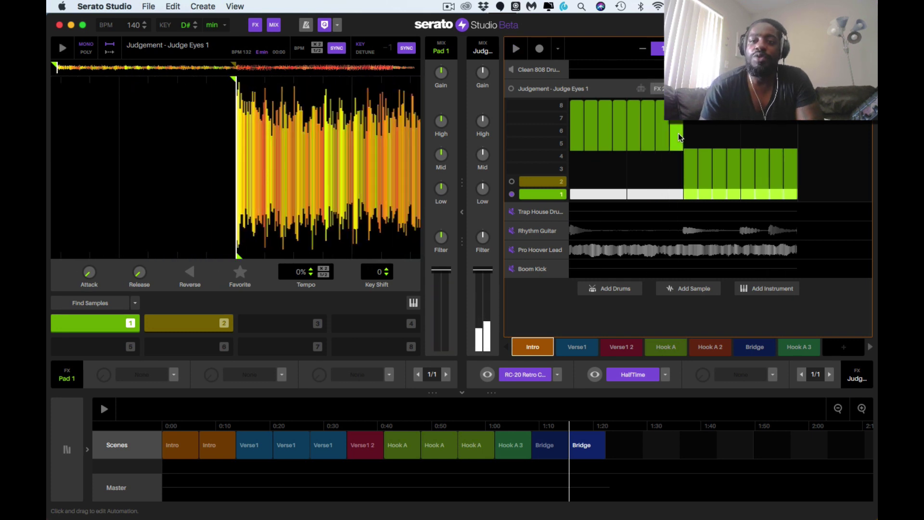
pyautogui.click(674, 192)
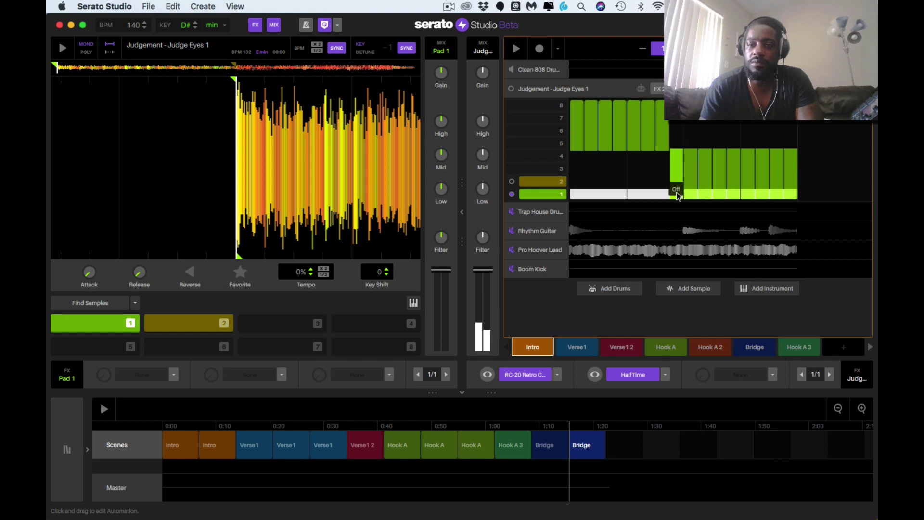
pyautogui.click(663, 196)
pyautogui.click(645, 195)
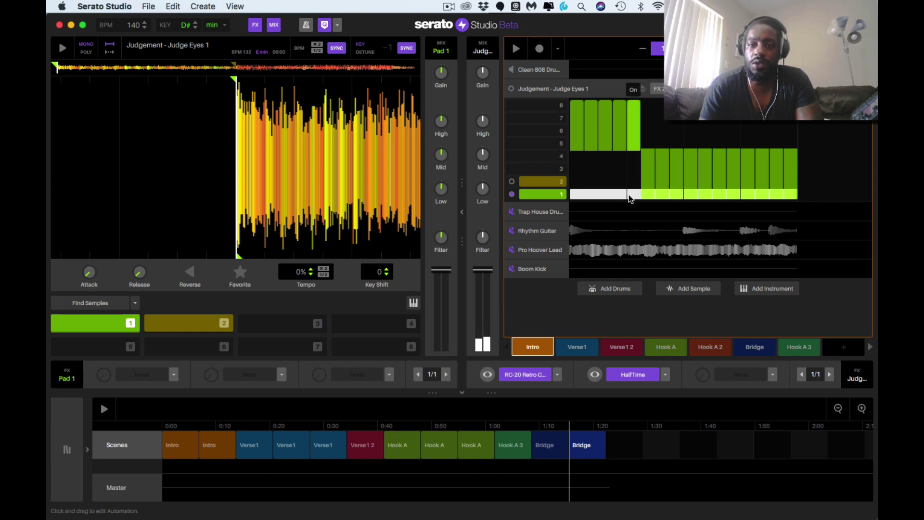
pyautogui.click(628, 194)
pyautogui.click(617, 195)
pyautogui.click(605, 194)
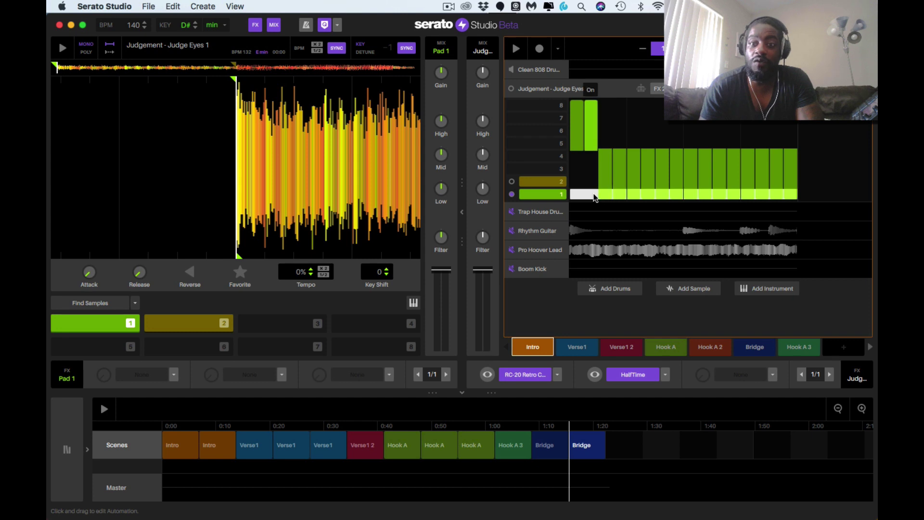
pyautogui.click(591, 195)
pyautogui.click(578, 194)
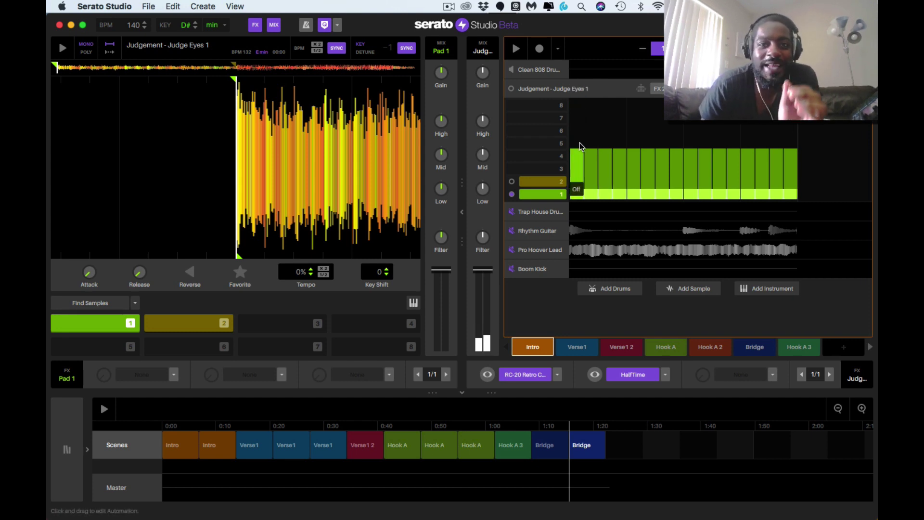
# - Compare the automation parameters available for the whole Judgement sample with those available for pad 1
pyautogui.click(512, 89)
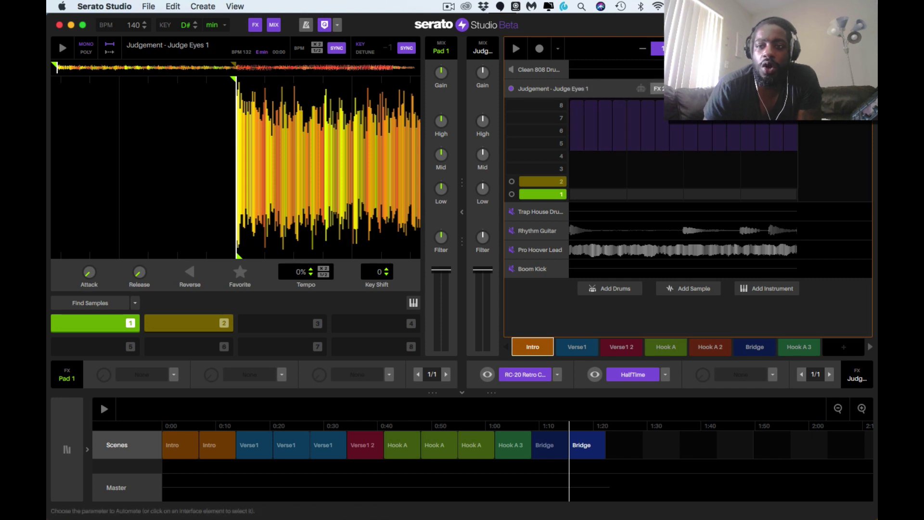
pyautogui.click(658, 89)
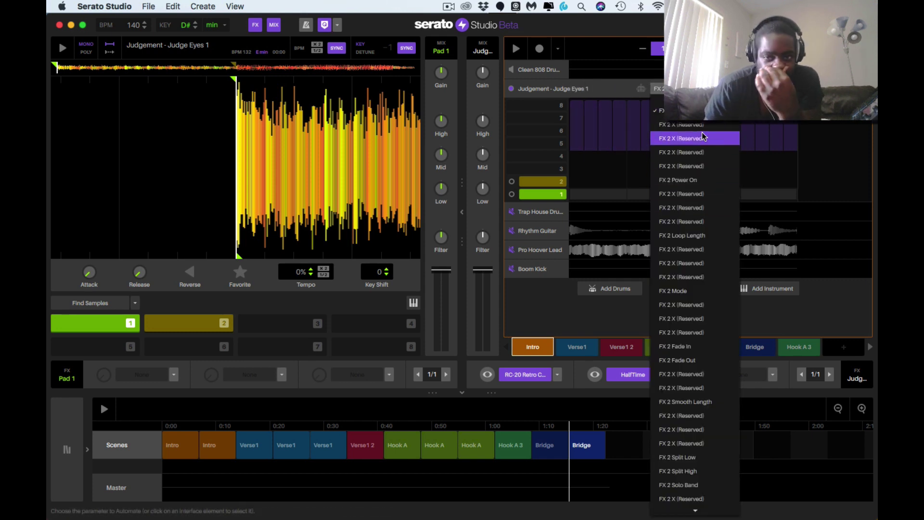
pyautogui.click(511, 90)
pyautogui.click(511, 194)
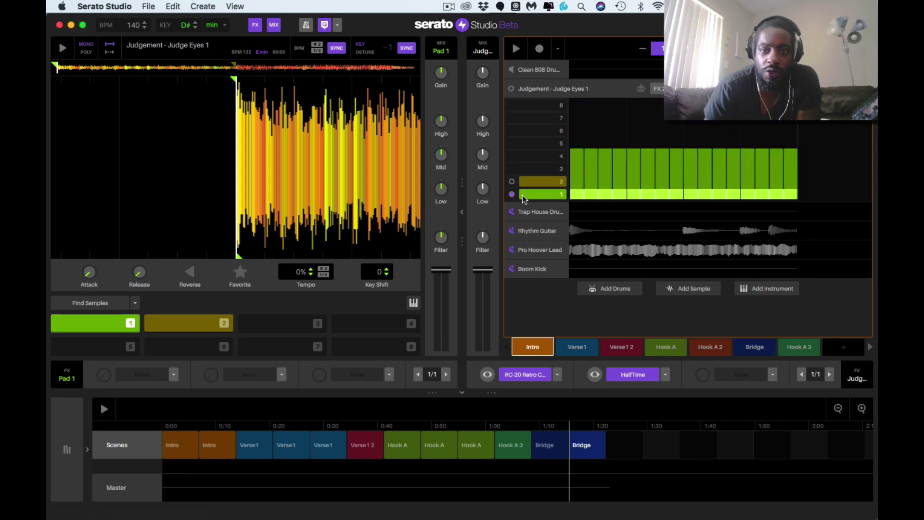
pyautogui.click(657, 89)
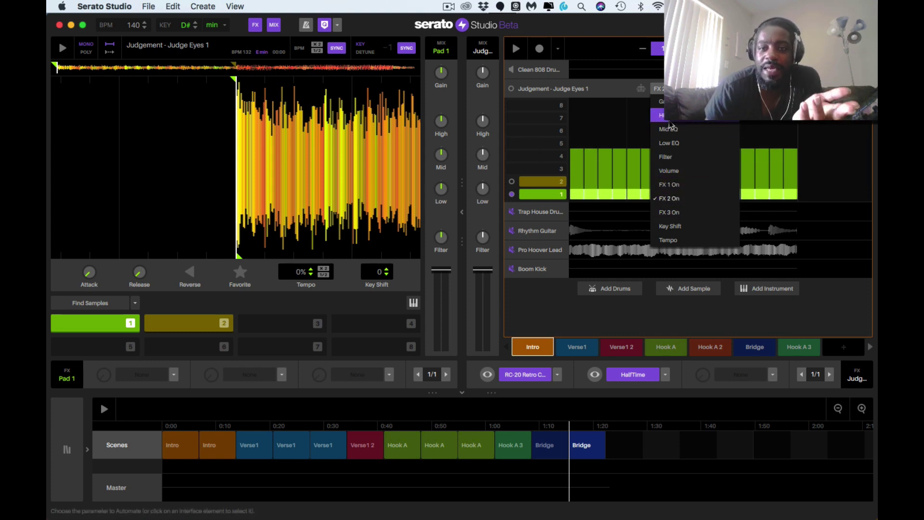
# - Compare the pad 1, pad 2 and whole-sample automation of Judgement, and review the whole-sample FX parameter list
pyautogui.click(510, 90)
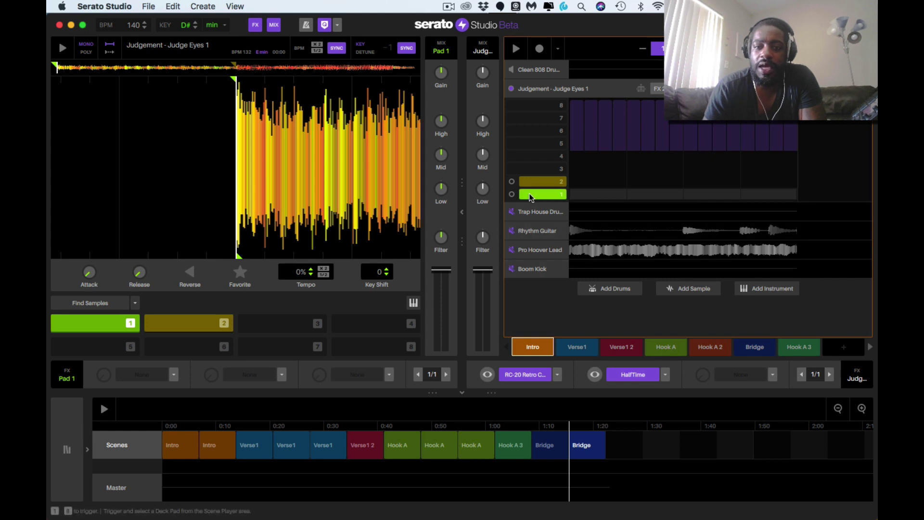
pyautogui.click(511, 194)
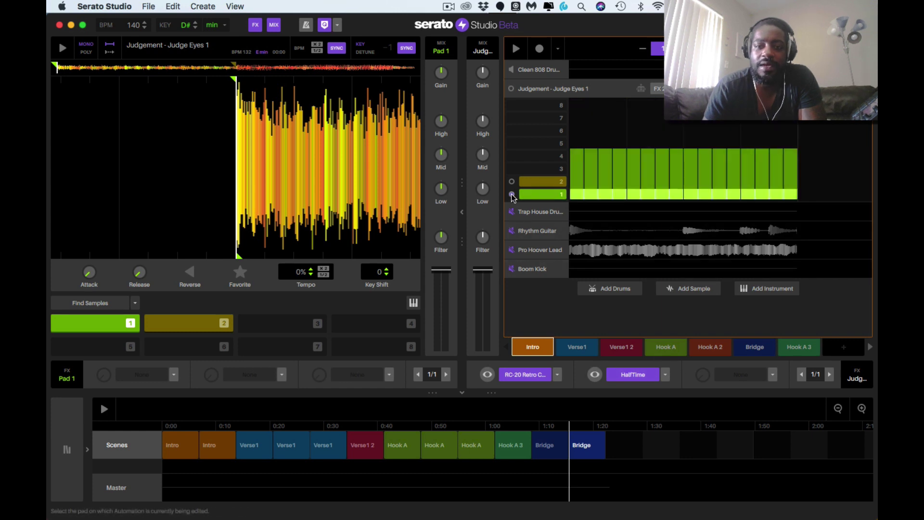
pyautogui.click(511, 181)
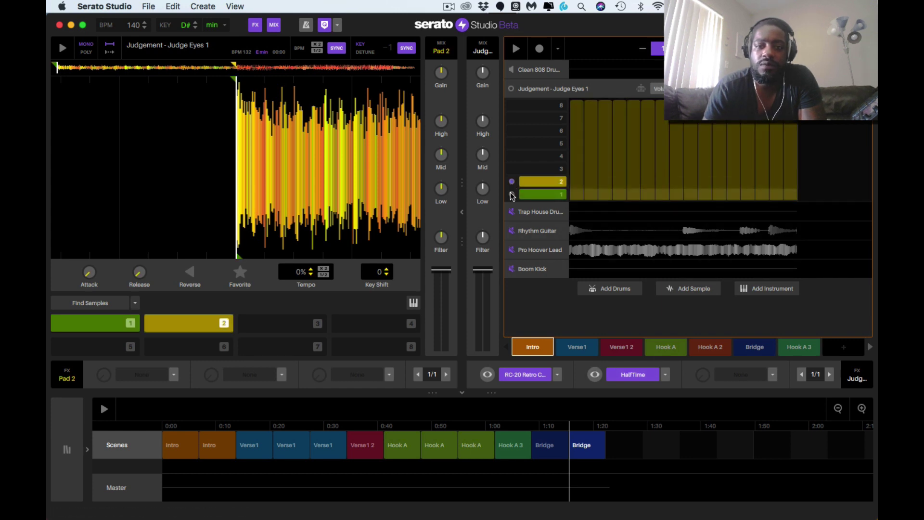
pyautogui.click(512, 194)
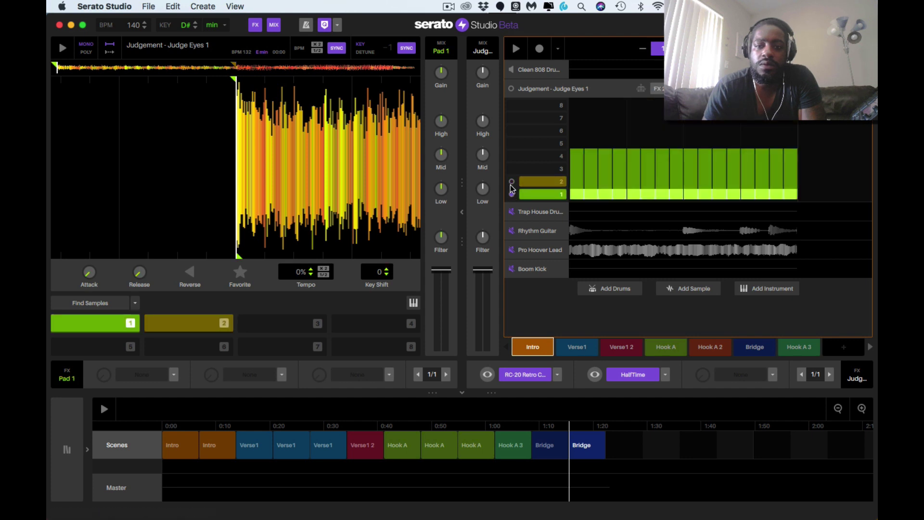
pyautogui.click(511, 180)
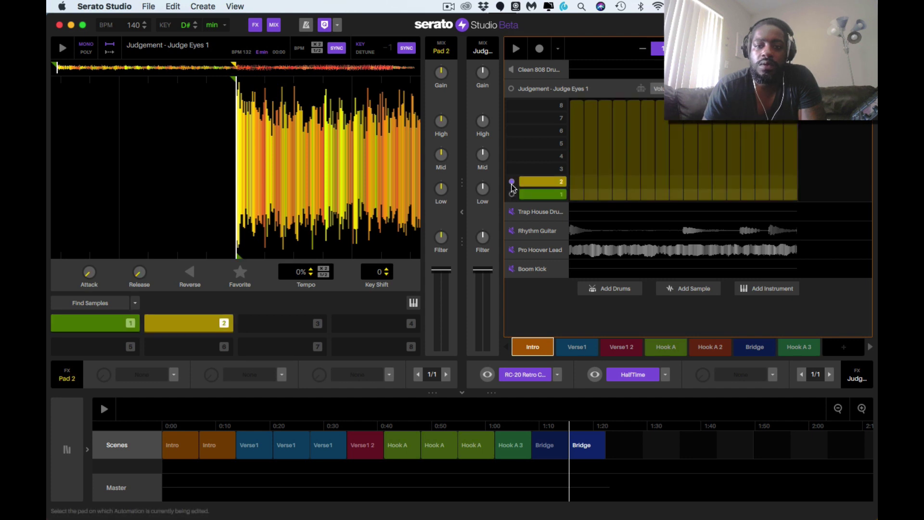
pyautogui.click(511, 89)
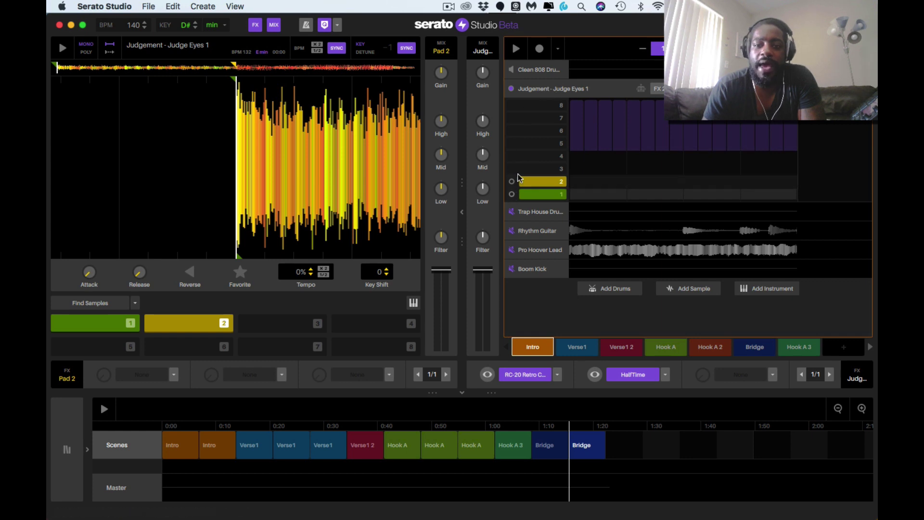
pyautogui.click(657, 89)
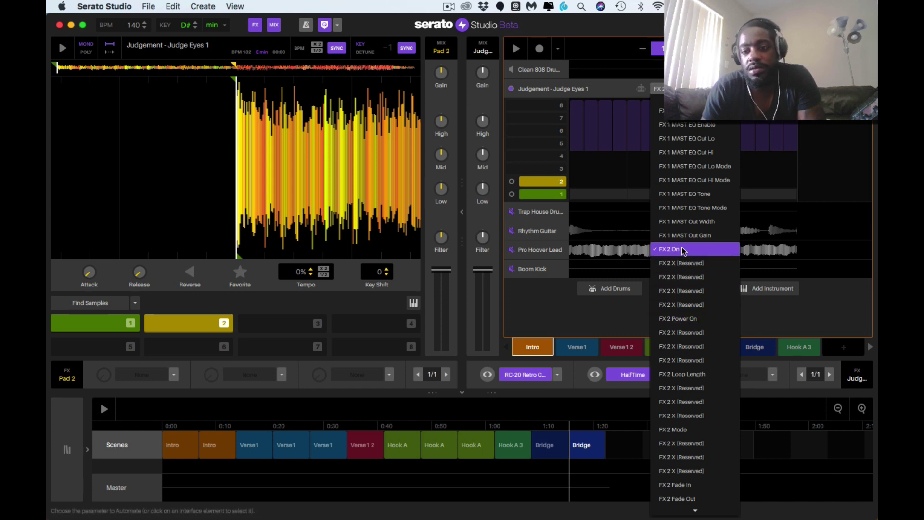
pyautogui.click(634, 25)
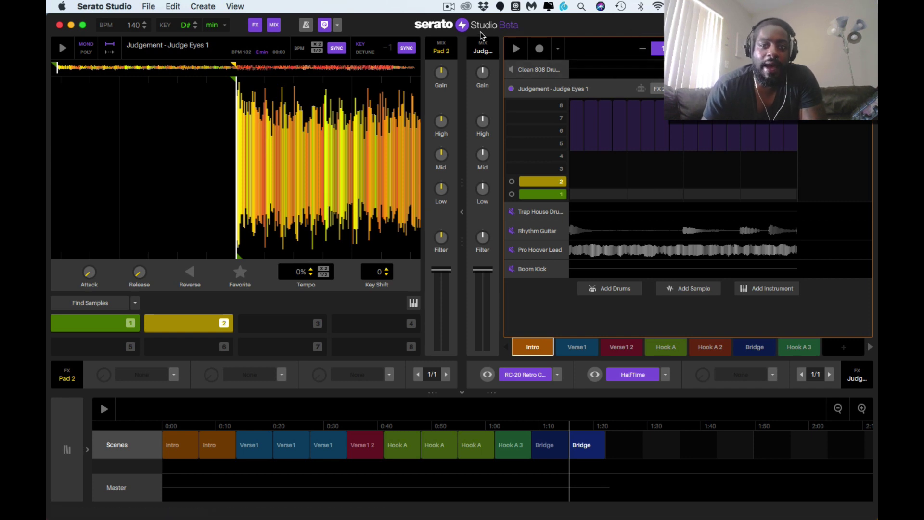
# - Play the Intro scene, stop it, and unmute the Trap House drums, Rhythm Guitar, Pro Hoover Lead and Boom Kick
pyautogui.press('space')
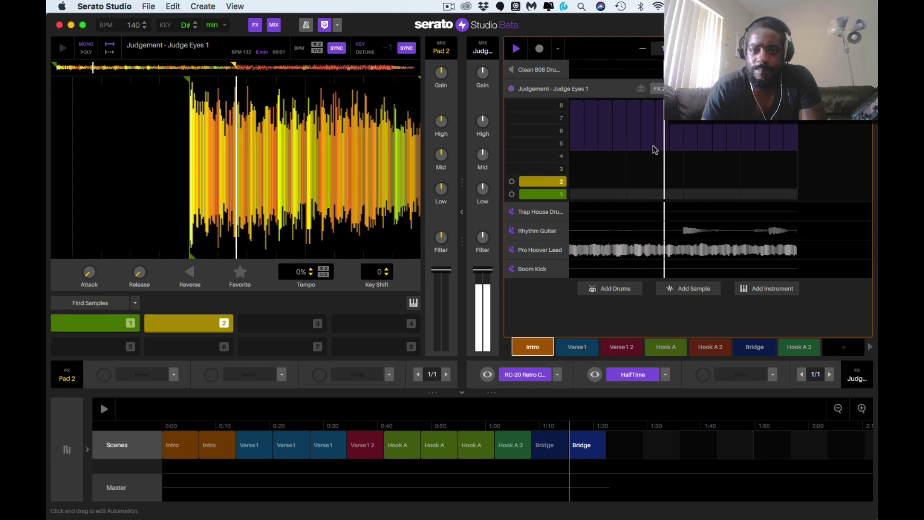
pyautogui.press('space')
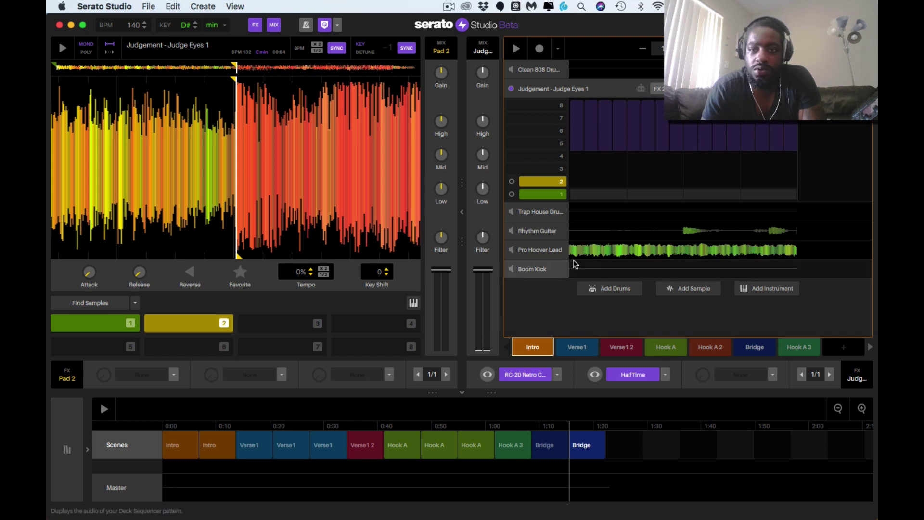
# - During scene playback, extend the song timeline after the Bridge clips with the Intro, Verse1 and Verse1 2 scenes
pyautogui.press('space')
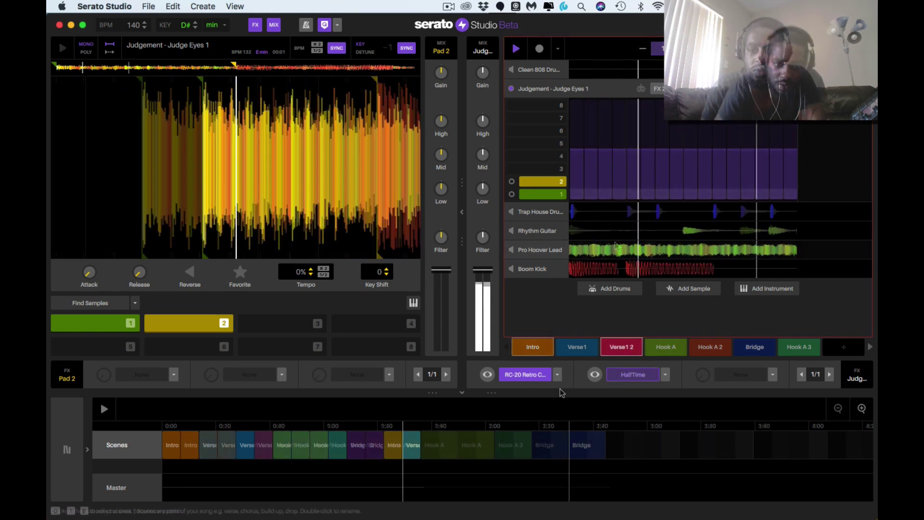
pyautogui.moveTo(559, 388); pyautogui.dragTo(431, 450)
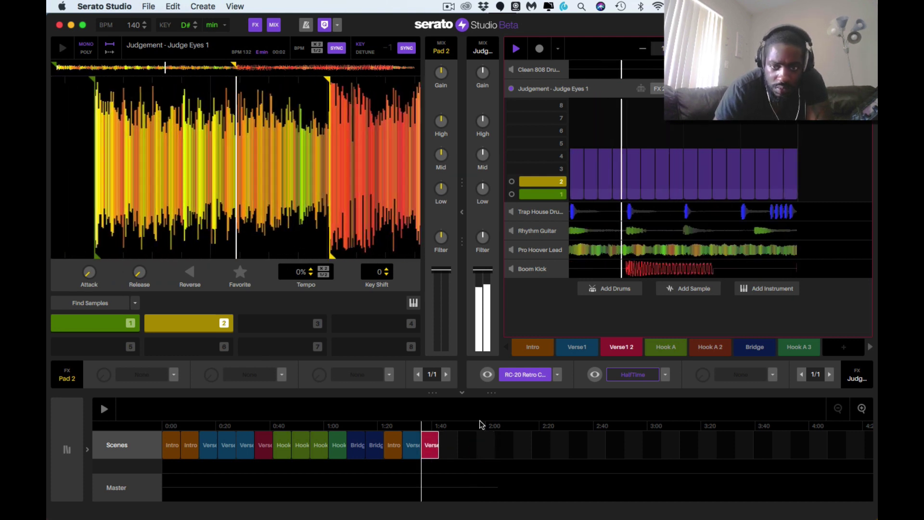
pyautogui.click(672, 350)
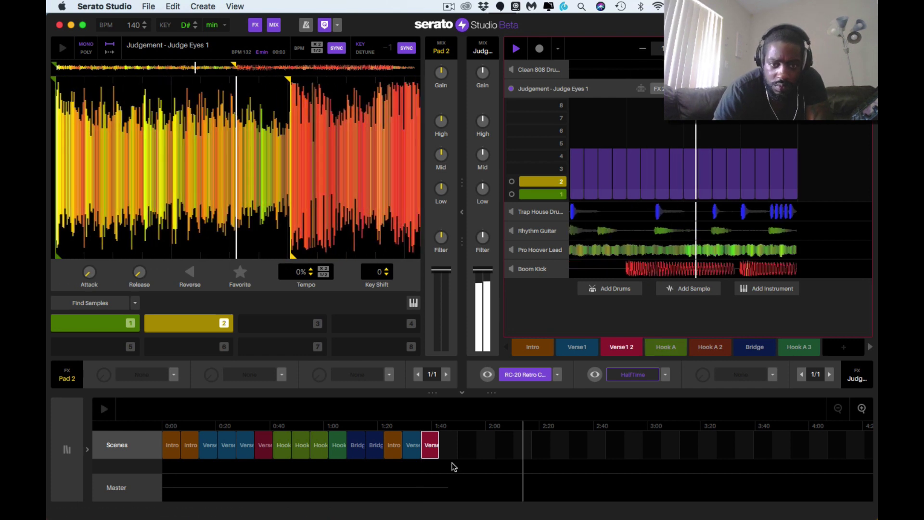
pyautogui.click(666, 349)
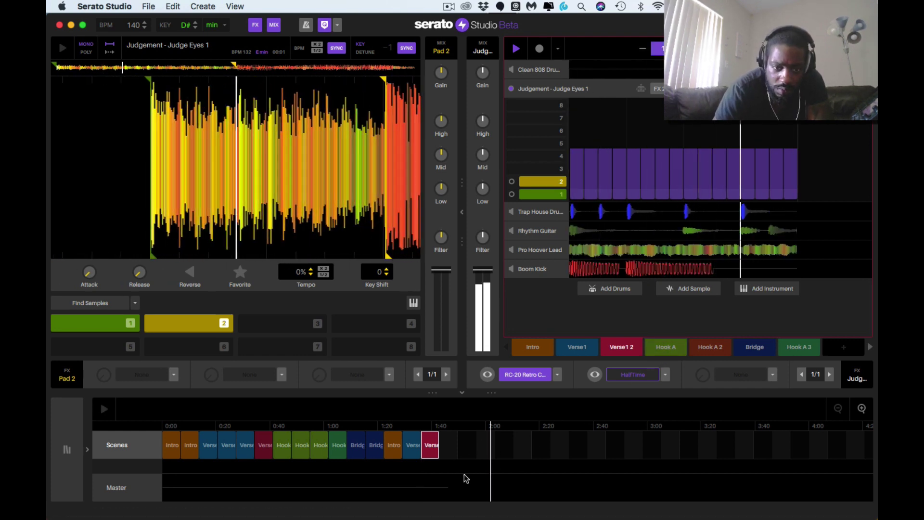
pyautogui.click(664, 347)
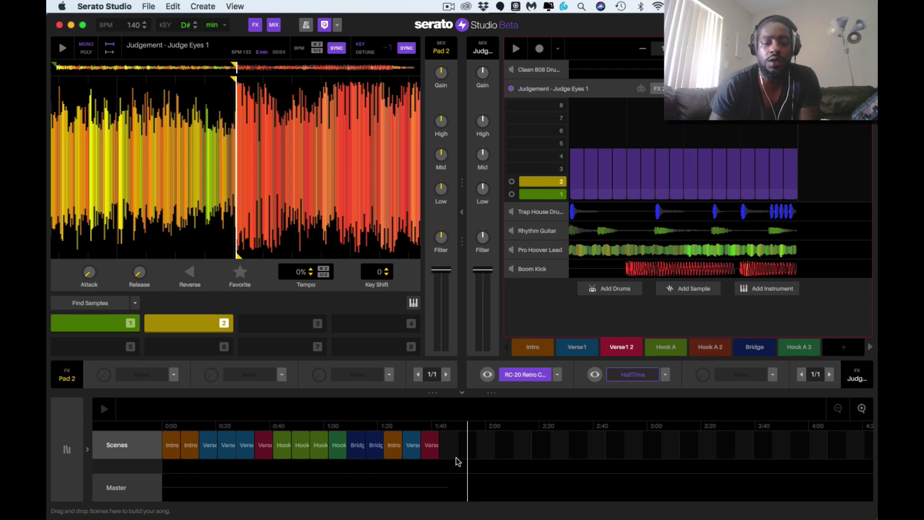
# - Select the Intro scene and append it to the end of the song timeline after Verse1 2
pyautogui.moveTo(433, 518)
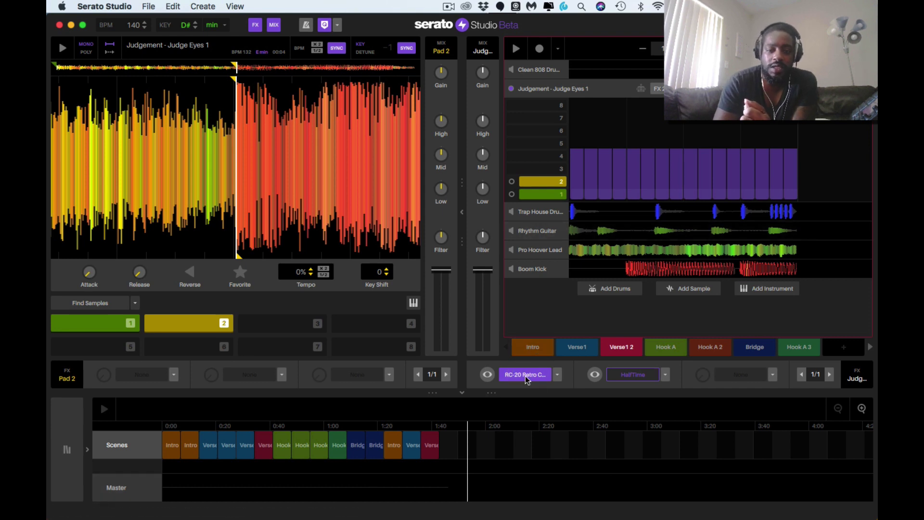
pyautogui.click(539, 353)
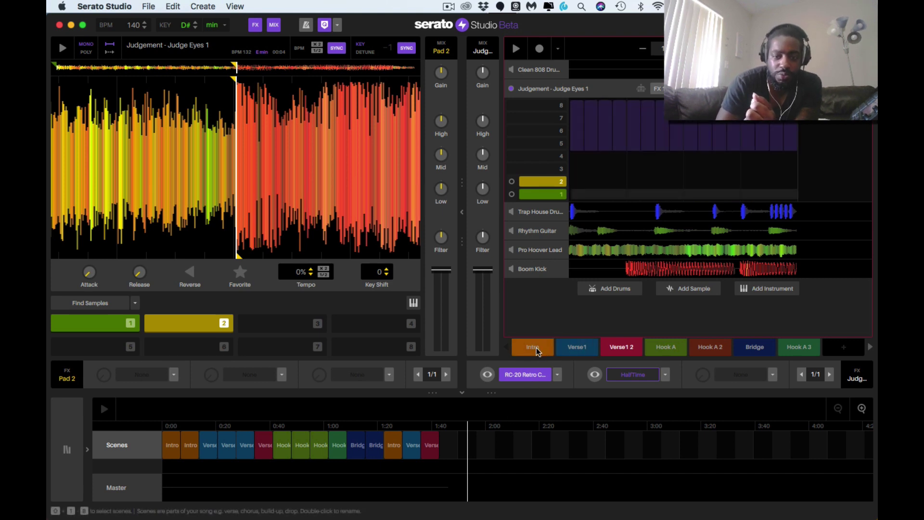
pyautogui.moveTo(536, 347); pyautogui.dragTo(453, 447)
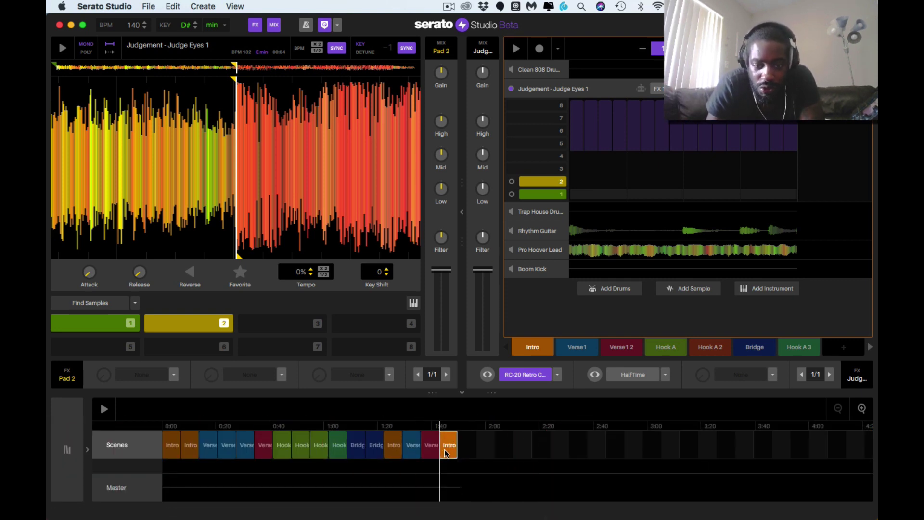
pyautogui.press('shift')
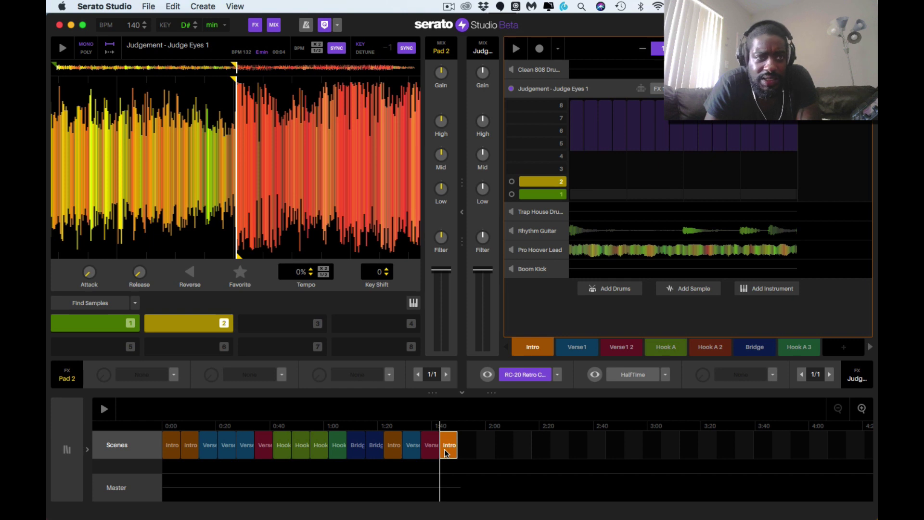
pyautogui.press('shift')
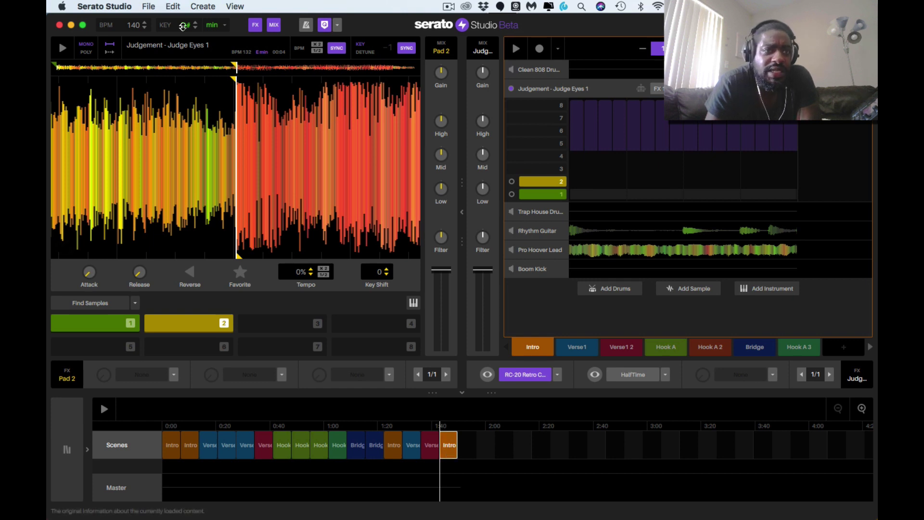
pyautogui.click(174, 6)
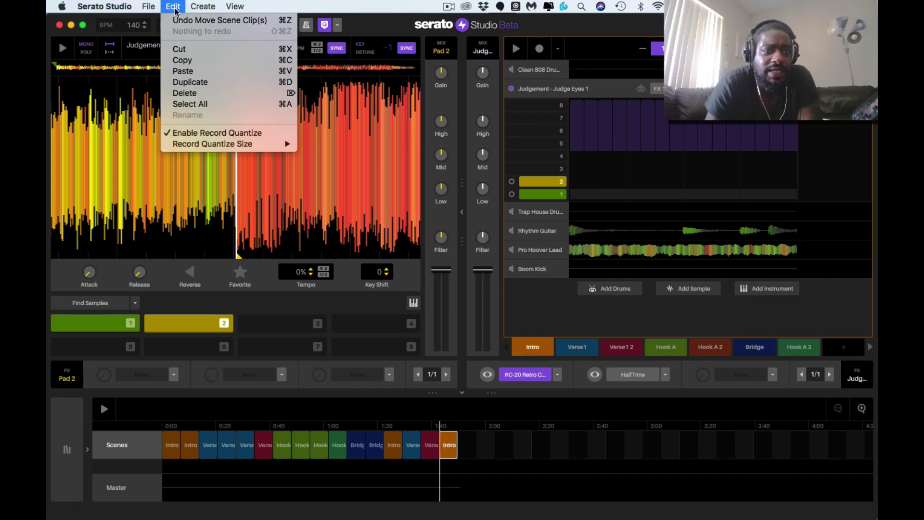
pyautogui.moveTo(157, 10)
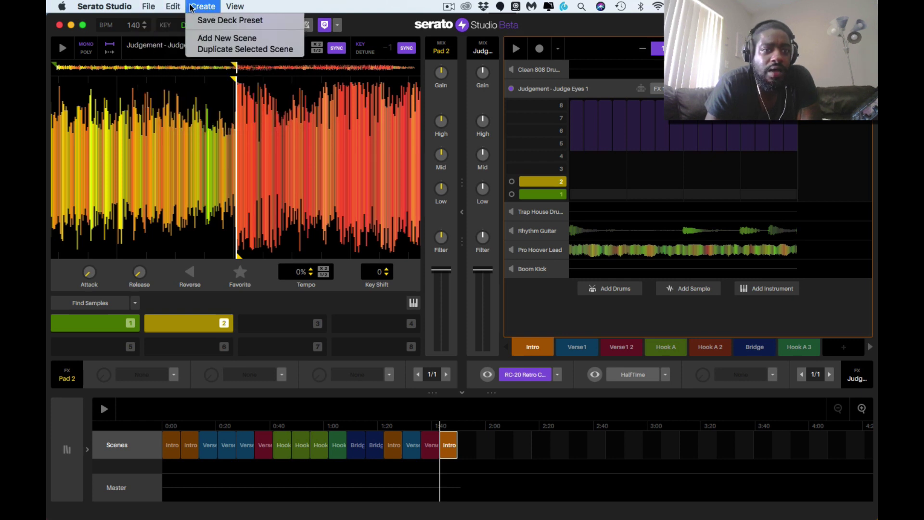
pyautogui.moveTo(224, 9)
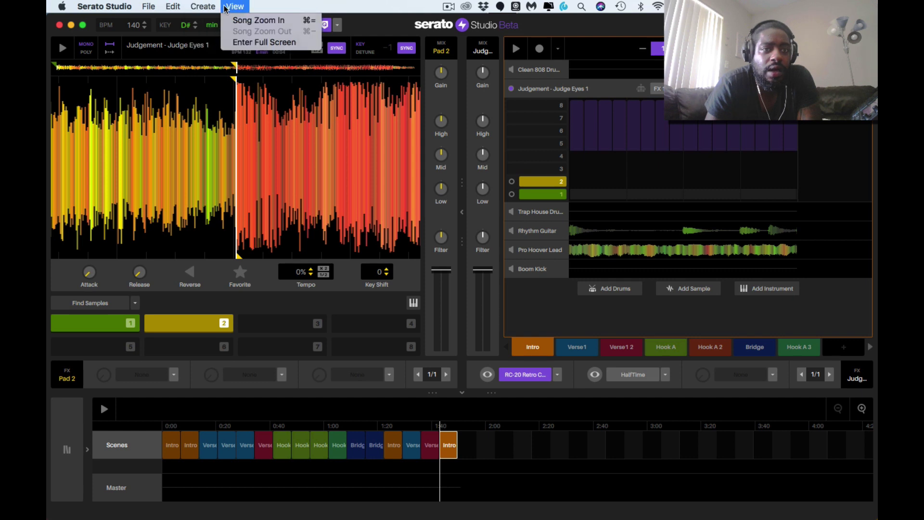
pyautogui.click(408, 32)
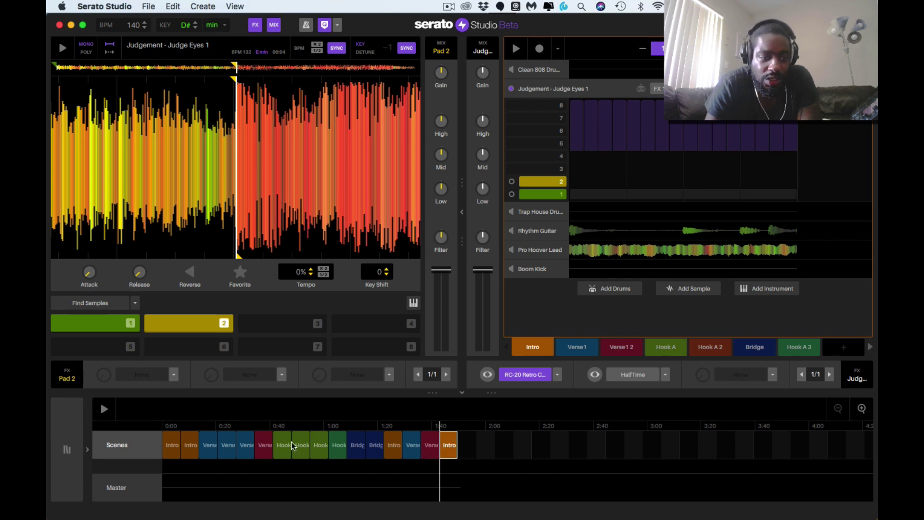
# - Select the first Intro clip at the start of the song timeline and open the Master track
pyautogui.click(173, 451)
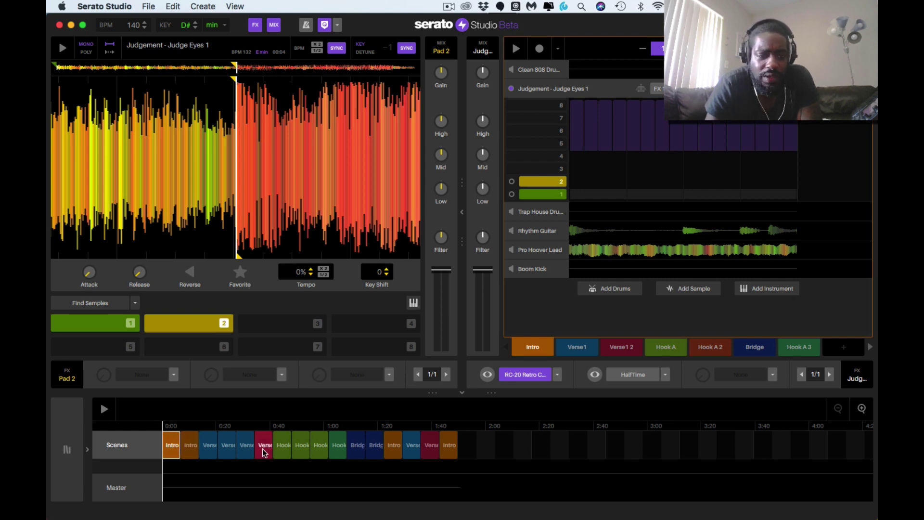
pyautogui.click(153, 483)
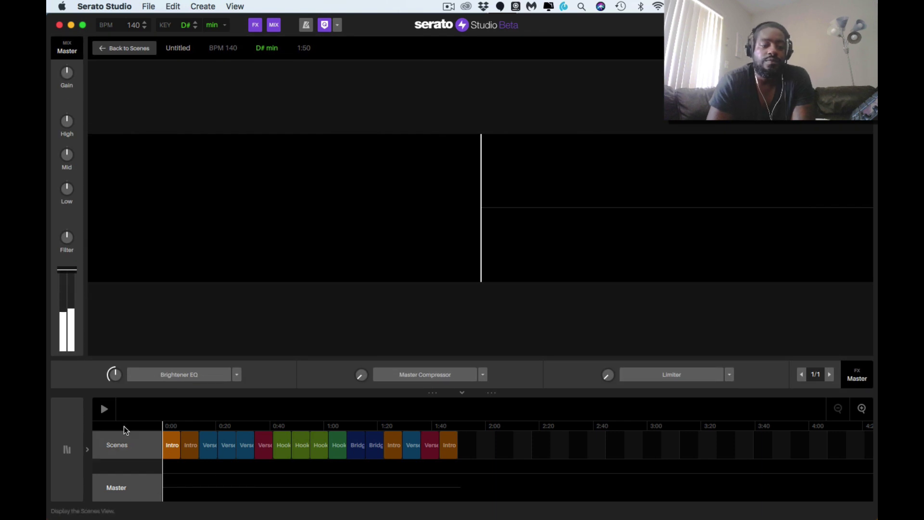
# - Play the song and enable Brightener EQ, Master Compressor and Limiter on the Master track, turning up the compressor and limiter amounts
pyautogui.click(105, 409)
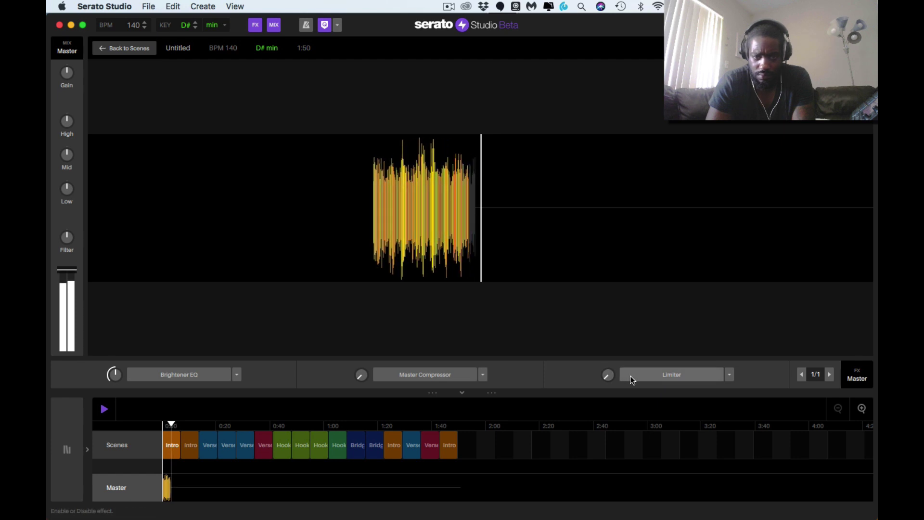
pyautogui.click(180, 376)
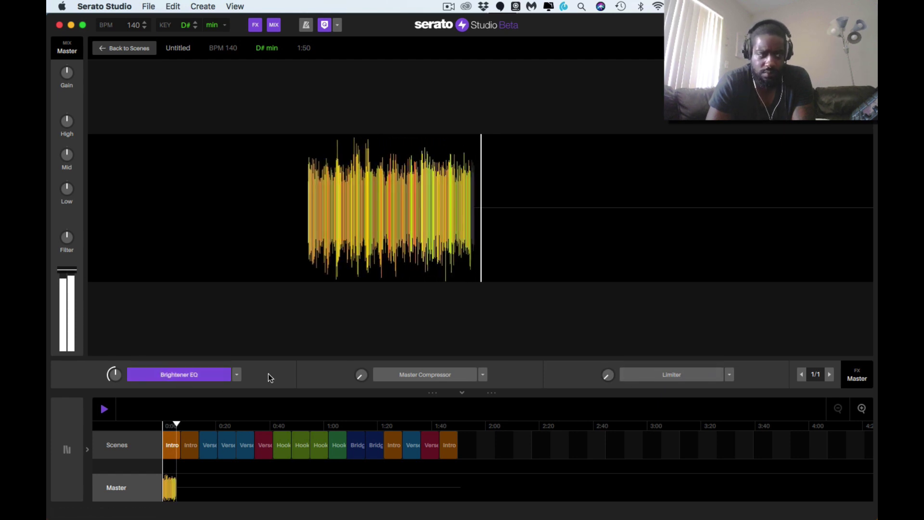
pyautogui.click(383, 375)
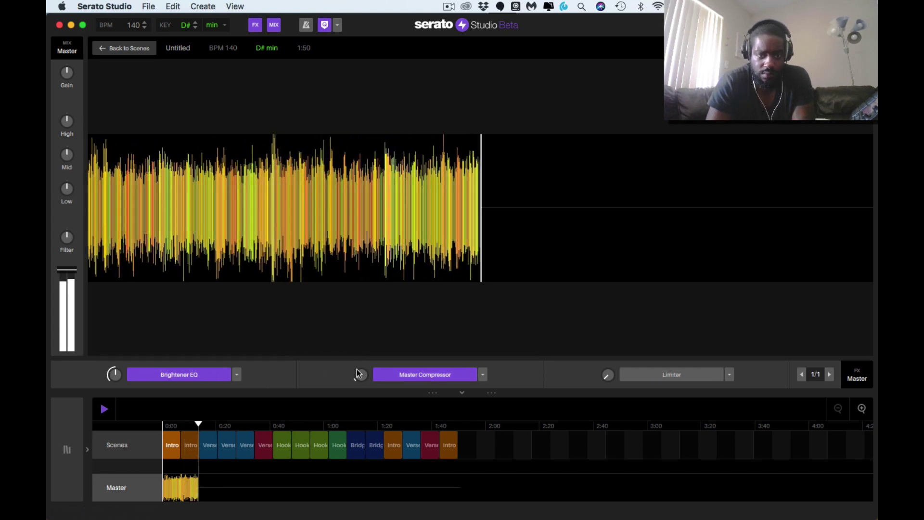
pyautogui.moveTo(359, 375)
pyautogui.mouseDown()
pyautogui.moveTo(358, 360)
pyautogui.moveTo(358, 379)
pyautogui.moveTo(360, 368)
pyautogui.mouseUp()
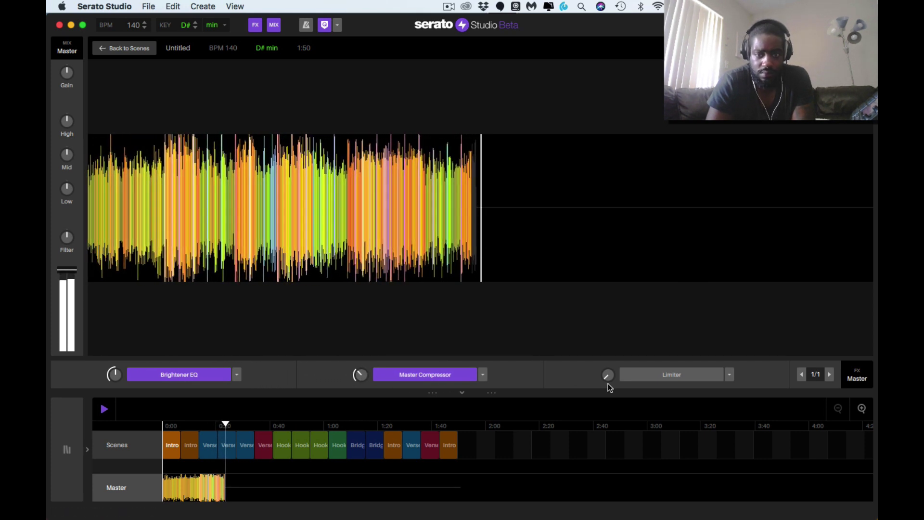
pyautogui.click(633, 375)
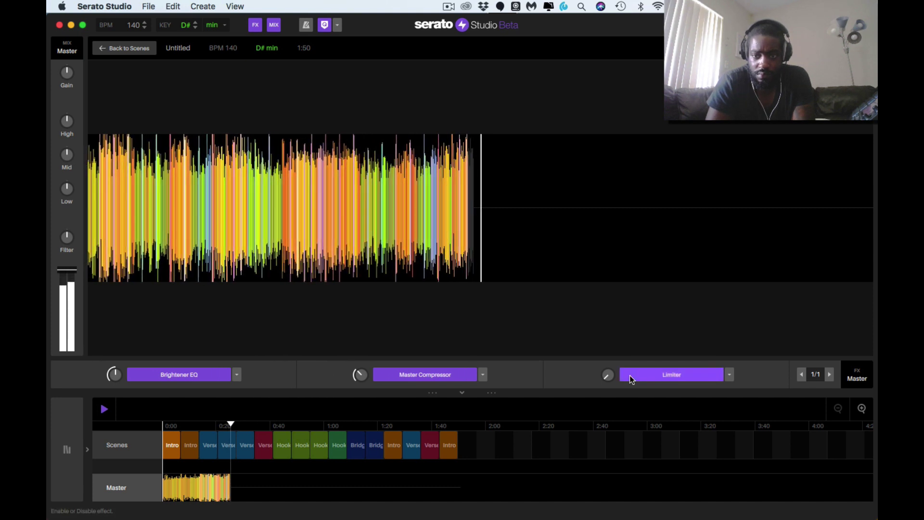
pyautogui.moveTo(606, 378)
pyautogui.mouseDown()
pyautogui.moveTo(605, 351)
pyautogui.moveTo(604, 375)
pyautogui.mouseUp()
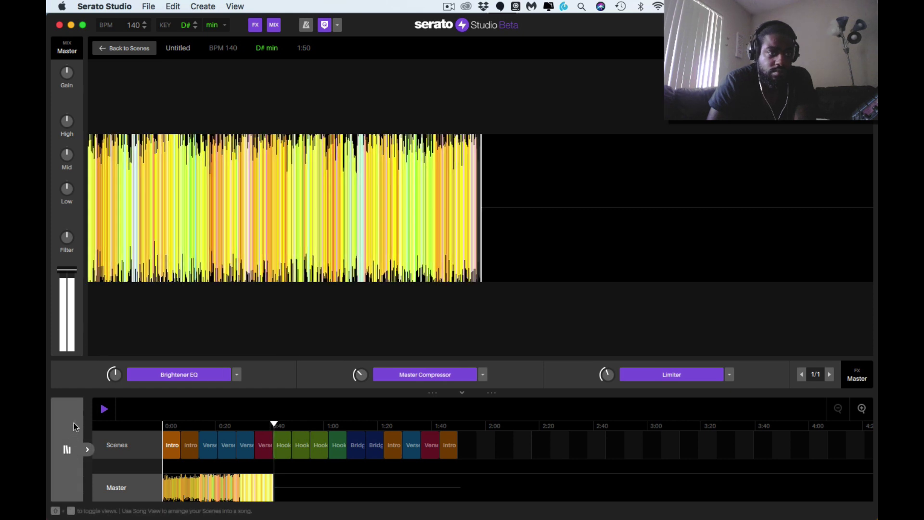
pyautogui.click(105, 451)
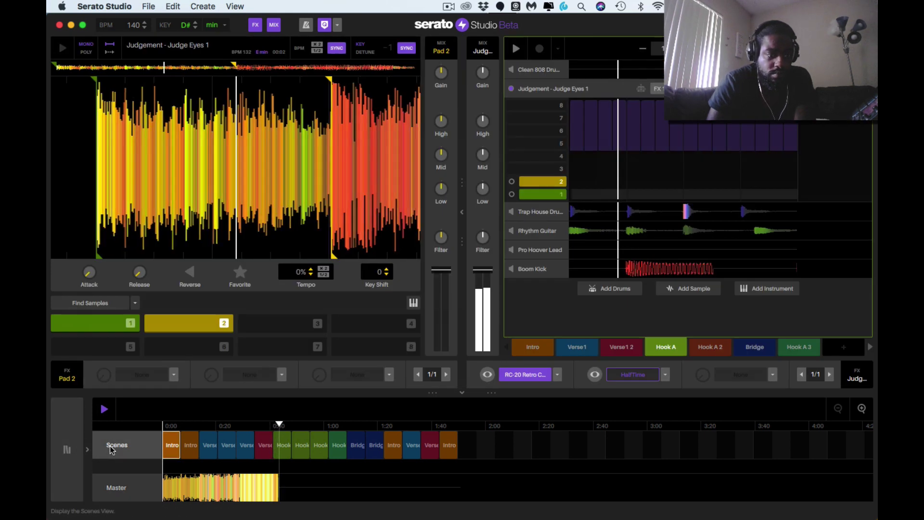
pyautogui.click(537, 230)
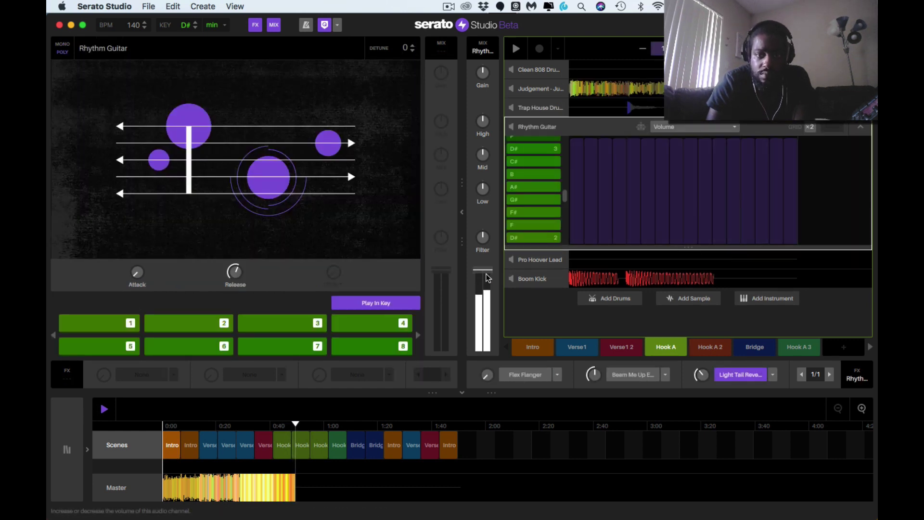
pyautogui.moveTo(487, 275); pyautogui.dragTo(487, 290)
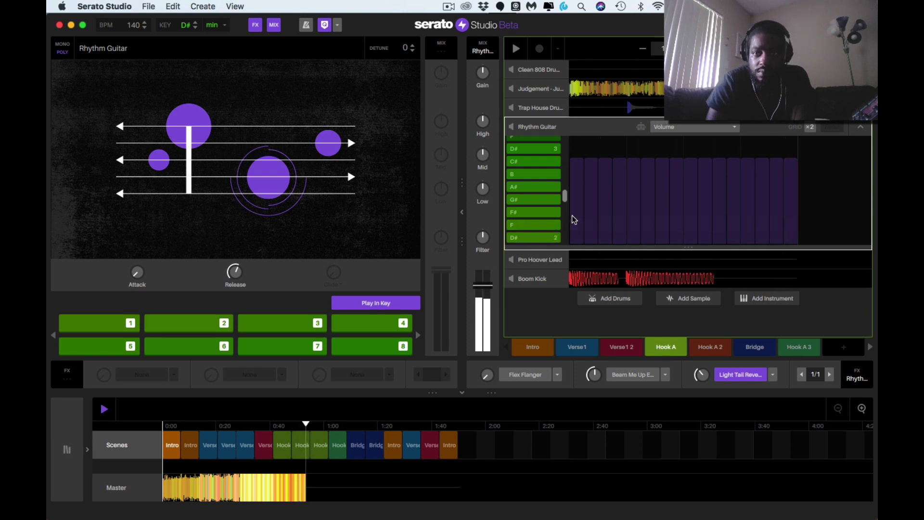
pyautogui.click(861, 129)
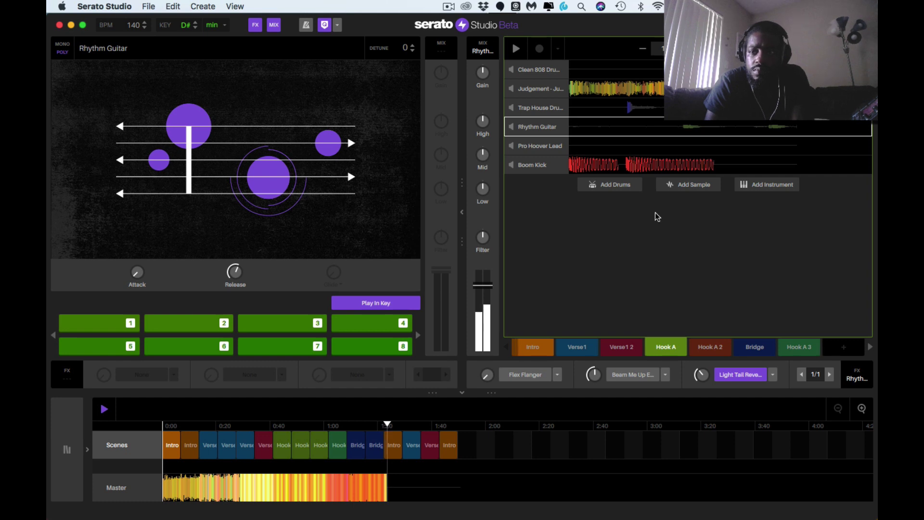
pyautogui.click(538, 151)
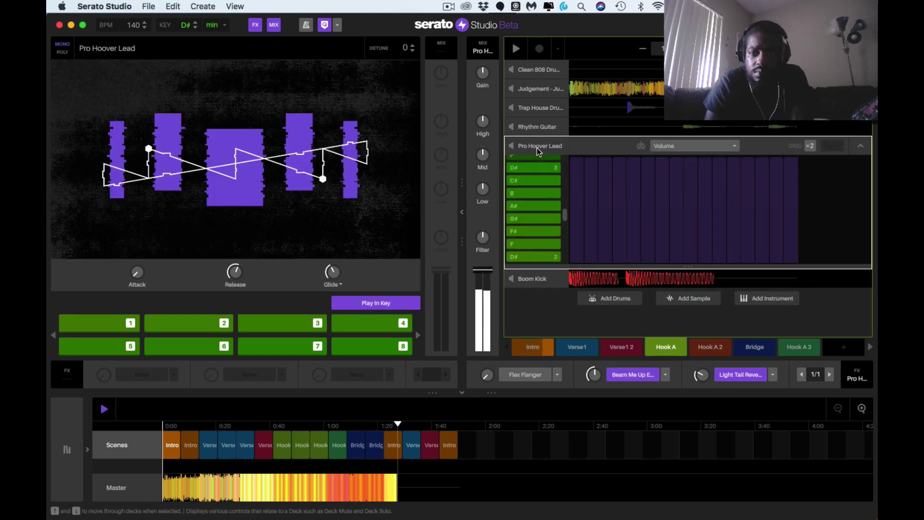
pyautogui.click(534, 193)
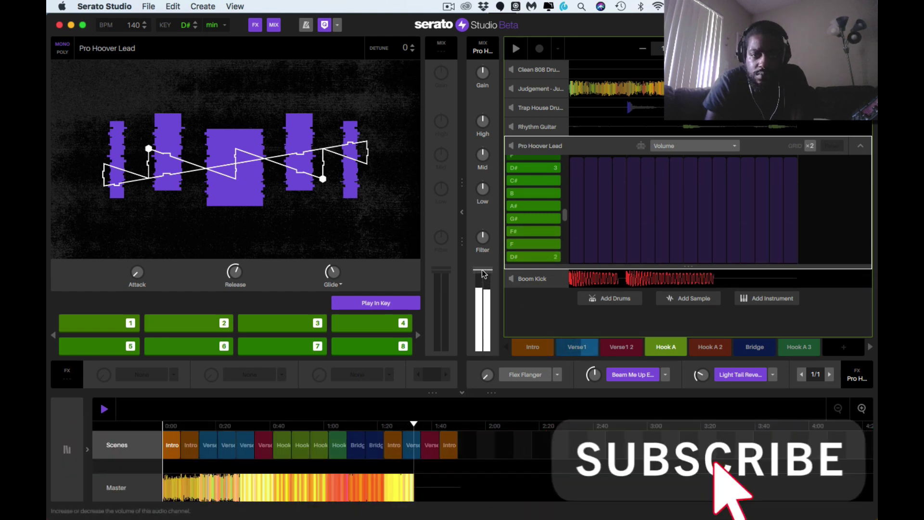
pyautogui.moveTo(482, 270); pyautogui.dragTo(483, 285)
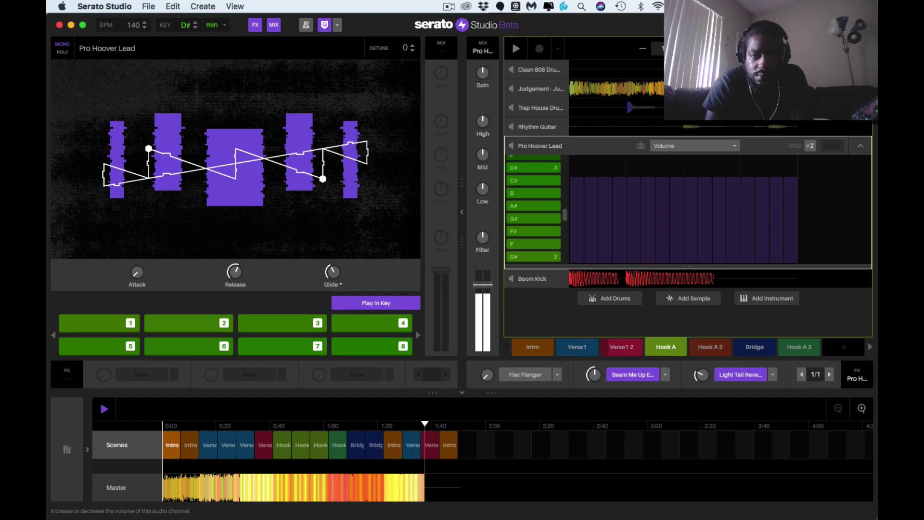
pyautogui.moveTo(483, 285); pyautogui.dragTo(483, 282)
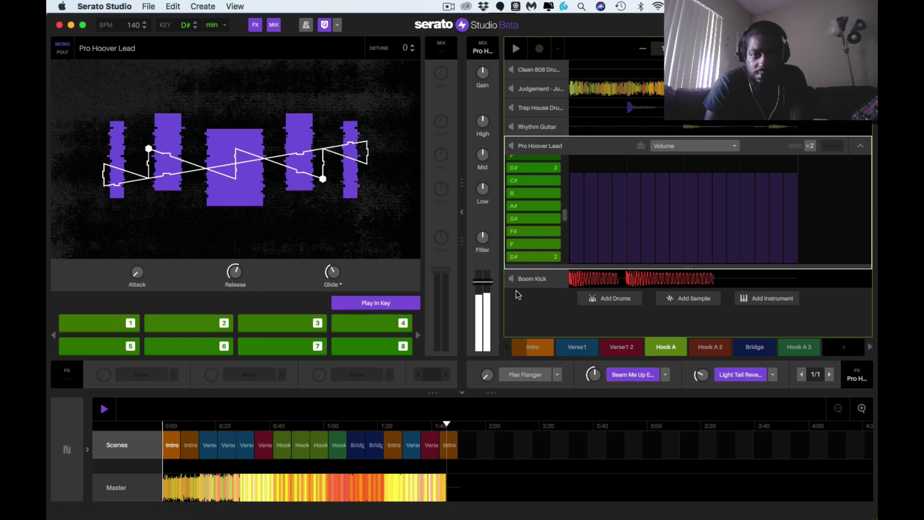
pyautogui.click(107, 490)
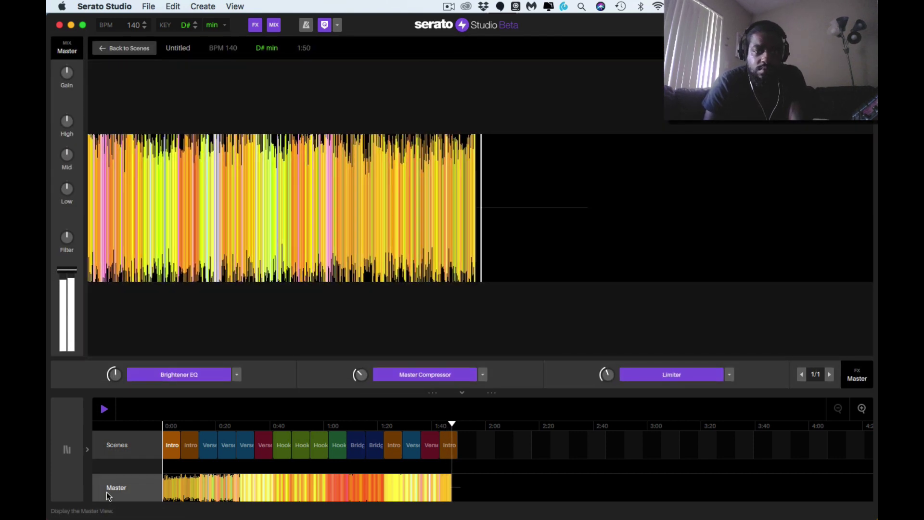